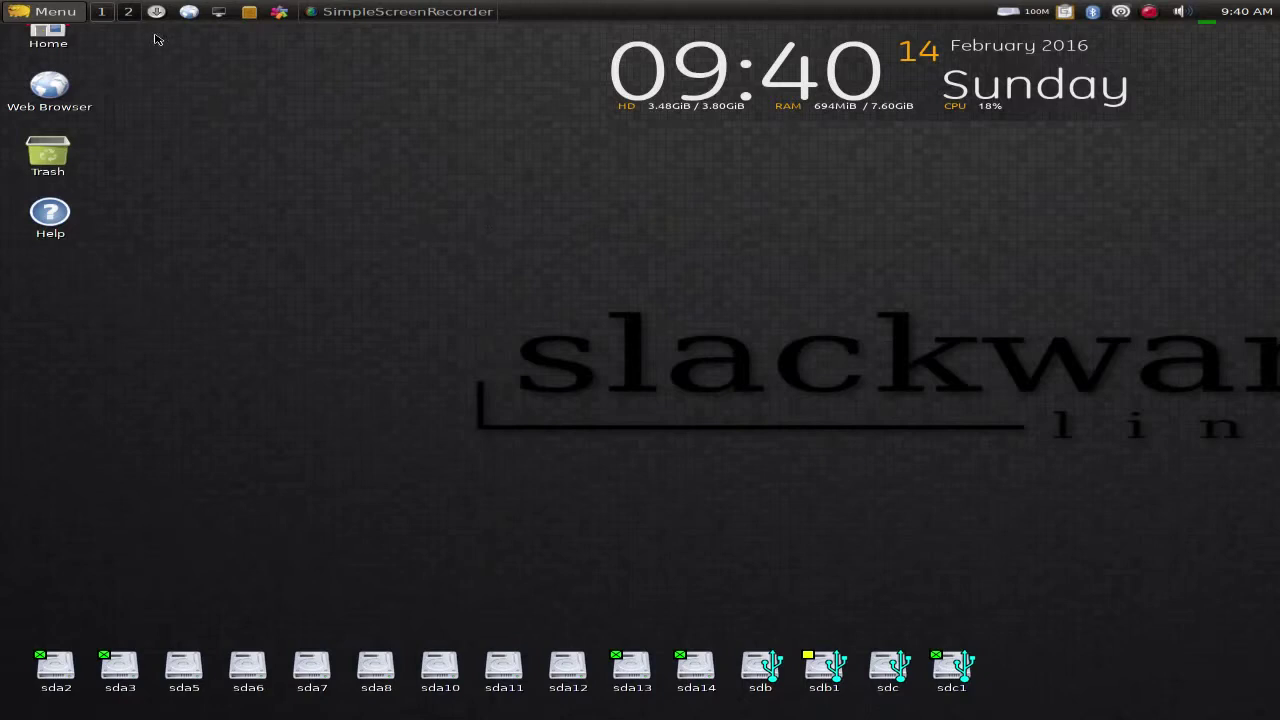
Launch Google Chrome and open the Google Search app from its apps page.
{"action": "left_click", "coordinate": [58, 18]}
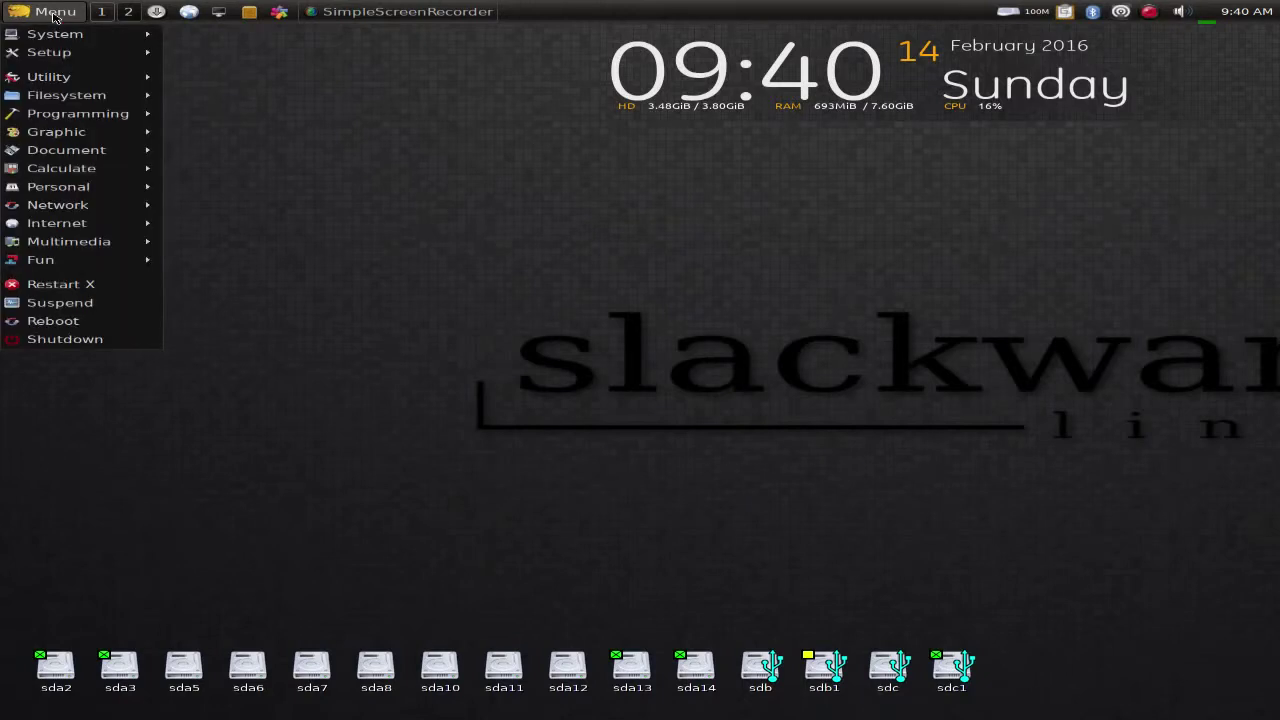
{"action": "mouse_move", "coordinate": [152, 238]}
{"action": "mouse_move", "coordinate": [88, 226]}
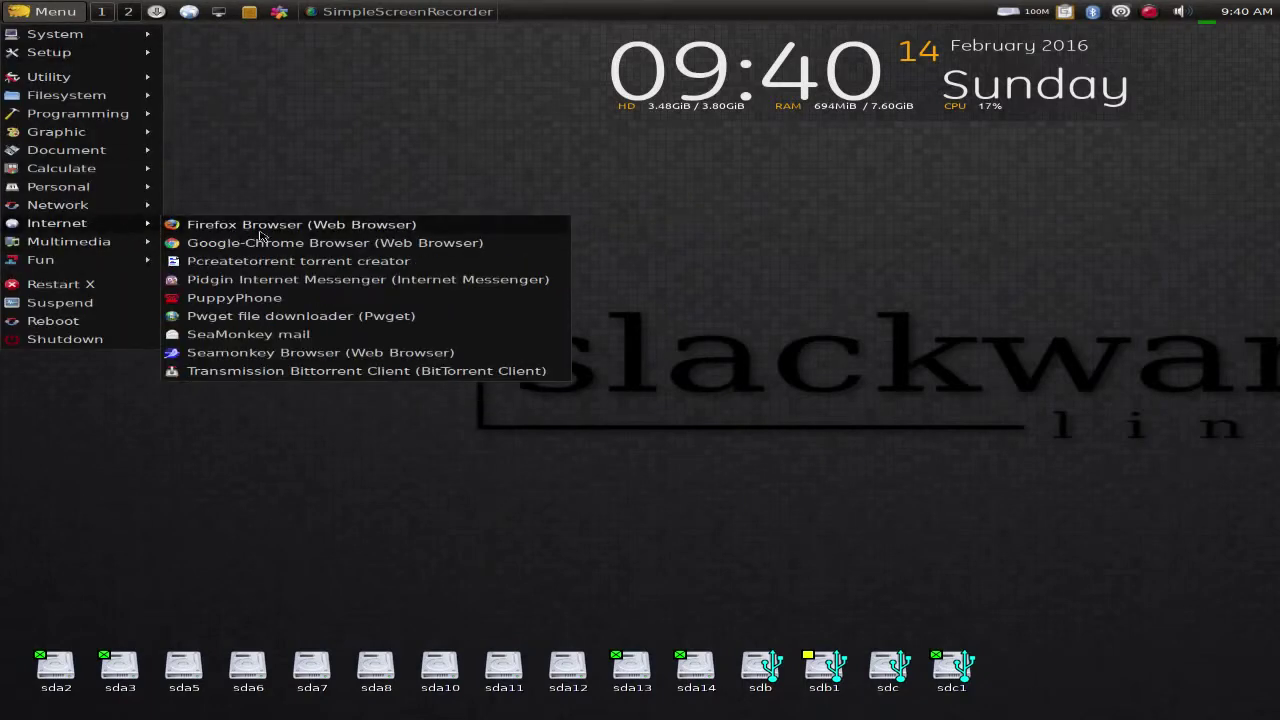
{"action": "left_click", "coordinate": [296, 243]}
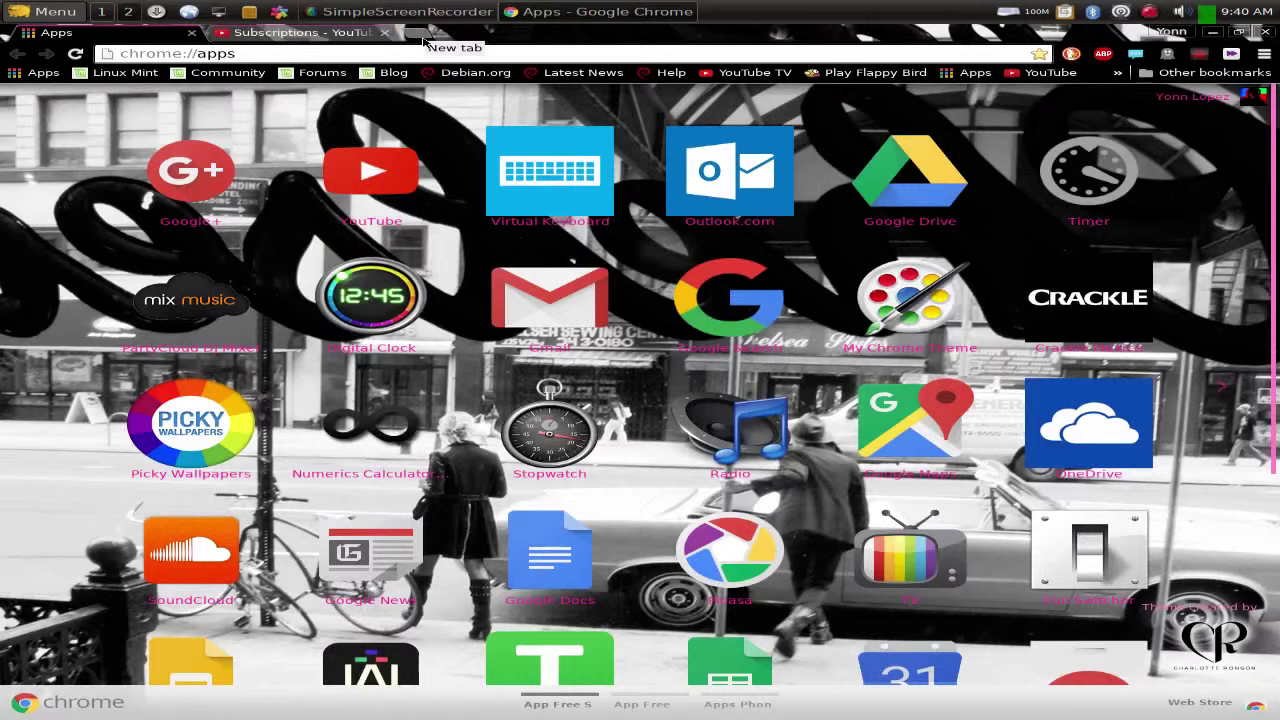
{"action": "left_click", "coordinate": [762, 313]}
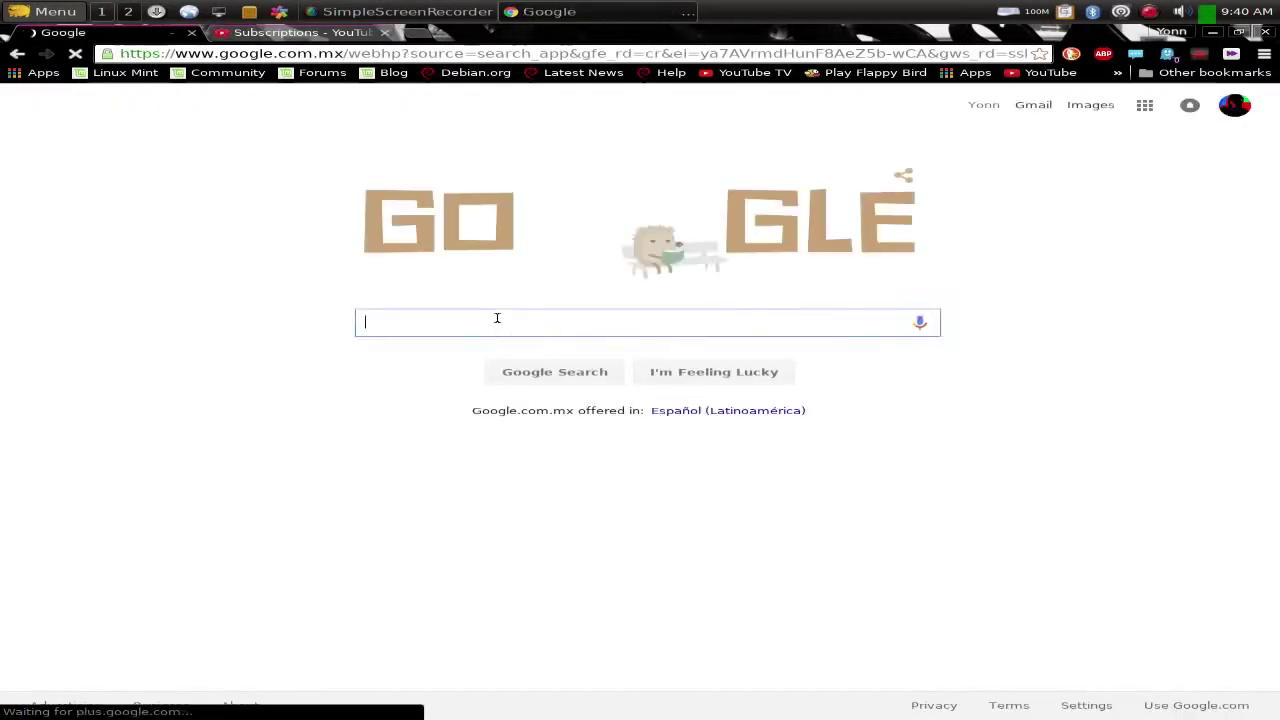
Search Google for "openshot".
{"action": "type", "text": "op"}
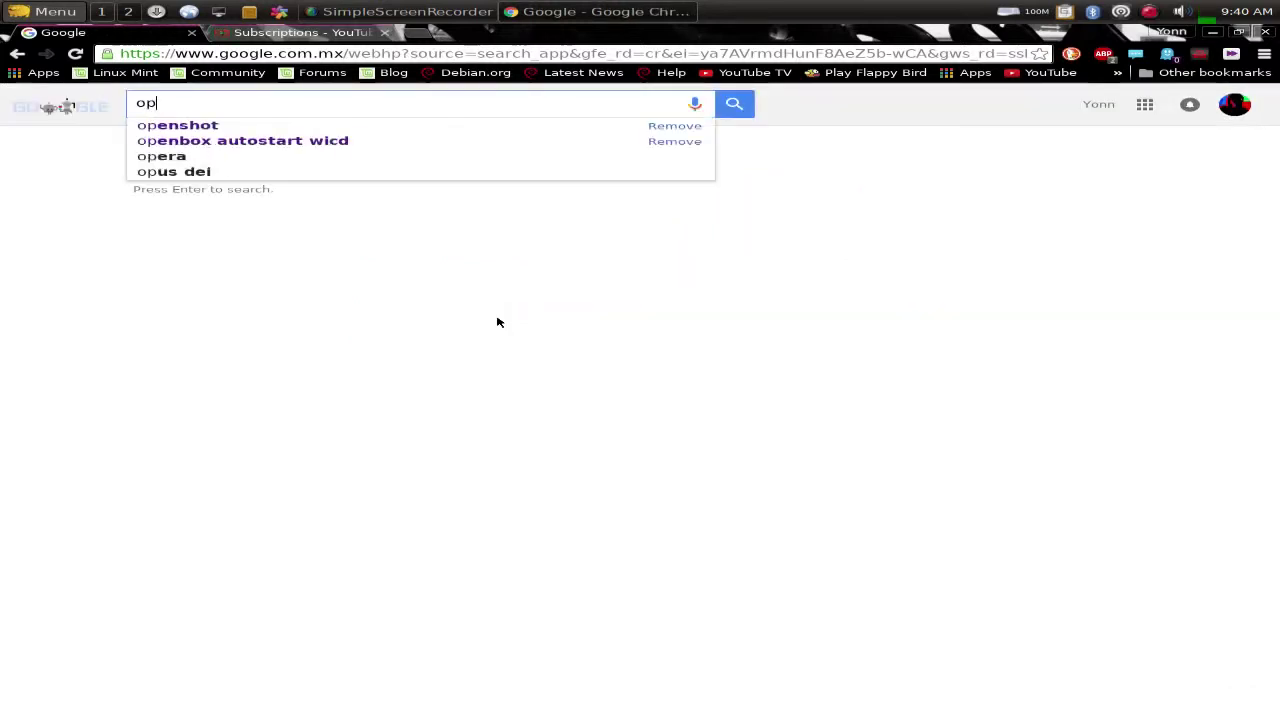
{"action": "type", "text": "ens"}
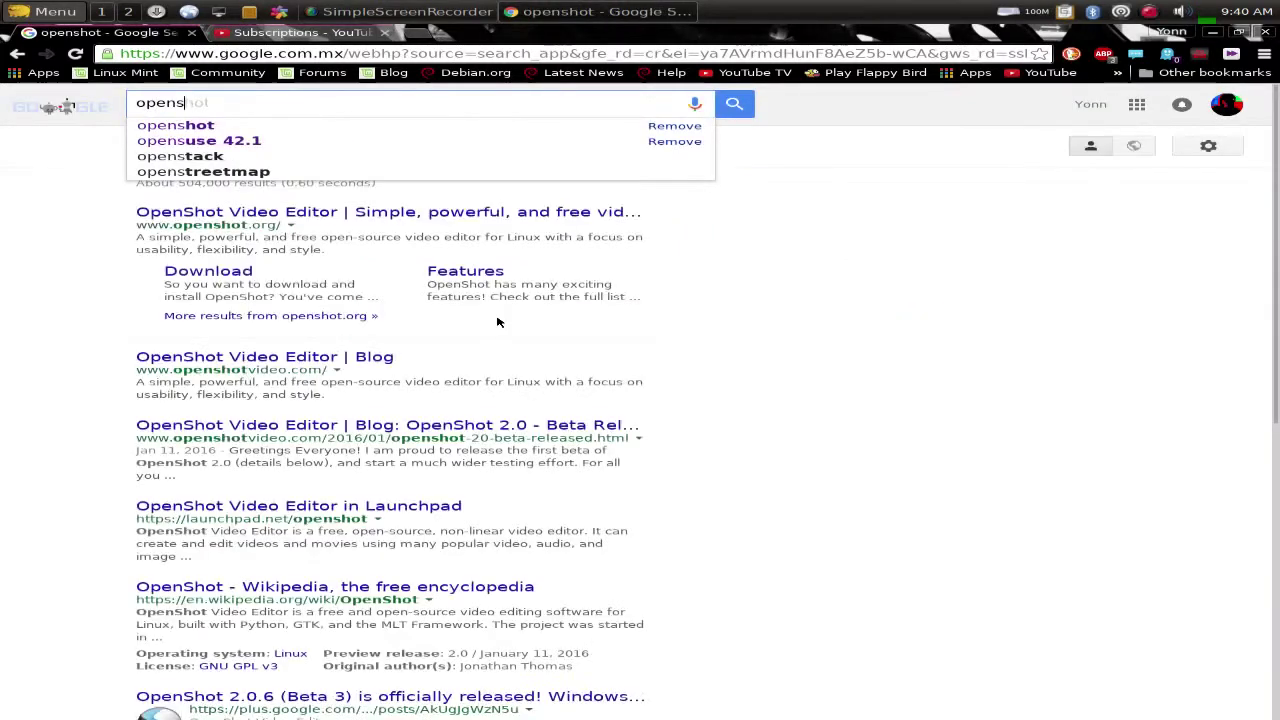
{"action": "type", "text": "hot"}
{"action": "key", "text": "Return"}
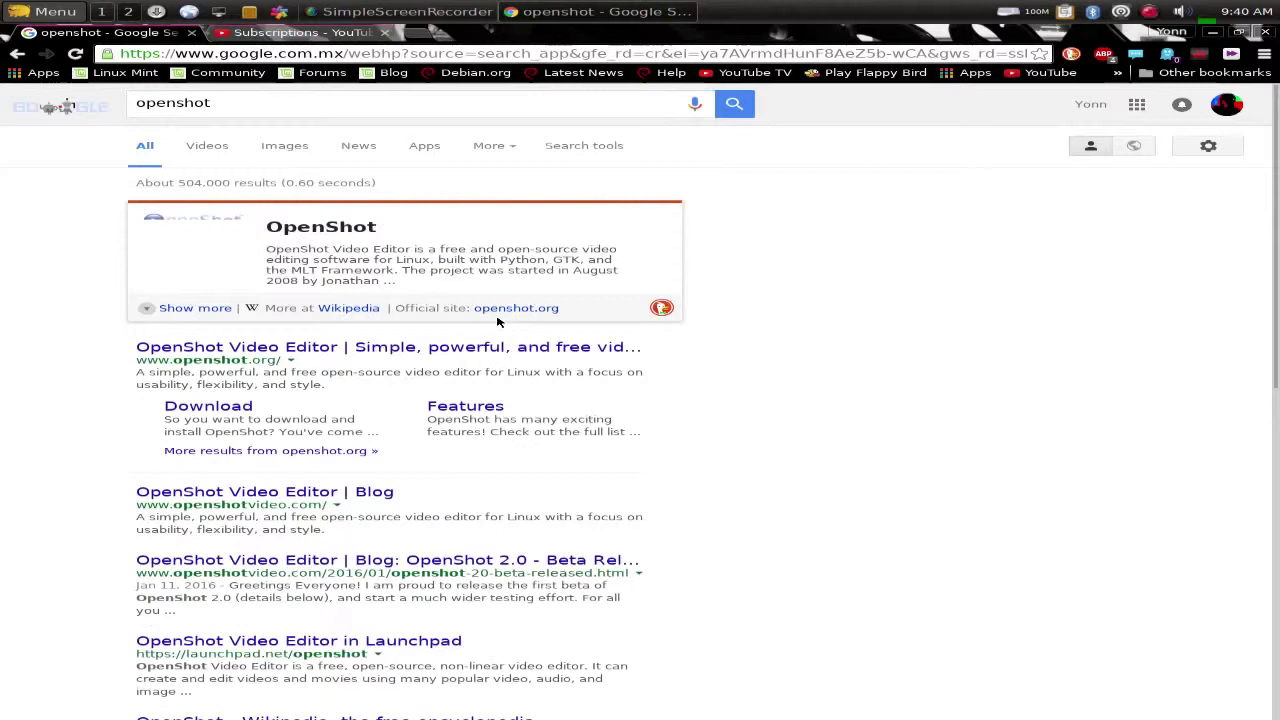
Open the official openshot.org site and go through its download page to the release notes of version 2.0.6.
{"action": "left_click", "coordinate": [420, 351]}
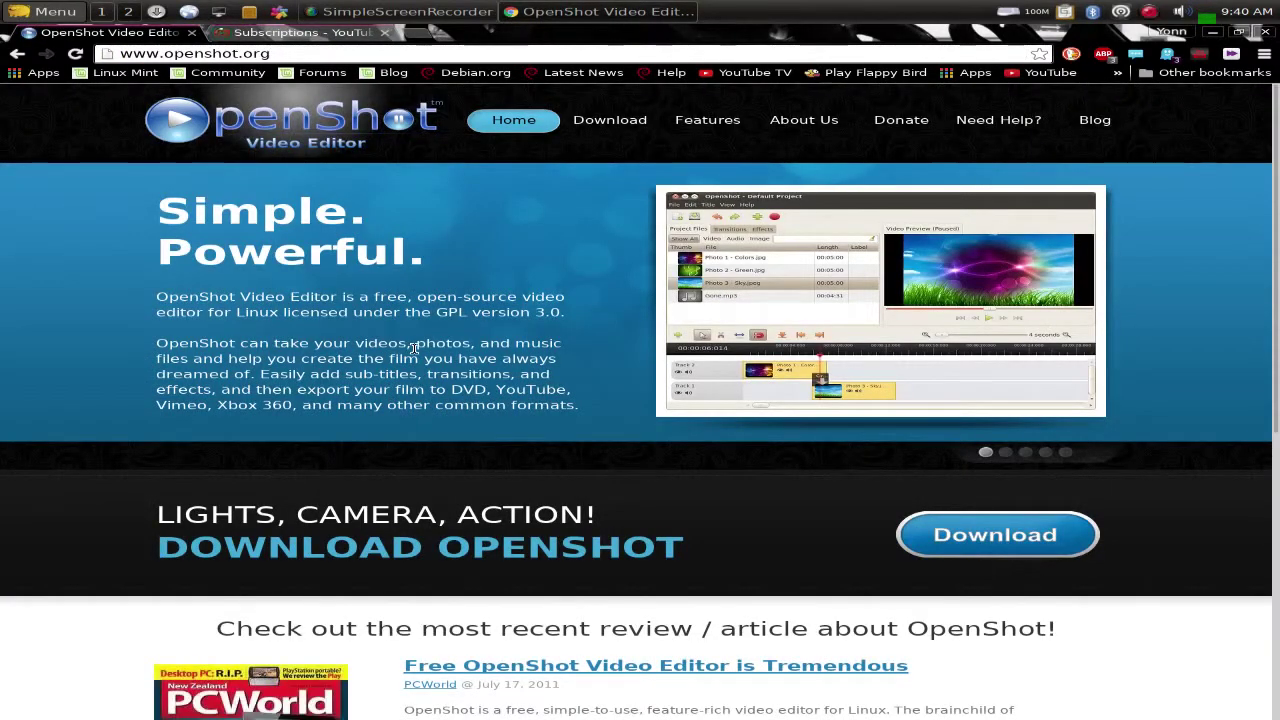
{"action": "left_click", "coordinate": [620, 121]}
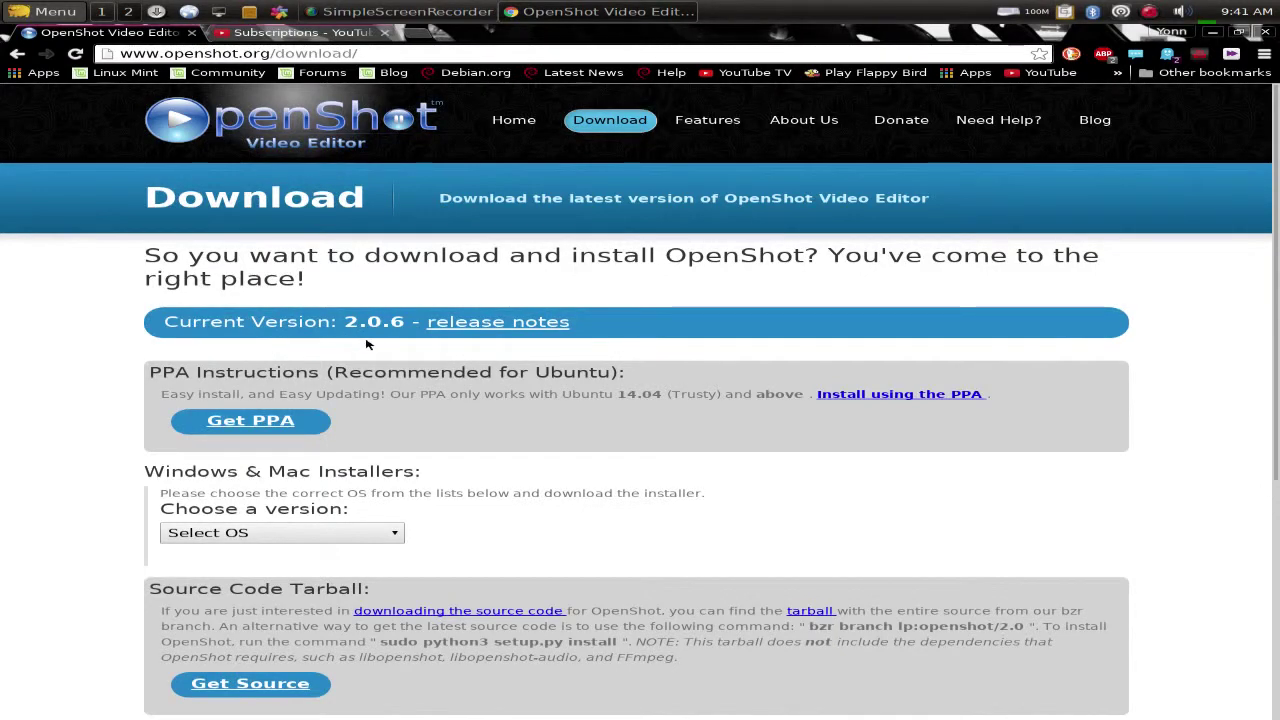
{"action": "left_click", "coordinate": [462, 324]}
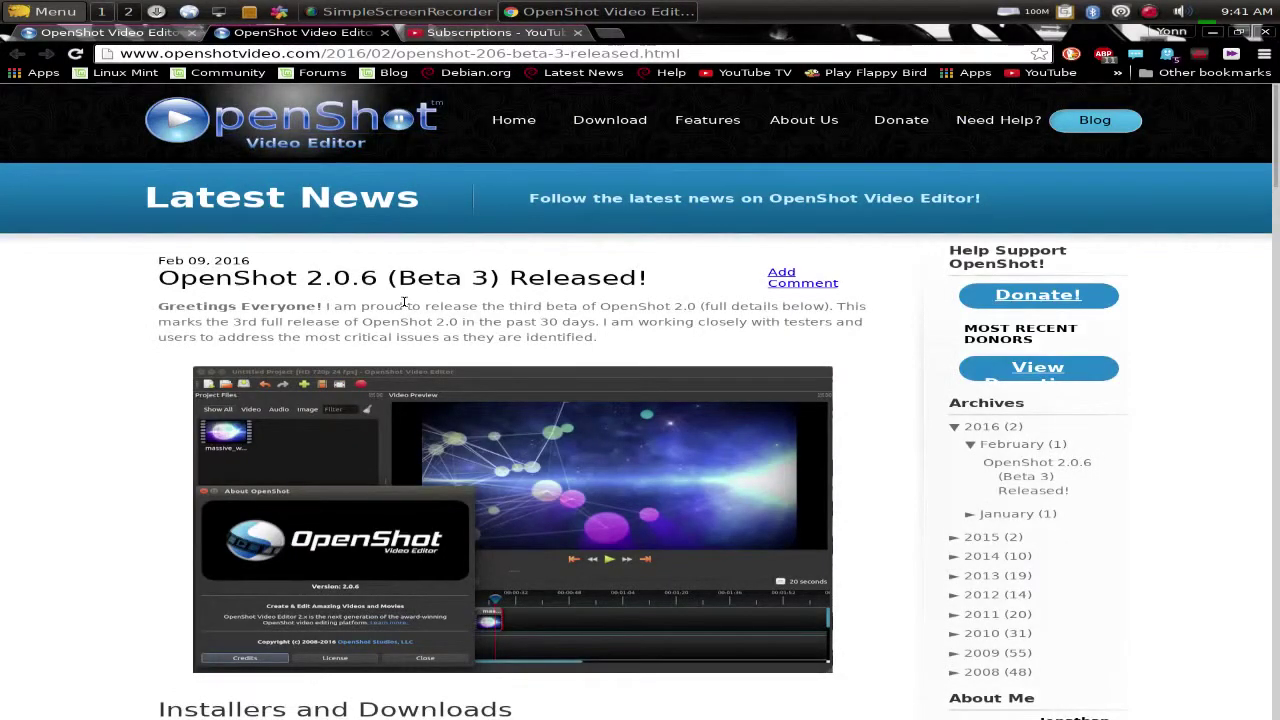
Read the OpenShot 2.0.6 (Beta 3) release notes, from the installers and new features through to the bug fixes.
{"action": "scroll", "coordinate": [404, 303], "scroll_direction": "down", "scroll_amount": 8}
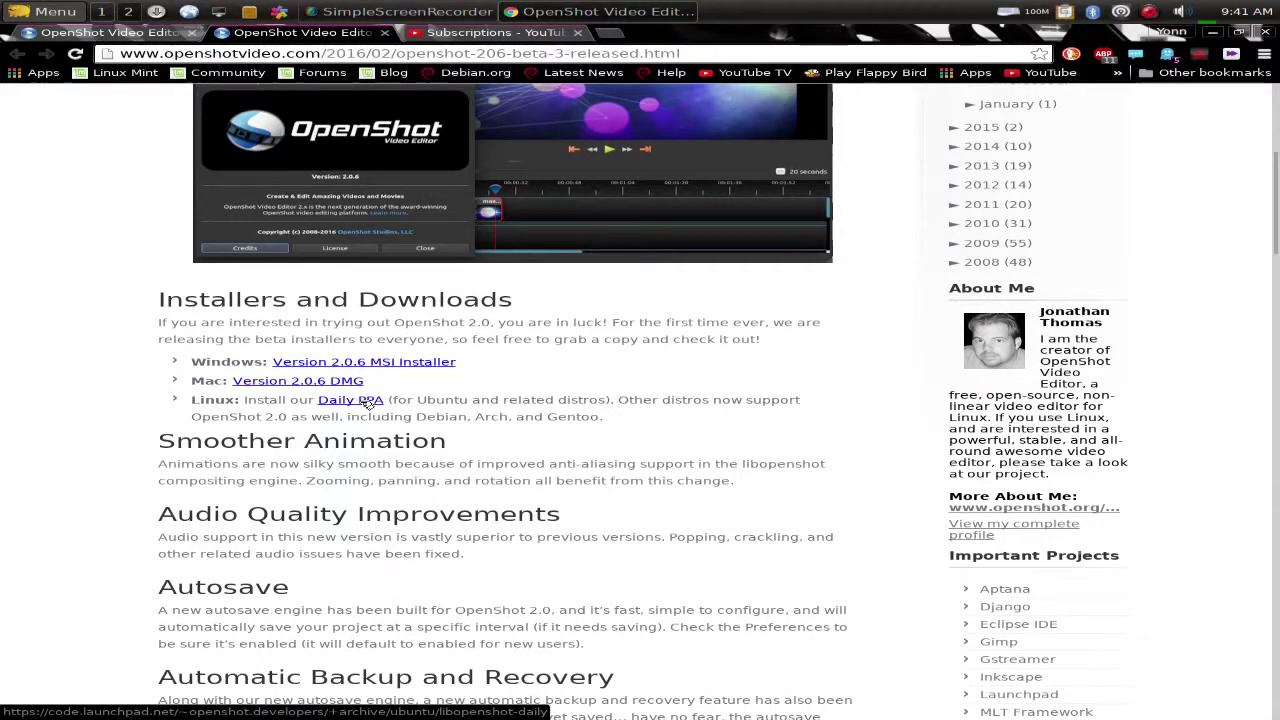
{"action": "scroll", "coordinate": [370, 403], "scroll_direction": "down", "scroll_amount": 3}
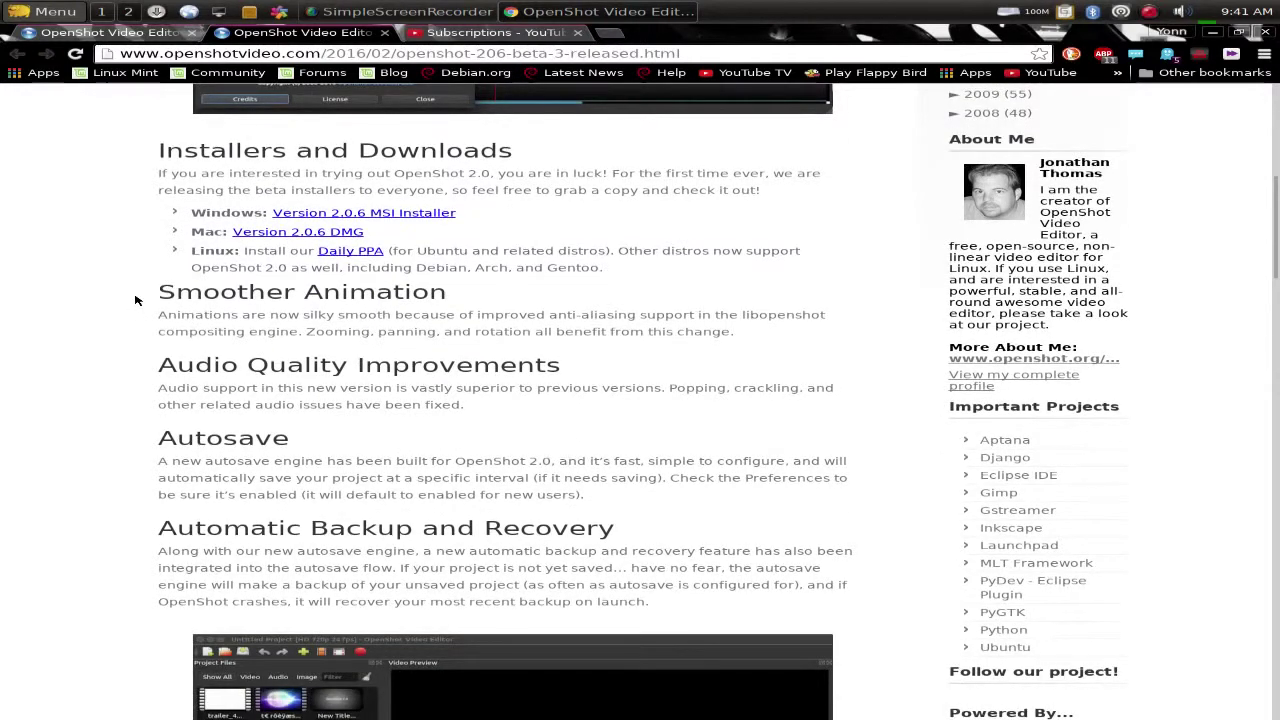
{"action": "scroll", "coordinate": [160, 293], "scroll_direction": "down", "scroll_amount": 2}
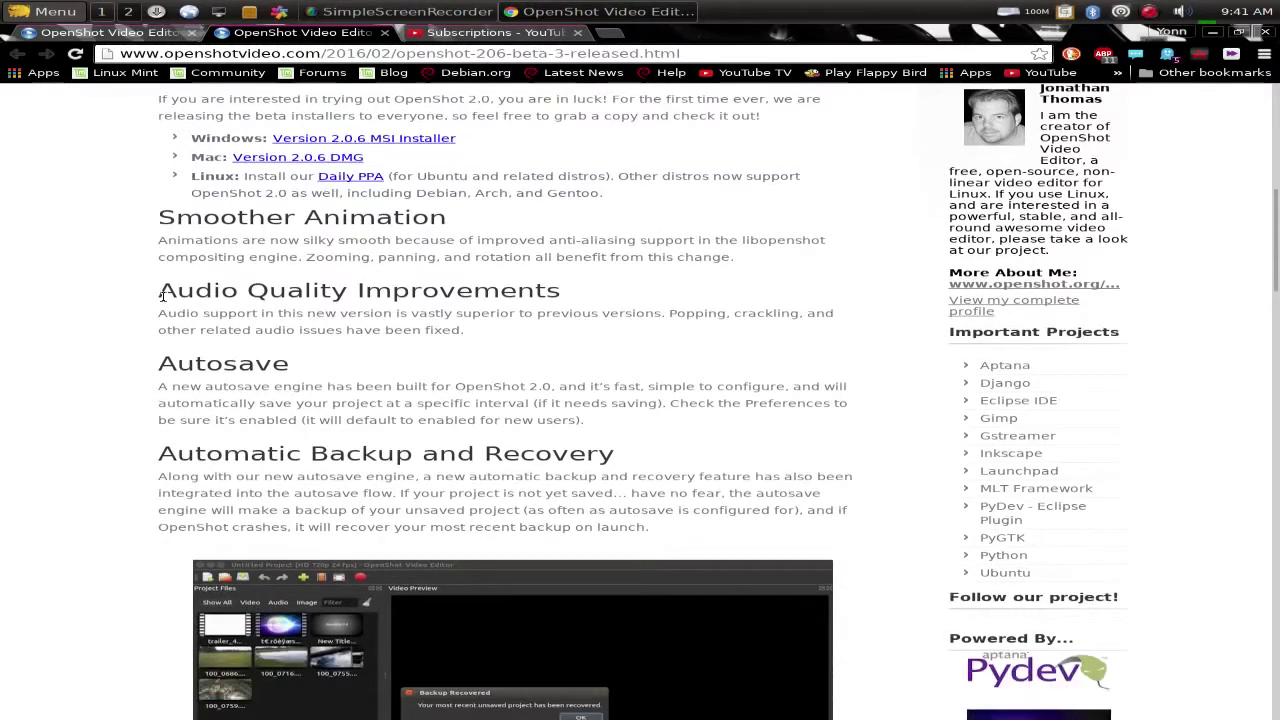
{"action": "scroll", "coordinate": [160, 293], "scroll_direction": "down", "scroll_amount": 2}
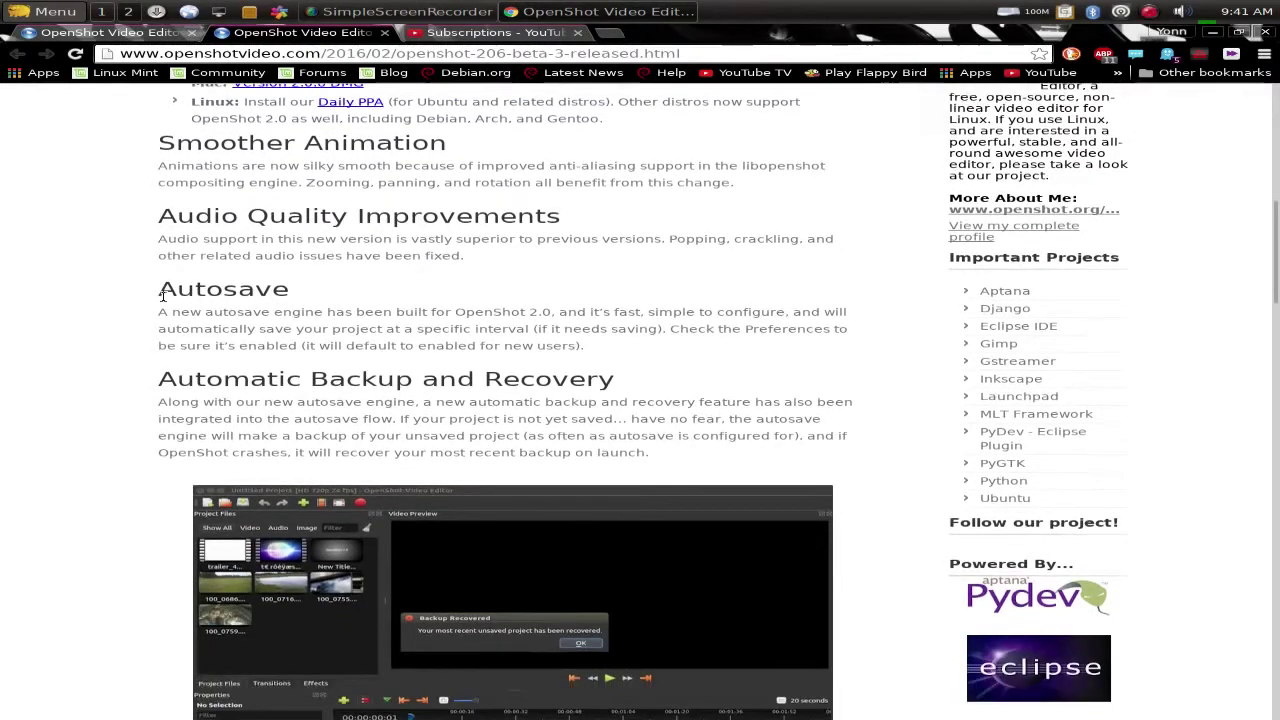
{"action": "double_click", "coordinate": [218, 291]}
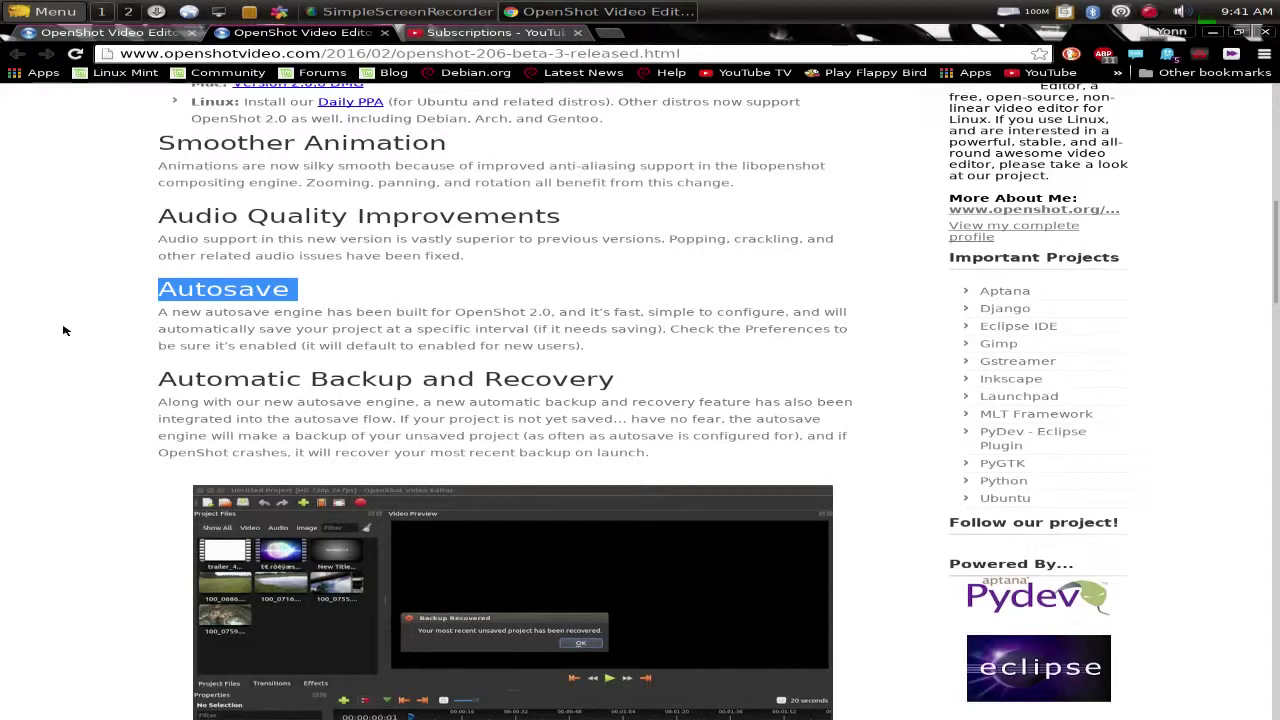
{"action": "left_click", "coordinate": [176, 290]}
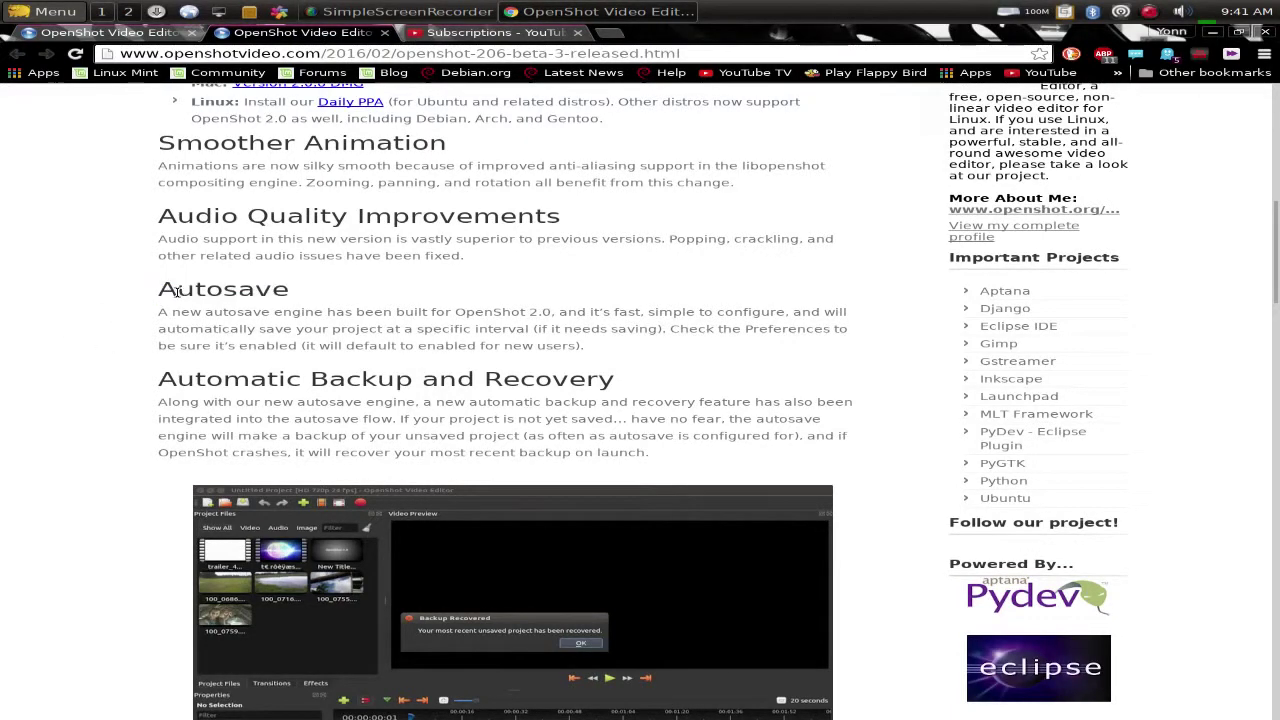
{"action": "scroll", "coordinate": [176, 290], "scroll_direction": "down", "scroll_amount": 2}
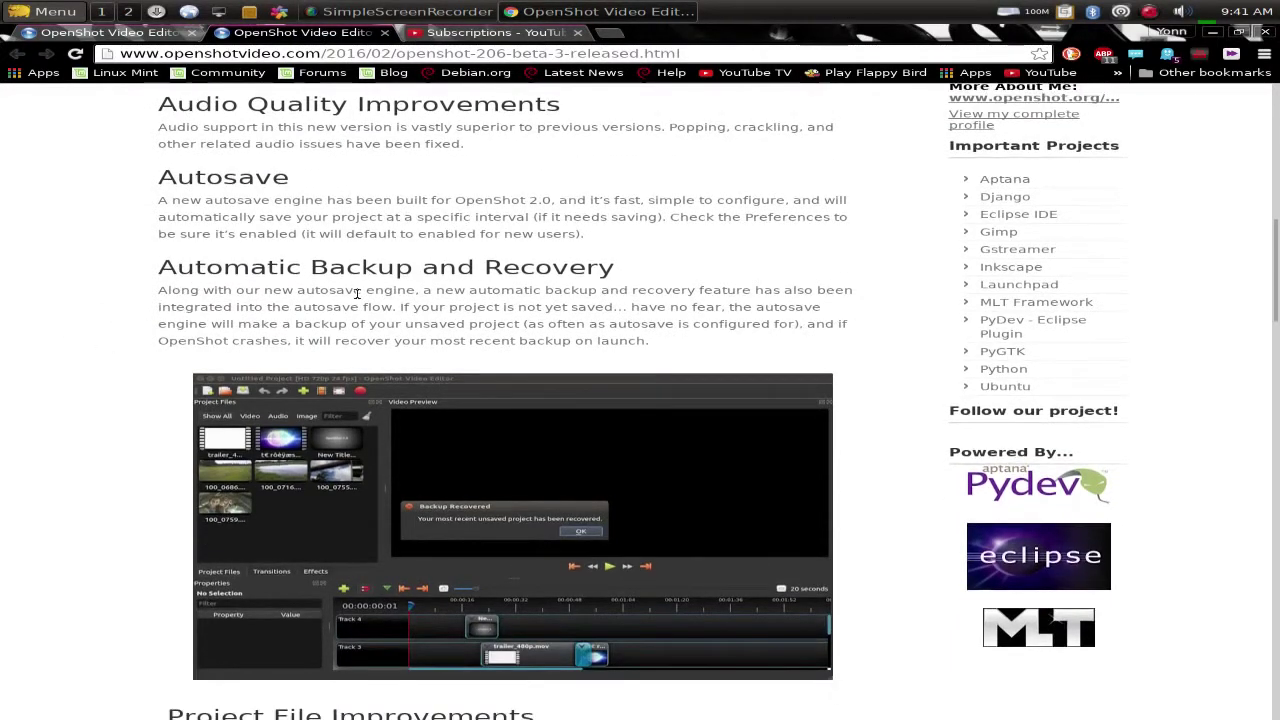
{"action": "scroll", "coordinate": [356, 292], "scroll_direction": "down", "scroll_amount": 5}
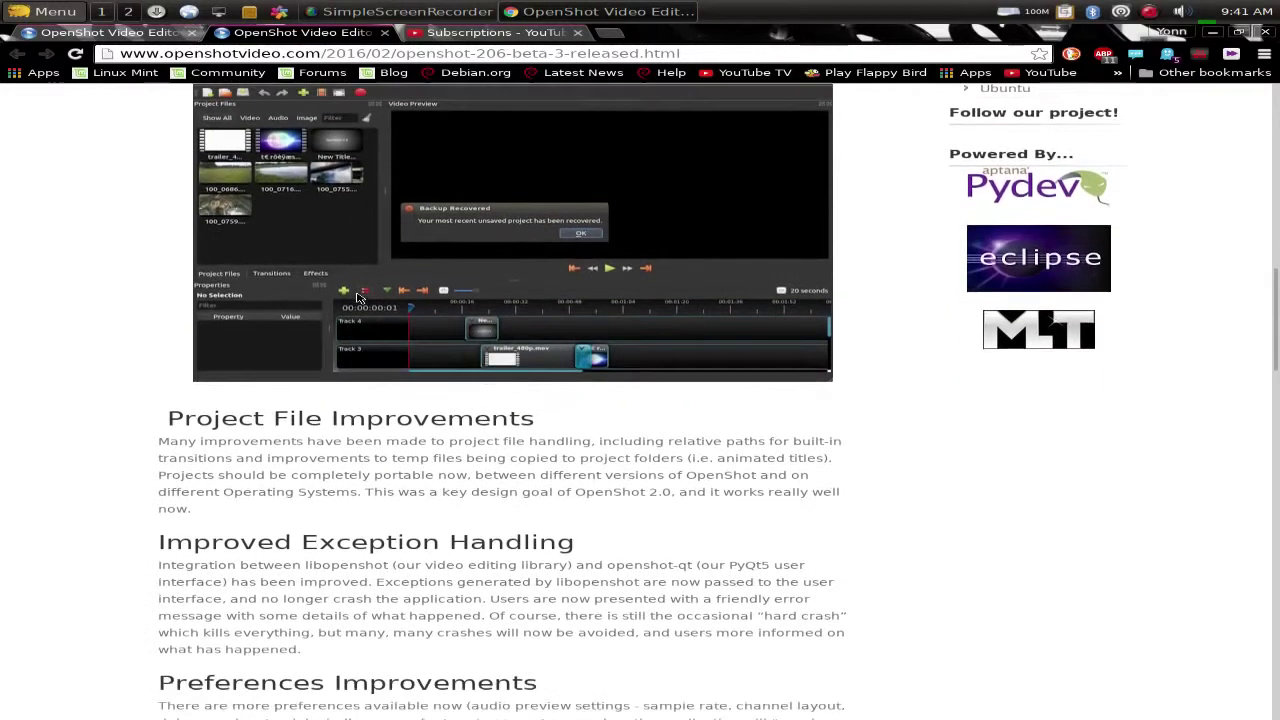
{"action": "scroll", "coordinate": [356, 297], "scroll_direction": "down", "scroll_amount": 2}
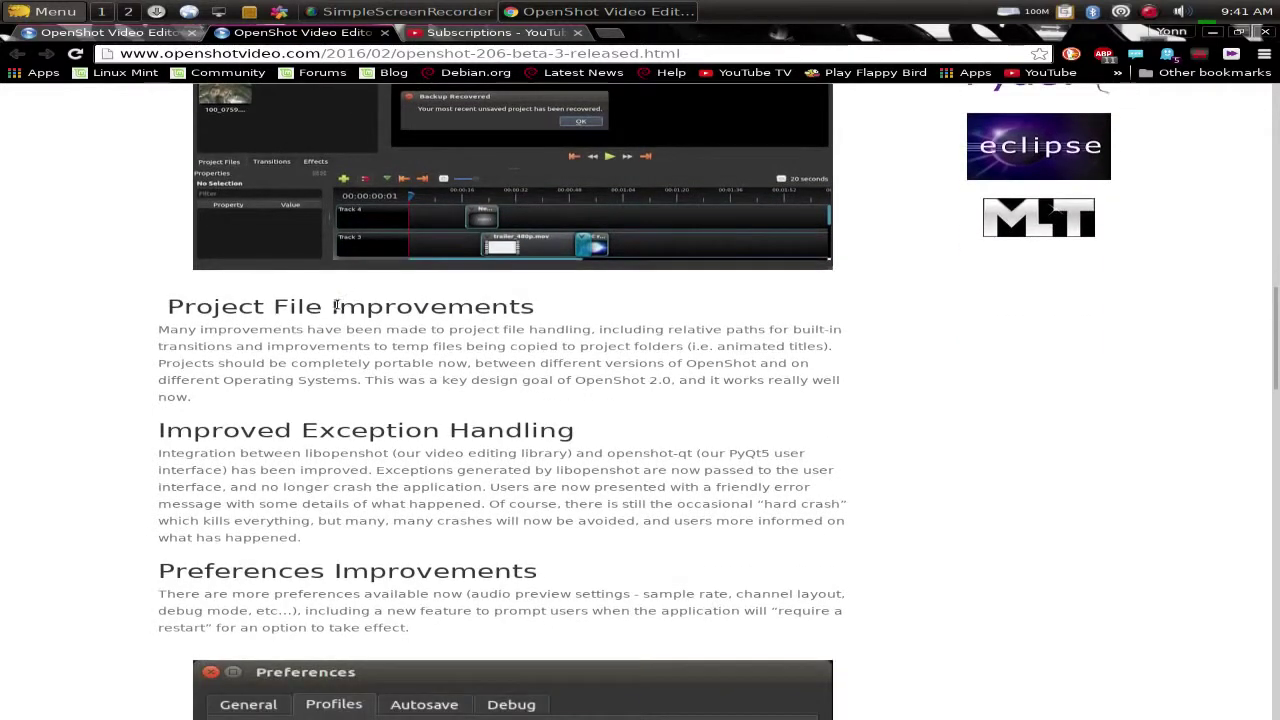
{"action": "scroll", "coordinate": [340, 305], "scroll_direction": "down", "scroll_amount": 3}
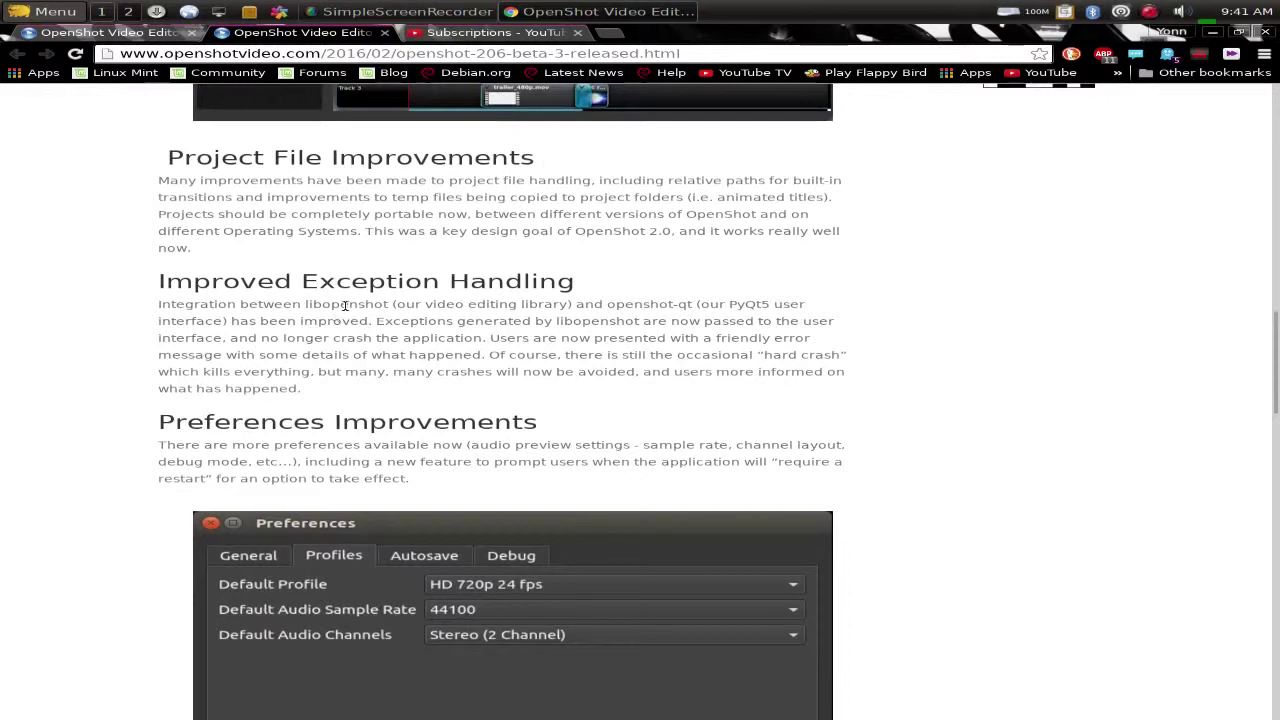
{"action": "scroll", "coordinate": [420, 300], "scroll_direction": "down", "scroll_amount": 3}
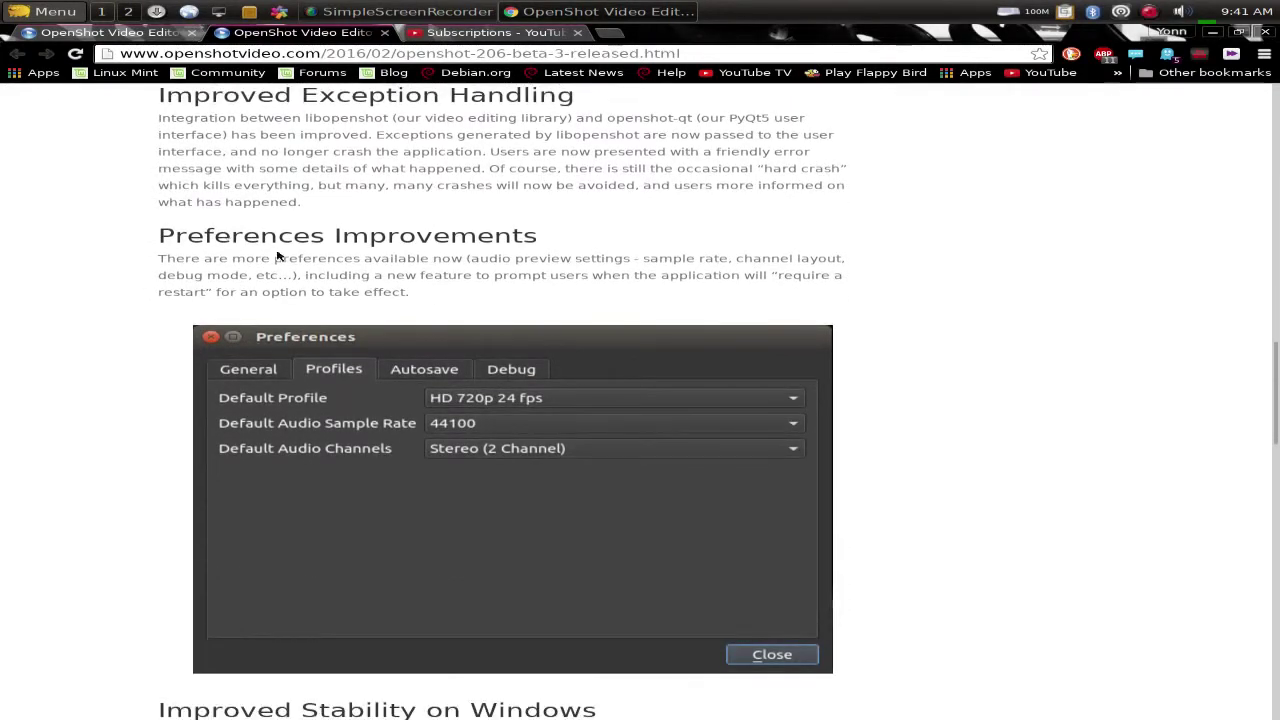
{"action": "scroll", "coordinate": [330, 261], "scroll_direction": "down", "scroll_amount": 2}
{"action": "scroll", "coordinate": [330, 261], "scroll_direction": "down", "scroll_amount": 6}
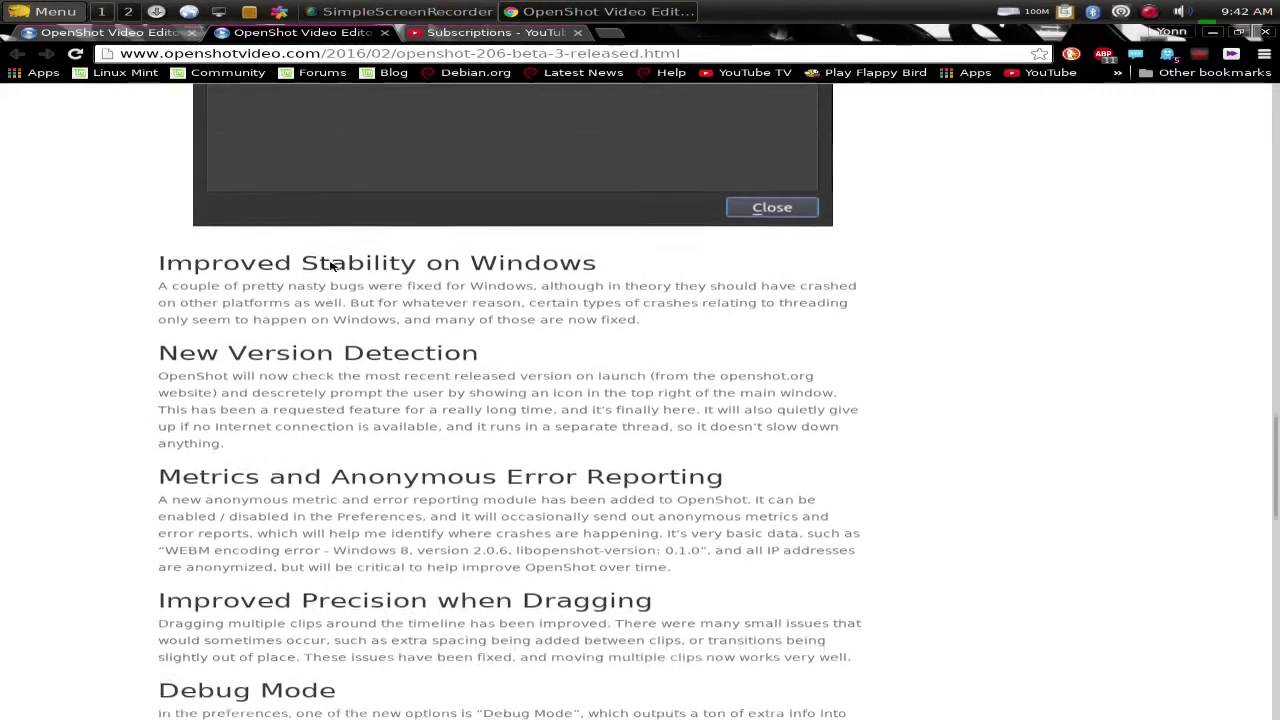
{"action": "scroll", "coordinate": [330, 263], "scroll_direction": "down", "scroll_amount": 6}
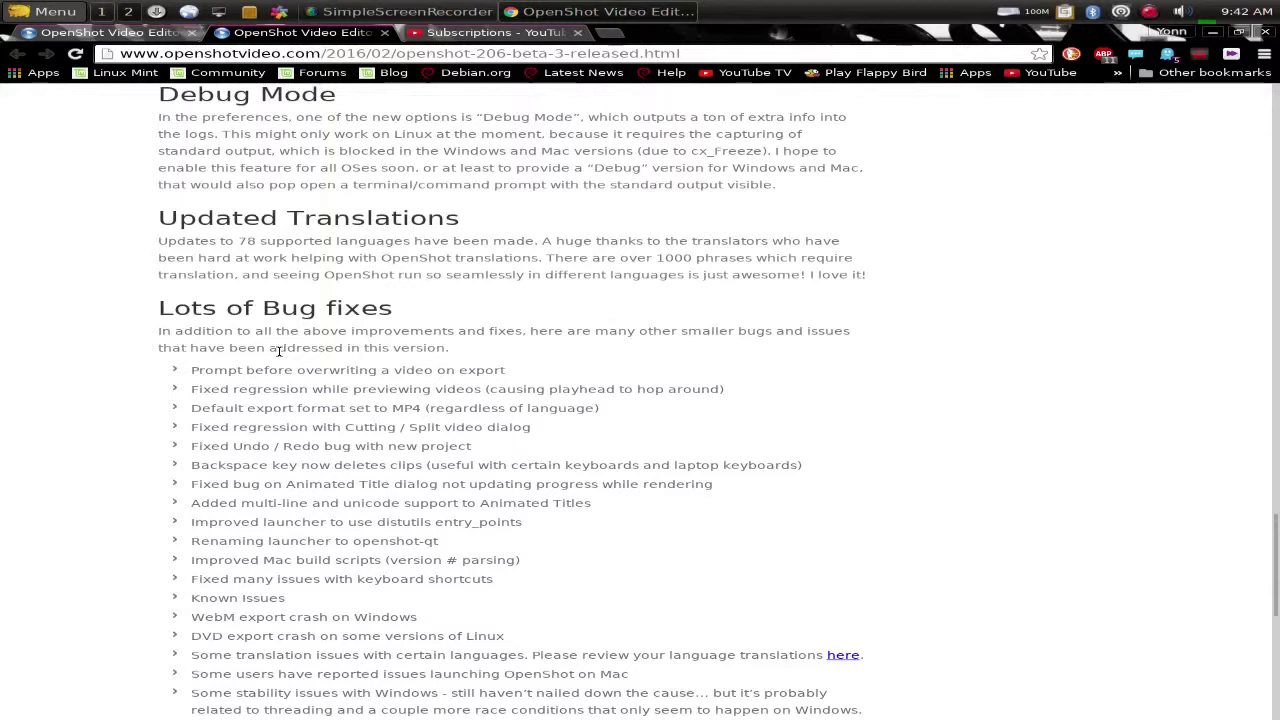
Download the Windows Version 2.0.6 MSI installer and save it in the Downloads folder under its suggested name.
{"action": "key", "text": "Home"}
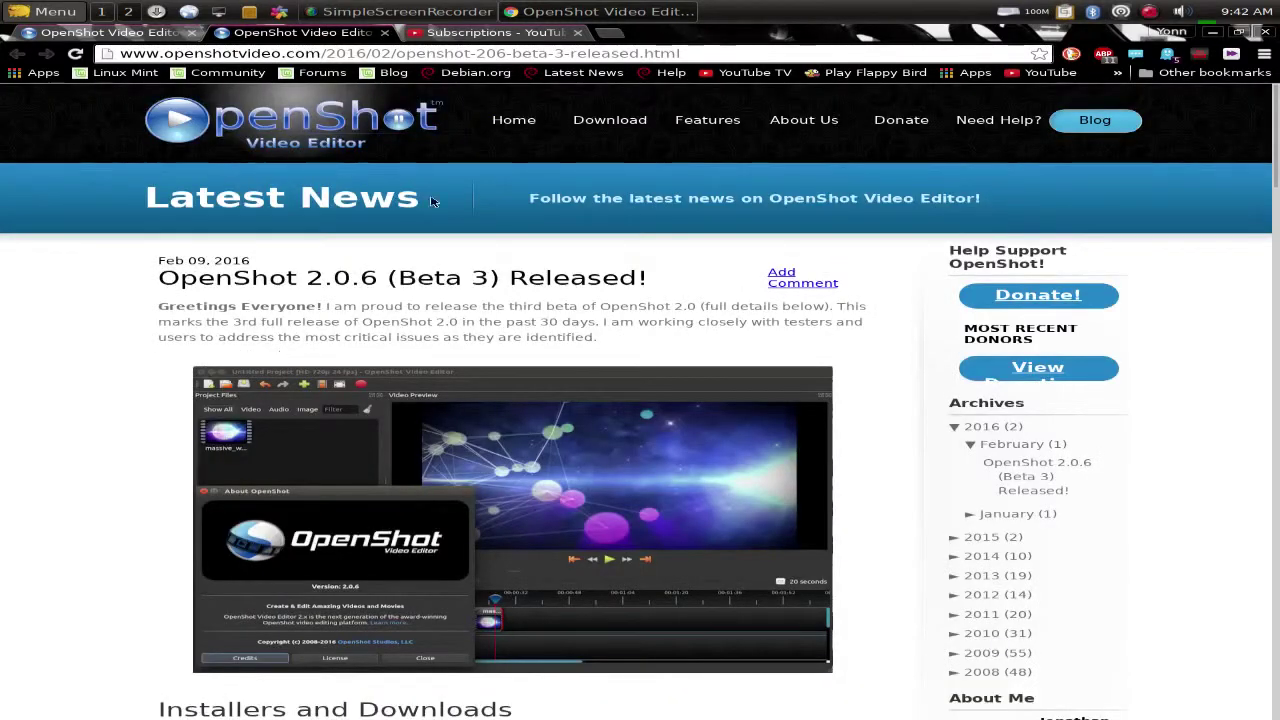
{"action": "scroll", "coordinate": [432, 201], "scroll_direction": "down", "scroll_amount": 3}
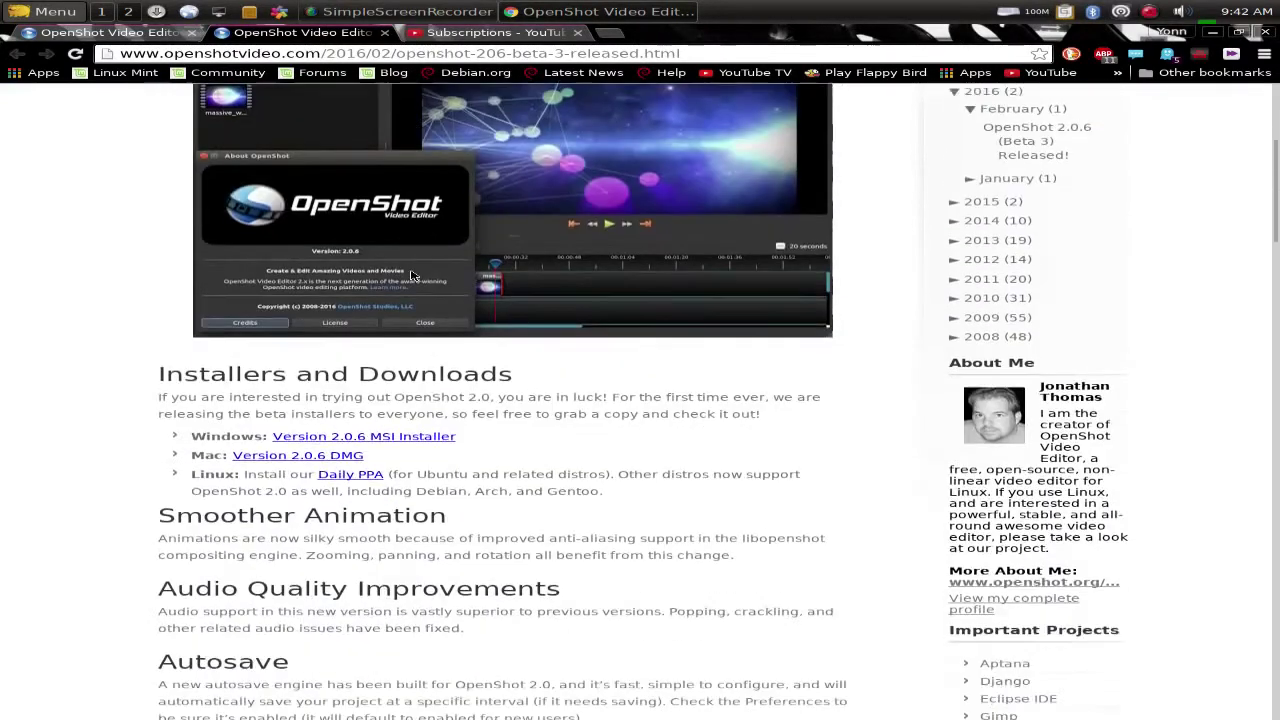
{"action": "left_click", "coordinate": [418, 438]}
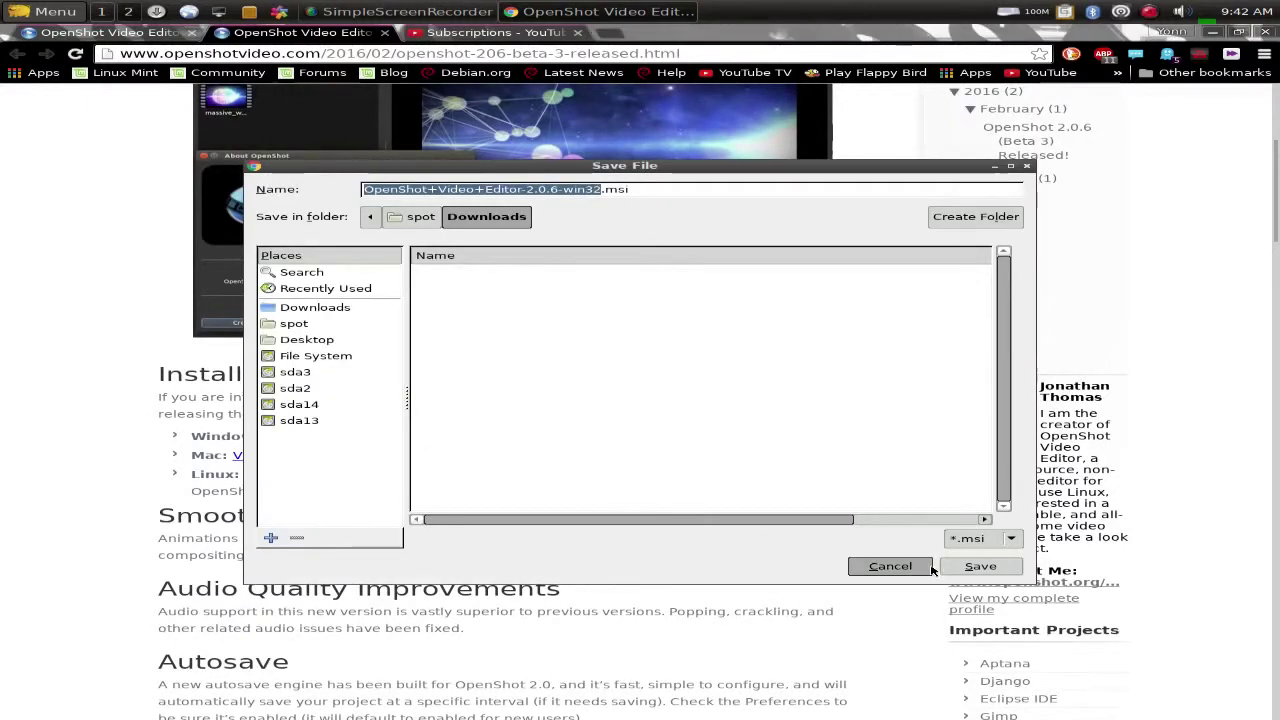
{"action": "left_click", "coordinate": [962, 566]}
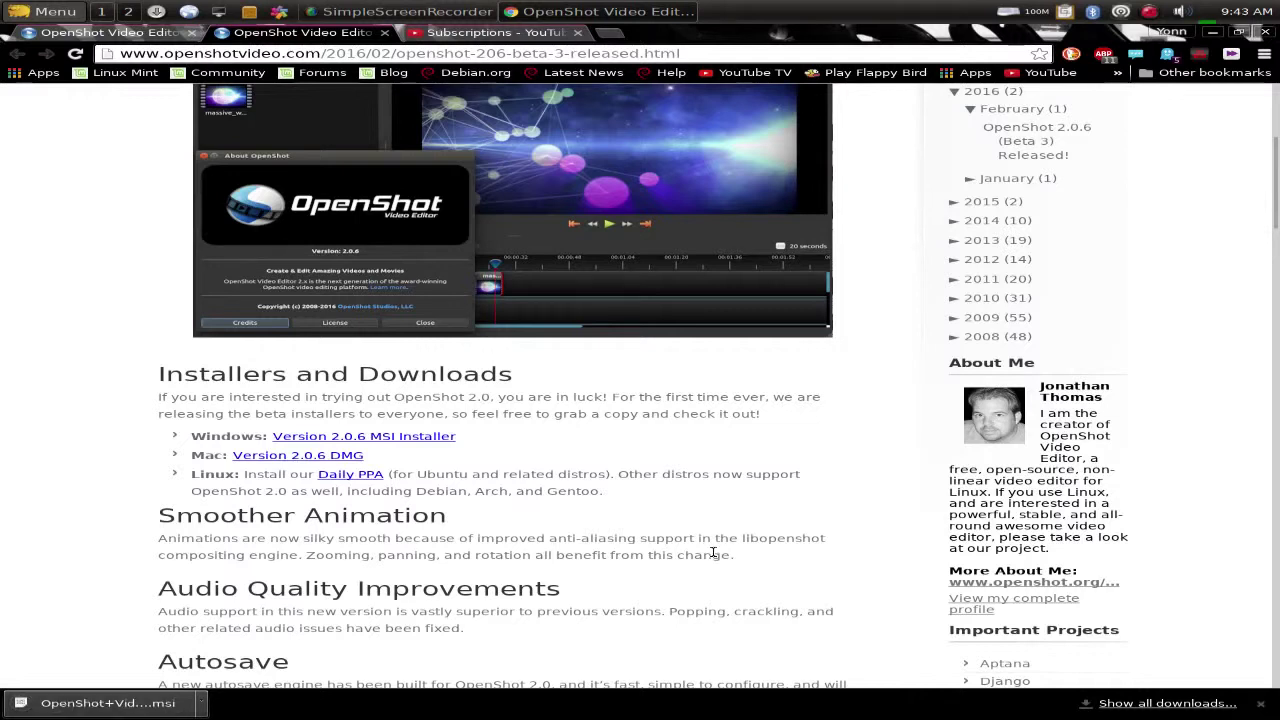
Minimize the browser and start the SFS Manager from the system tools of the Fatdog64 Control Panel.
{"action": "left_click", "coordinate": [565, 12]}
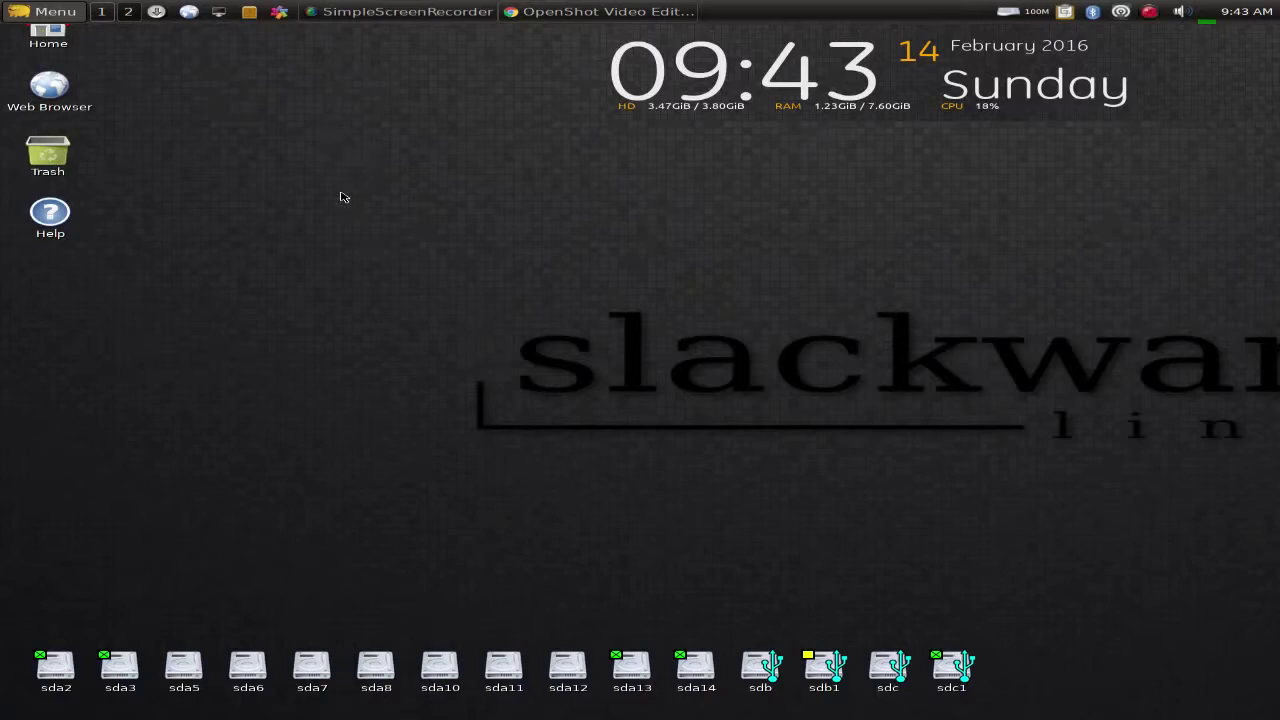
{"action": "left_click", "coordinate": [280, 13]}
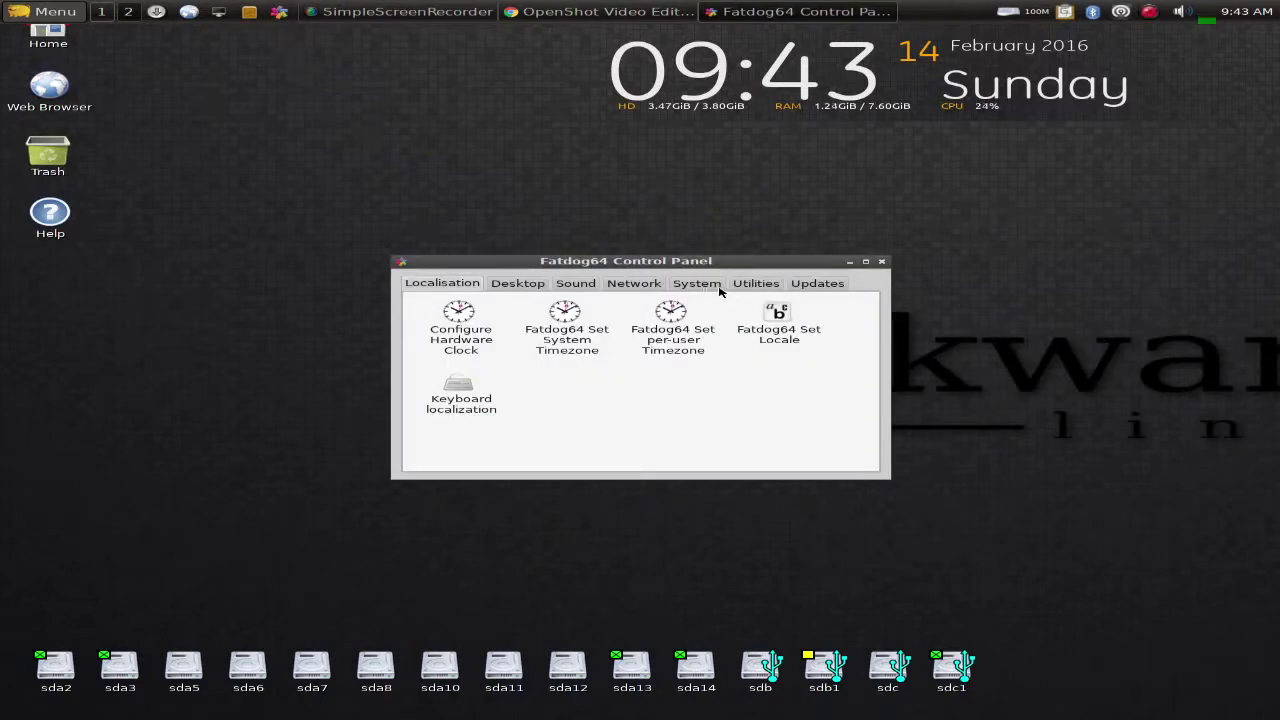
{"action": "left_click", "coordinate": [751, 287]}
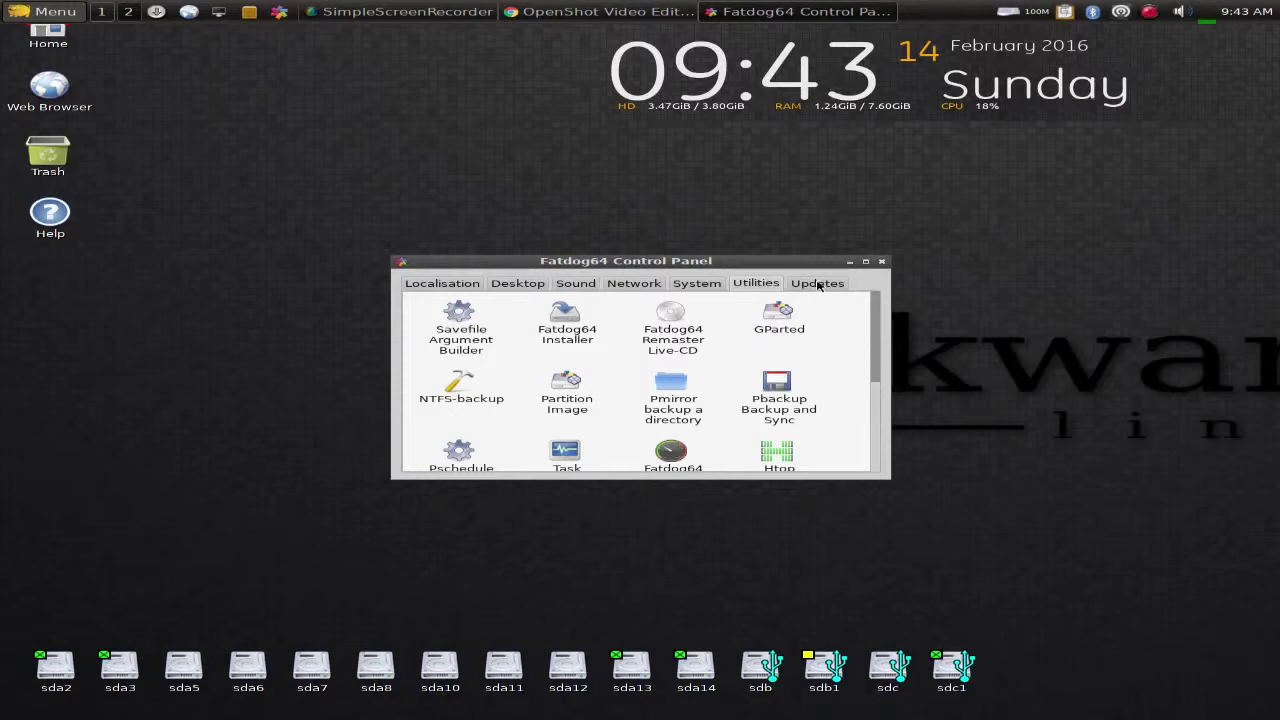
{"action": "left_click", "coordinate": [705, 287]}
{"action": "left_click", "coordinate": [668, 390]}
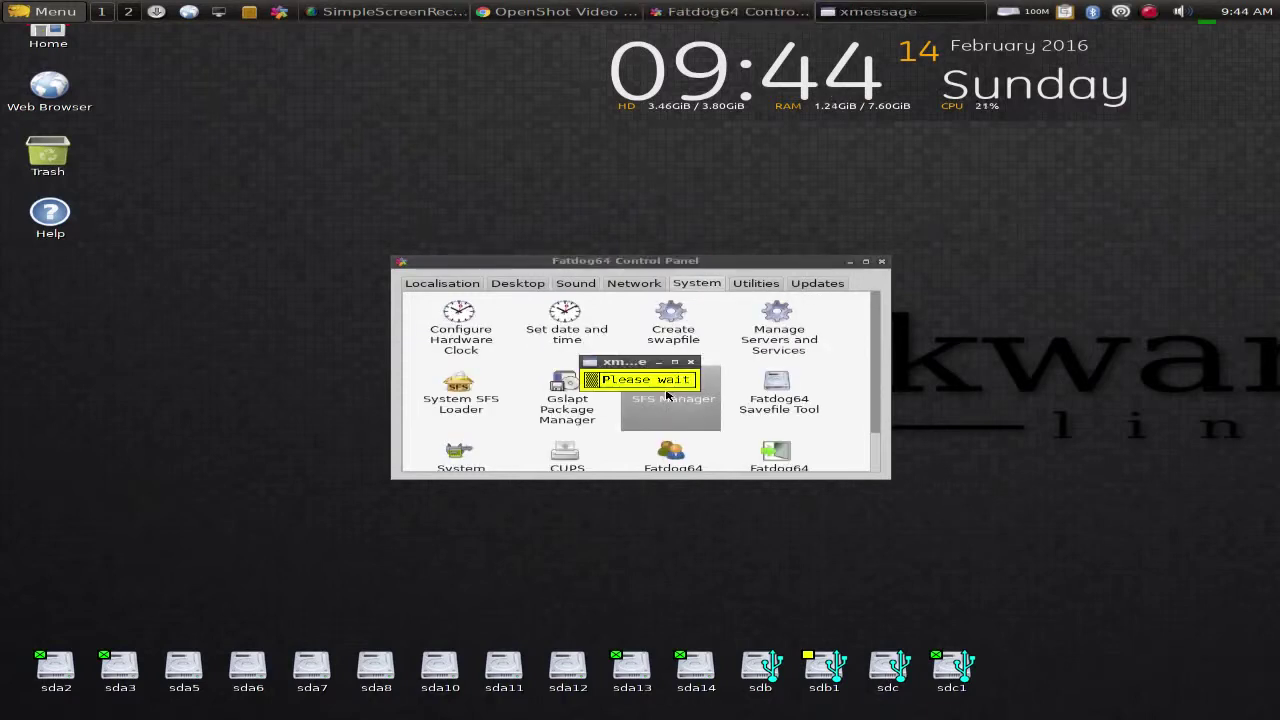
Look through the list of SFS files available for download from the Ibiblio (USA) site.
{"action": "scroll", "coordinate": [386, 374], "scroll_direction": "down", "scroll_amount": 3}
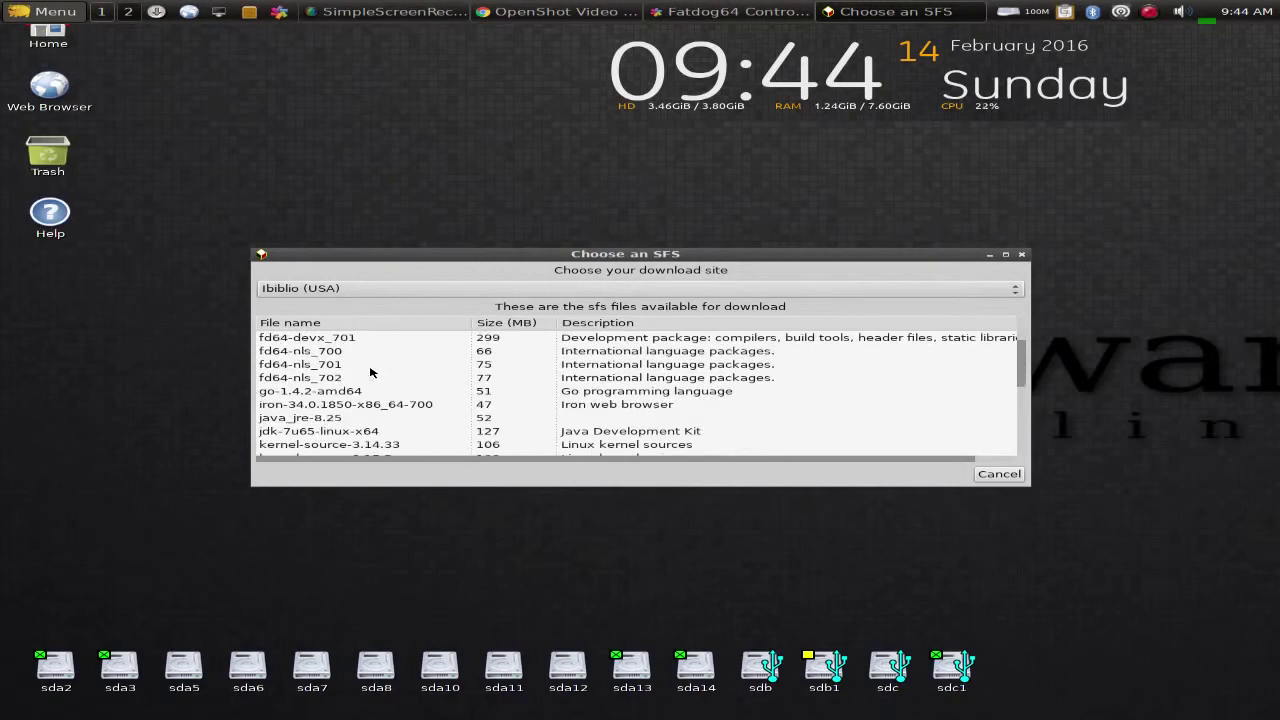
{"action": "scroll", "coordinate": [370, 372], "scroll_direction": "down", "scroll_amount": 2}
{"action": "scroll", "coordinate": [375, 380], "scroll_direction": "up", "scroll_amount": 5}
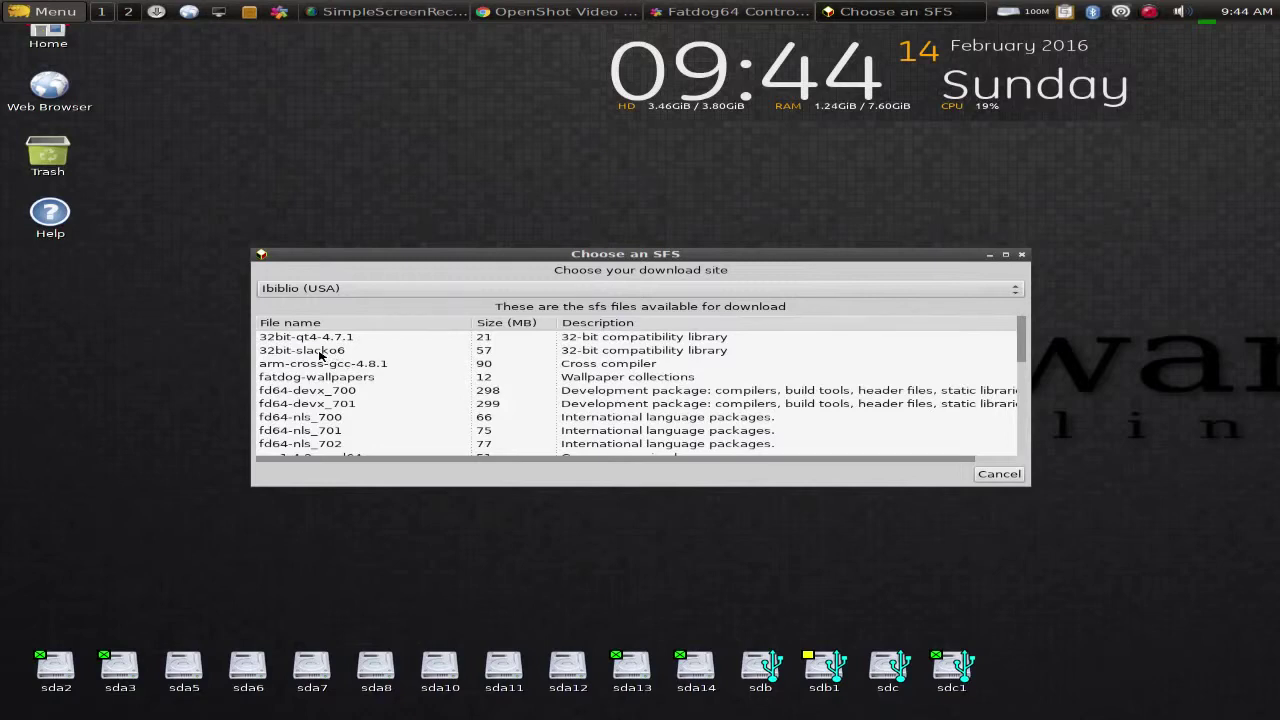
{"action": "scroll", "coordinate": [366, 361], "scroll_direction": "down", "scroll_amount": 6}
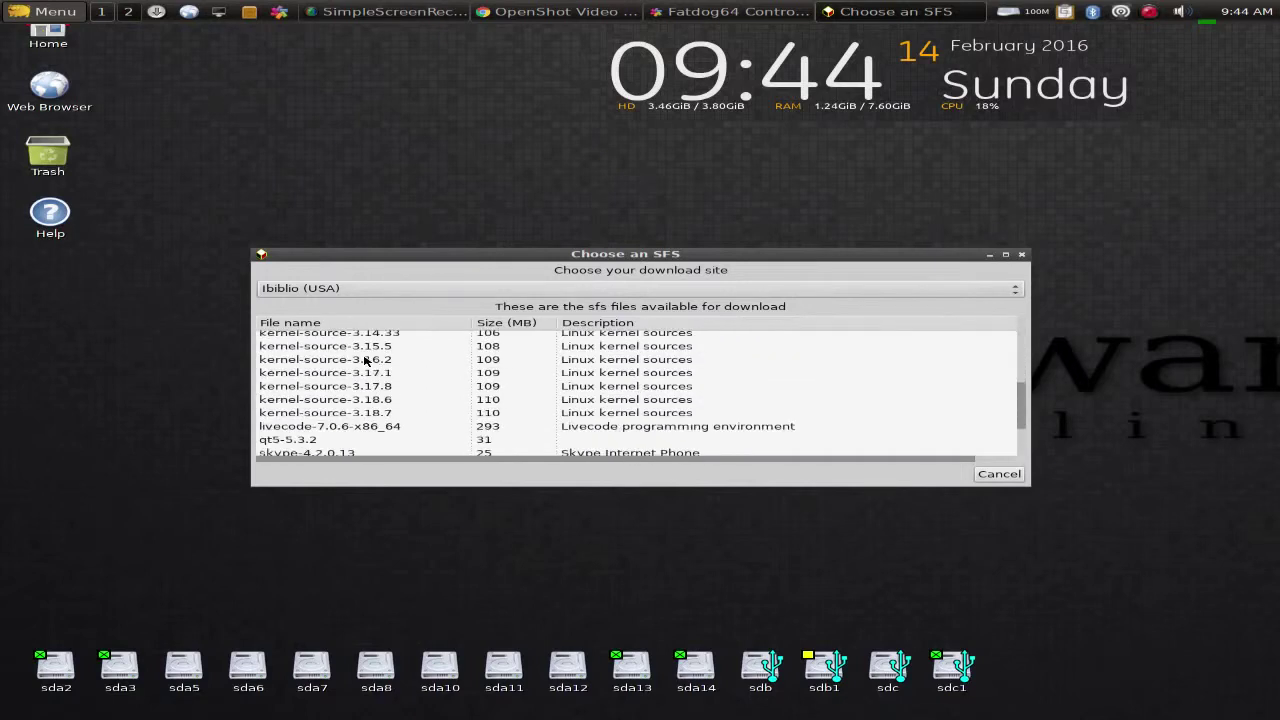
{"action": "scroll", "coordinate": [366, 361], "scroll_direction": "down", "scroll_amount": 2}
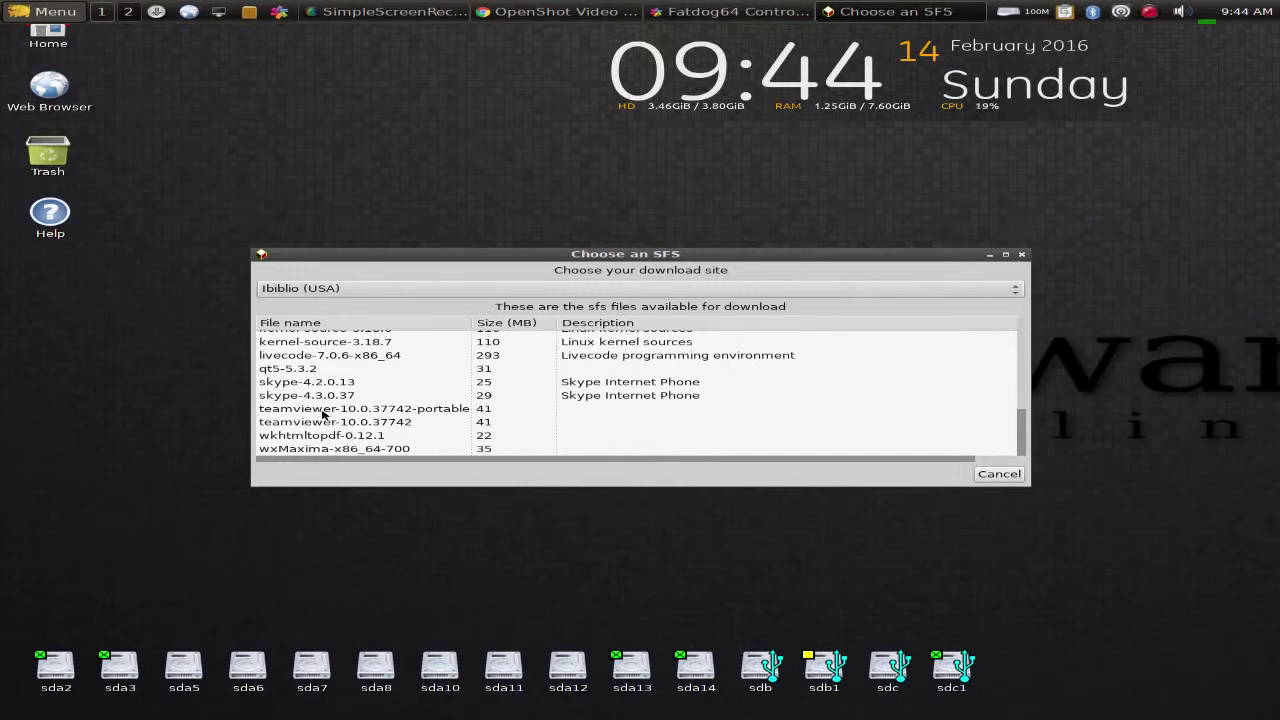
Check which download sites are offered for SFS files, then cancel the SFS selection without downloading anything.
{"action": "left_click", "coordinate": [358, 289]}
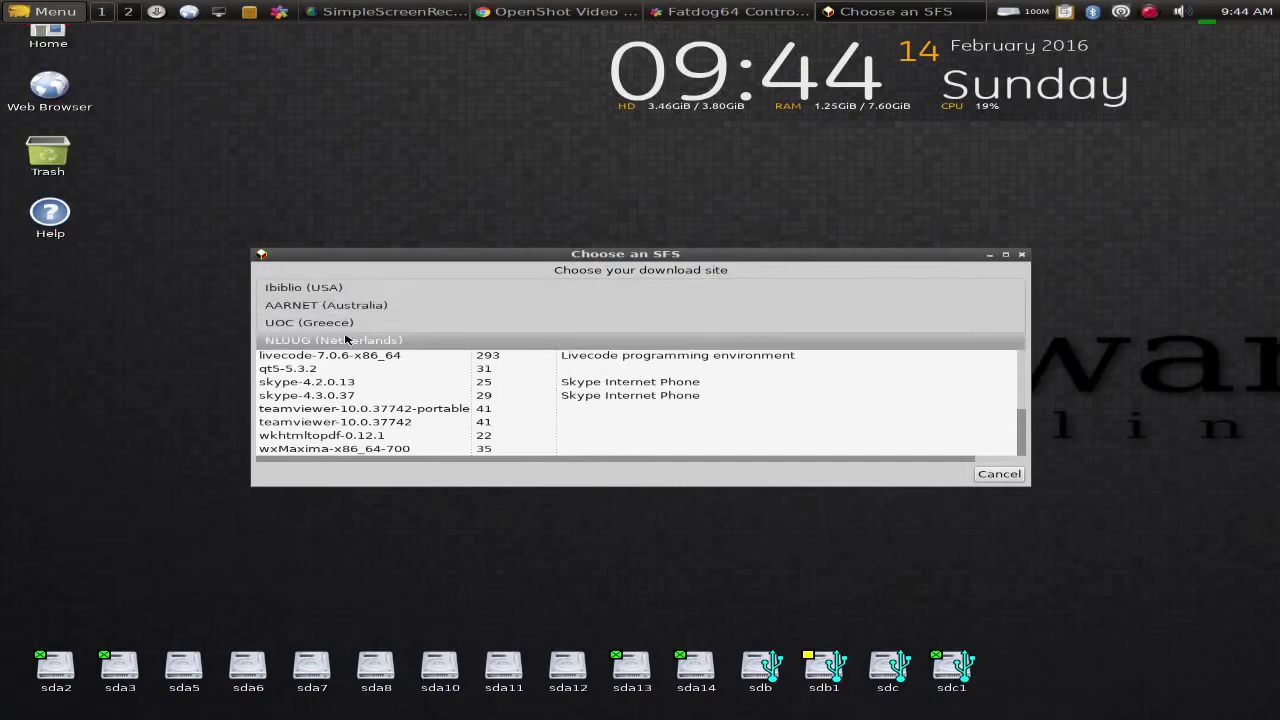
{"action": "left_click", "coordinate": [380, 270]}
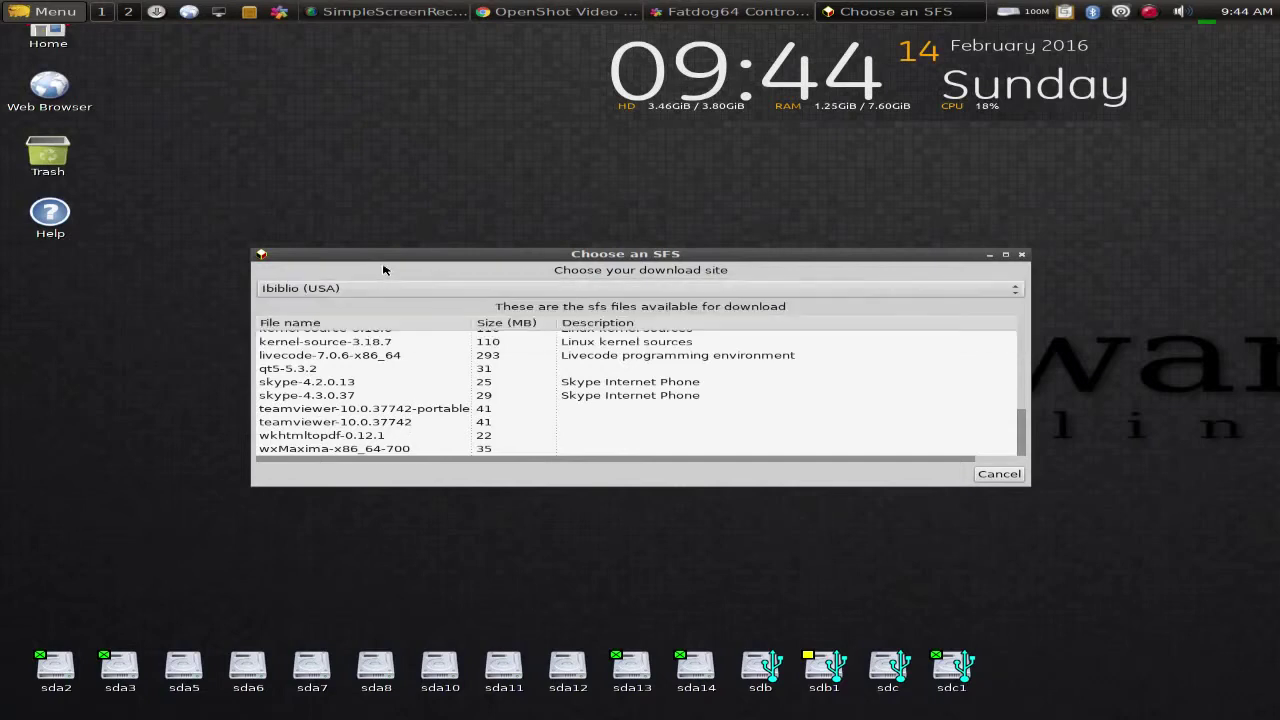
{"action": "left_click", "coordinate": [999, 474]}
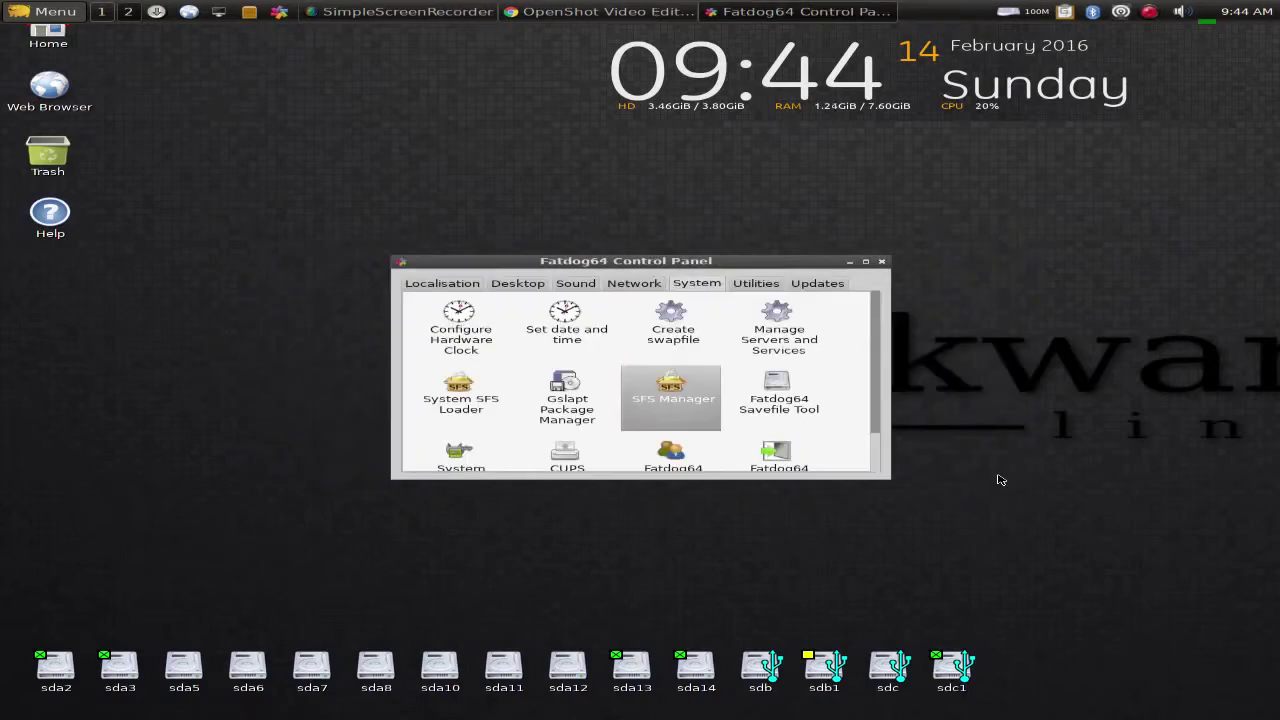
Start the System SFS Loader and add wine-1.7.39-v2.1.sfs and wine-depends-v2.sfs to the SFS files to load.
{"action": "left_click", "coordinate": [481, 408]}
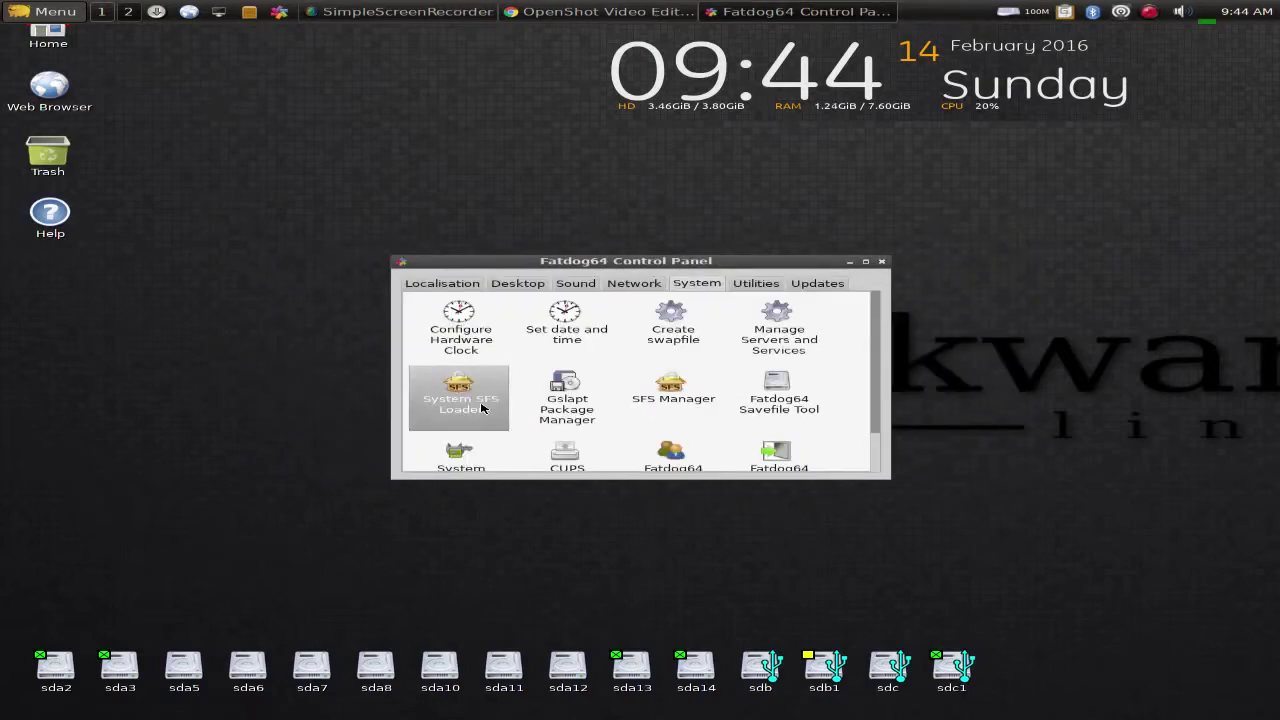
{"action": "double_click", "coordinate": [481, 408]}
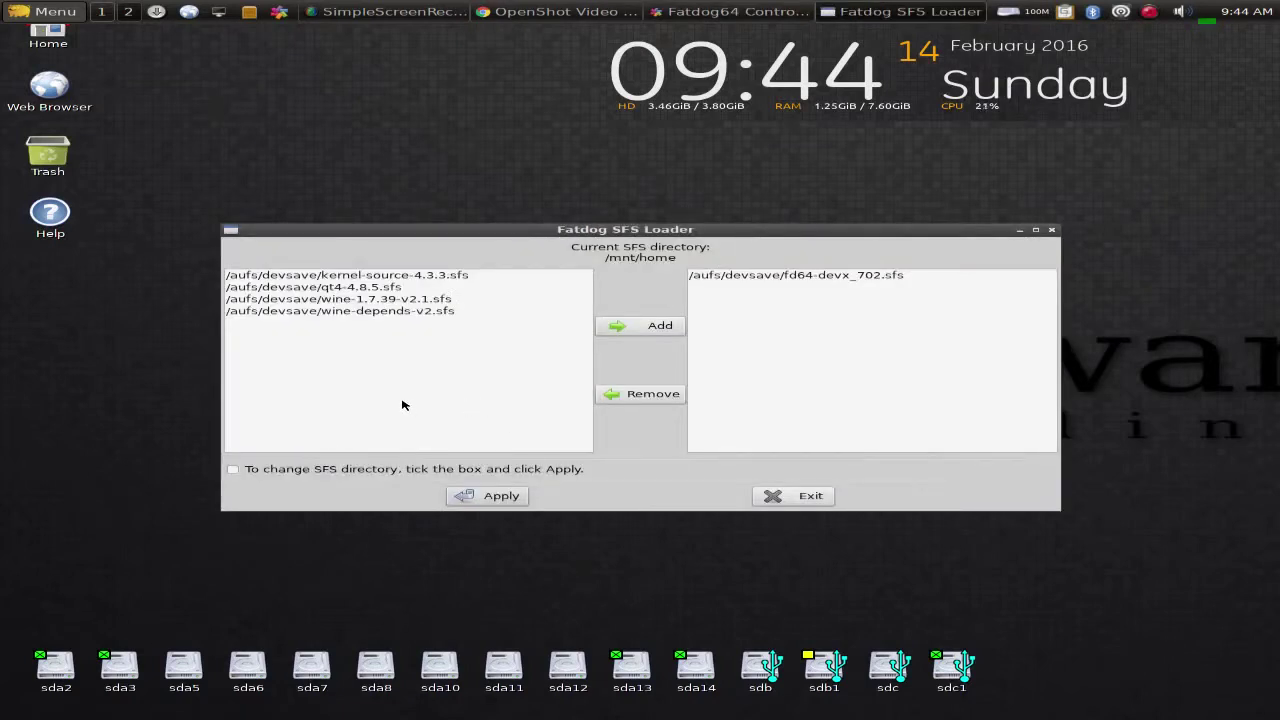
{"action": "left_click", "coordinate": [394, 301]}
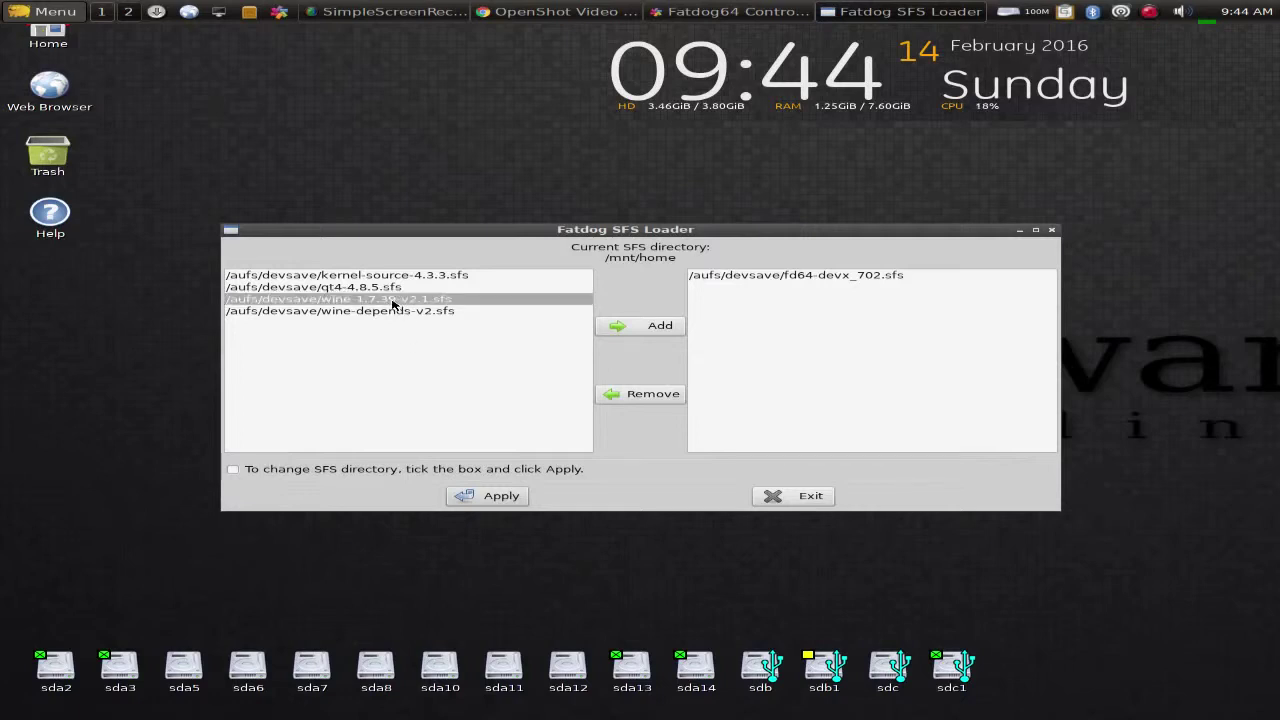
{"action": "left_click", "coordinate": [652, 326]}
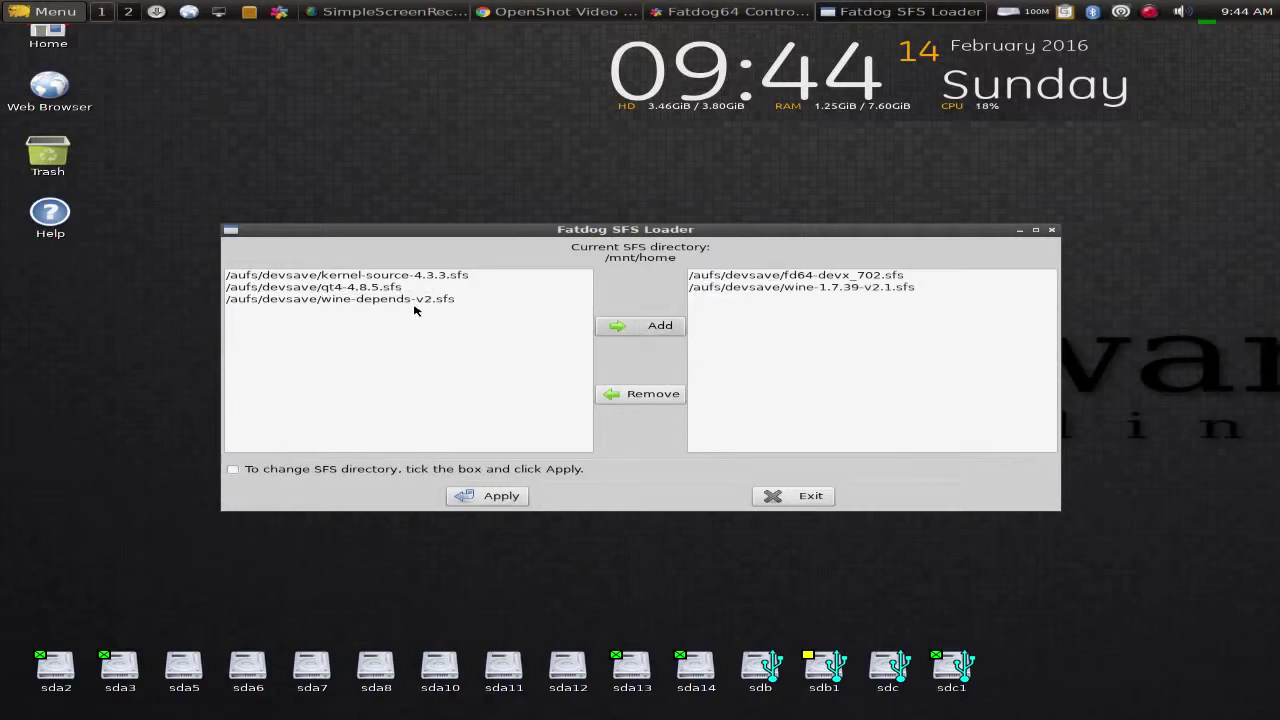
{"action": "left_click", "coordinate": [384, 299]}
{"action": "left_click", "coordinate": [643, 327]}
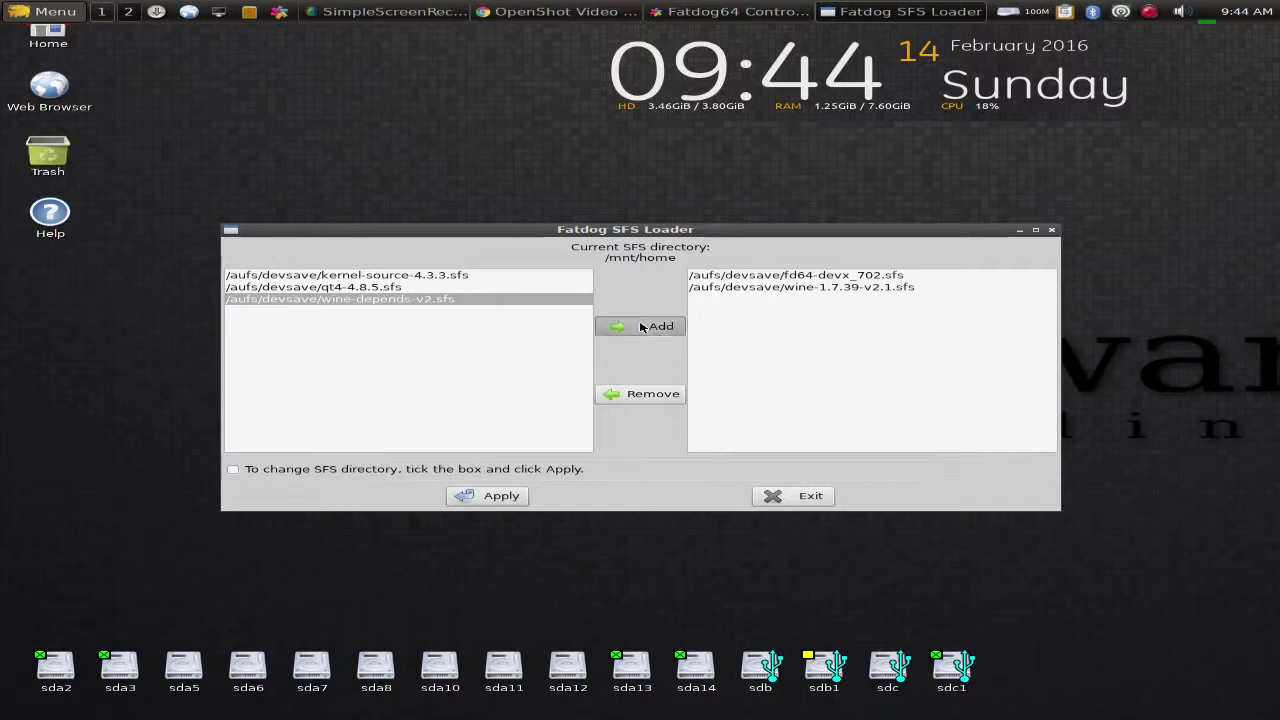
Apply the SFS selection, keep the configuration for the next boot, and close the SFS Loader and the Control Panel.
{"action": "left_click", "coordinate": [478, 500]}
{"action": "left_click", "coordinate": [639, 396]}
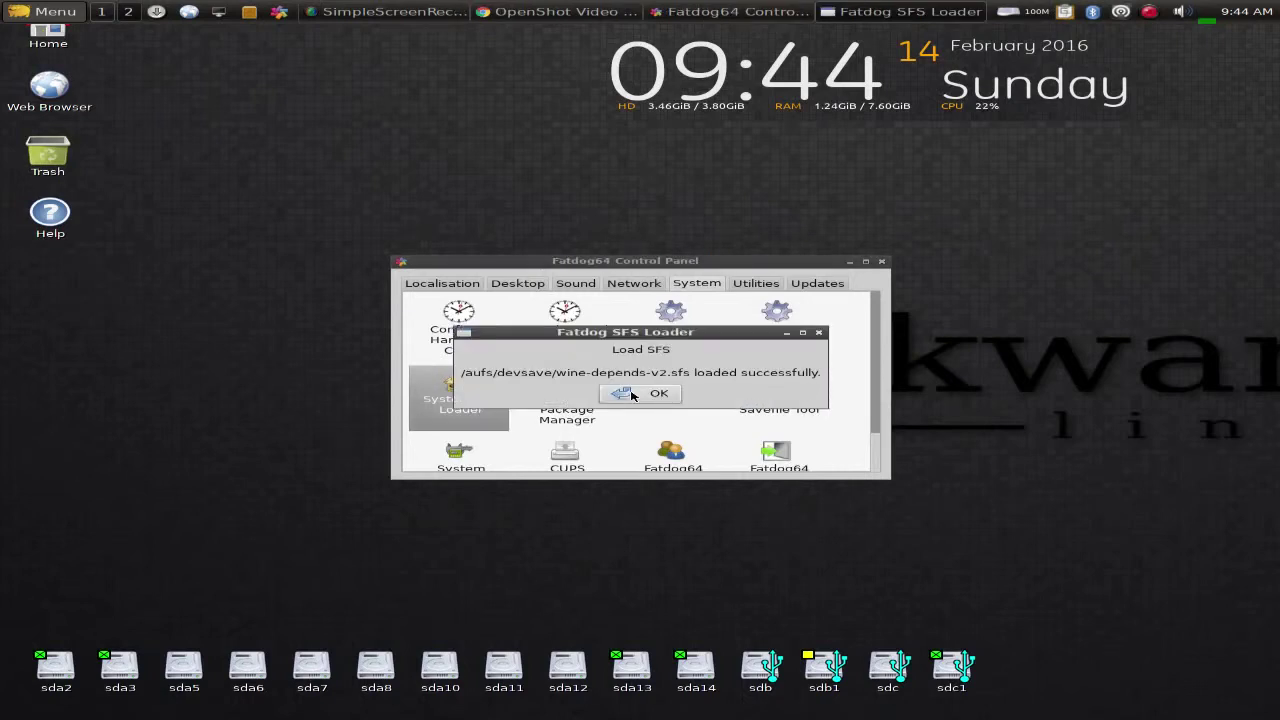
{"action": "left_click", "coordinate": [631, 394]}
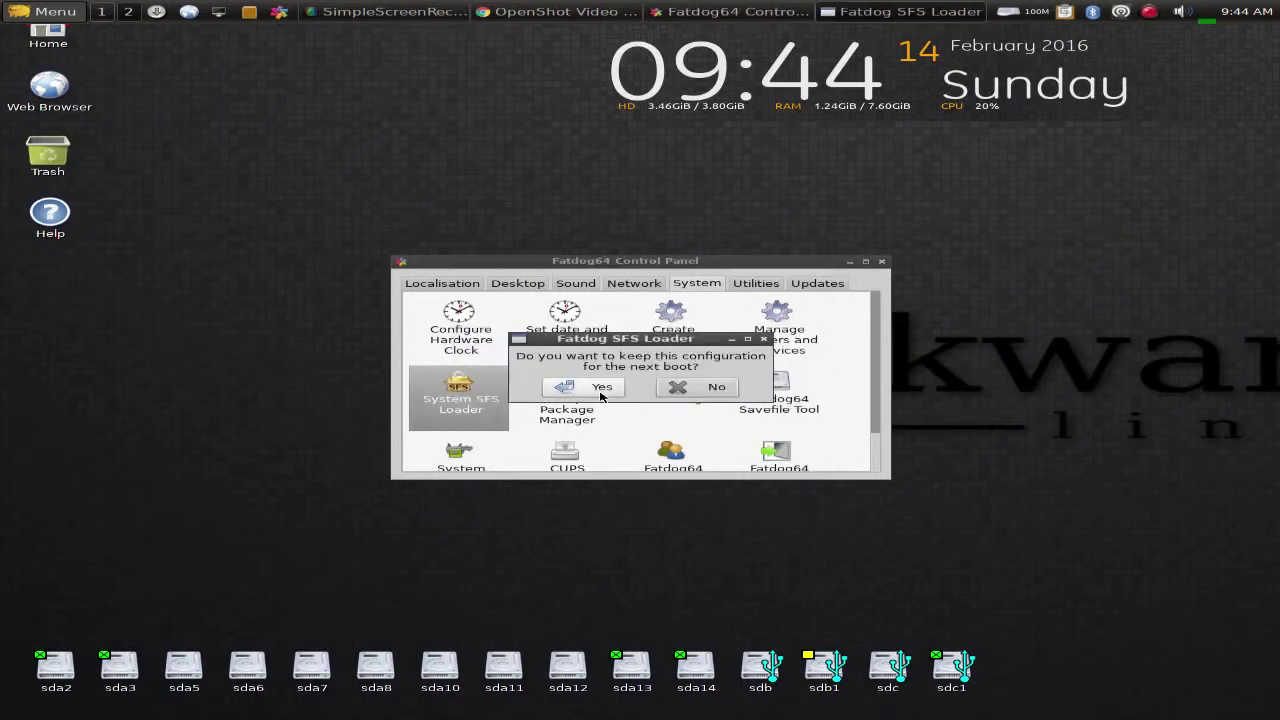
{"action": "left_click", "coordinate": [598, 391]}
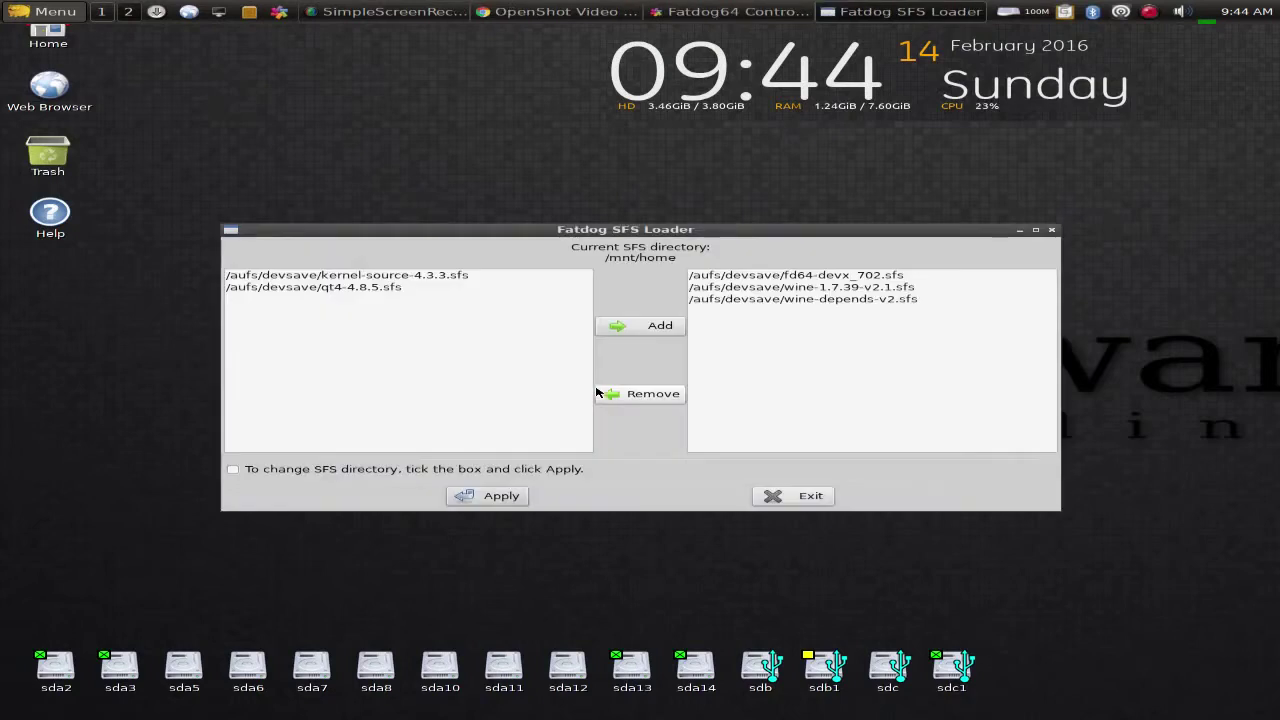
{"action": "left_click", "coordinate": [780, 498]}
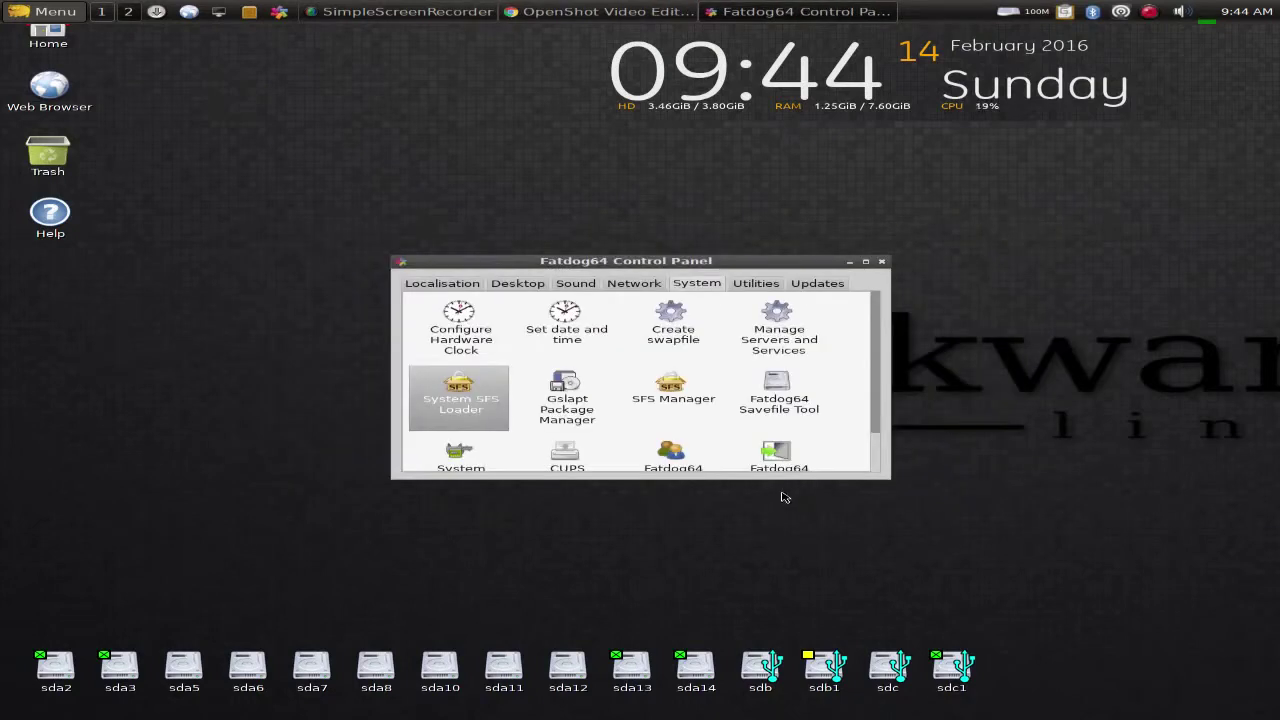
{"action": "left_click", "coordinate": [881, 262]}
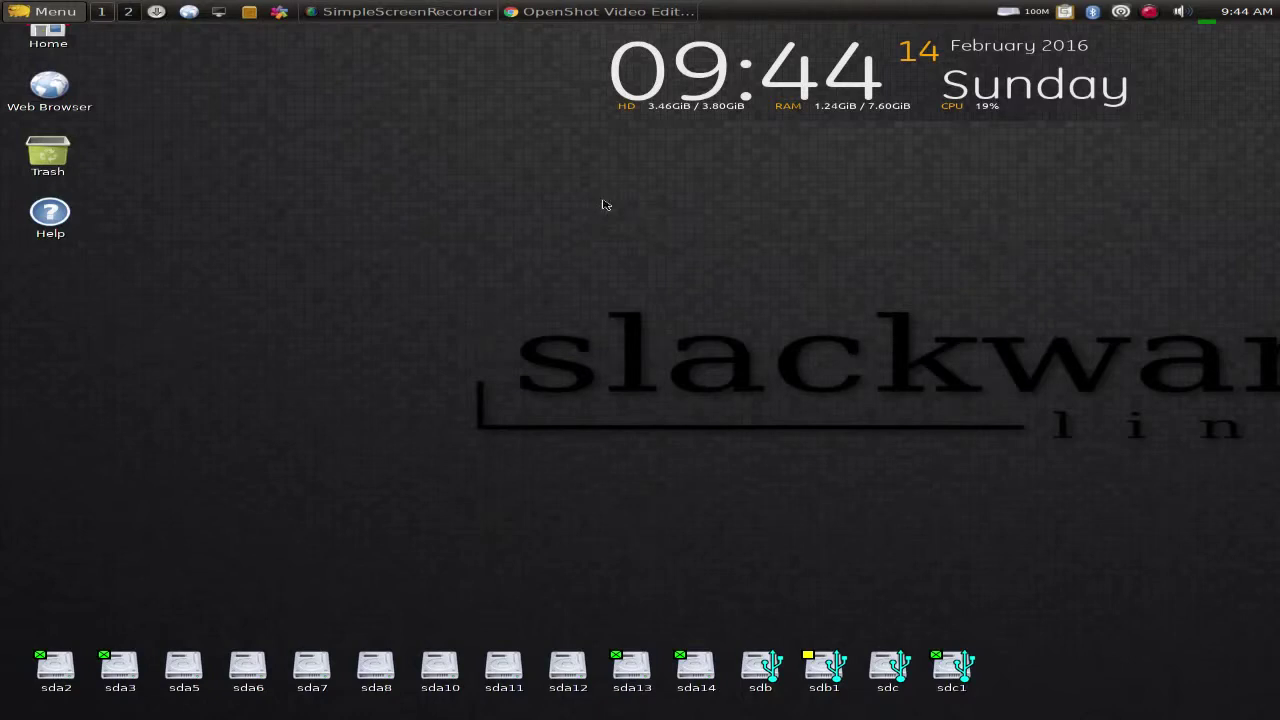
Open a terminal window and look through the application categories of the system menu.
{"action": "left_click", "coordinate": [219, 12]}
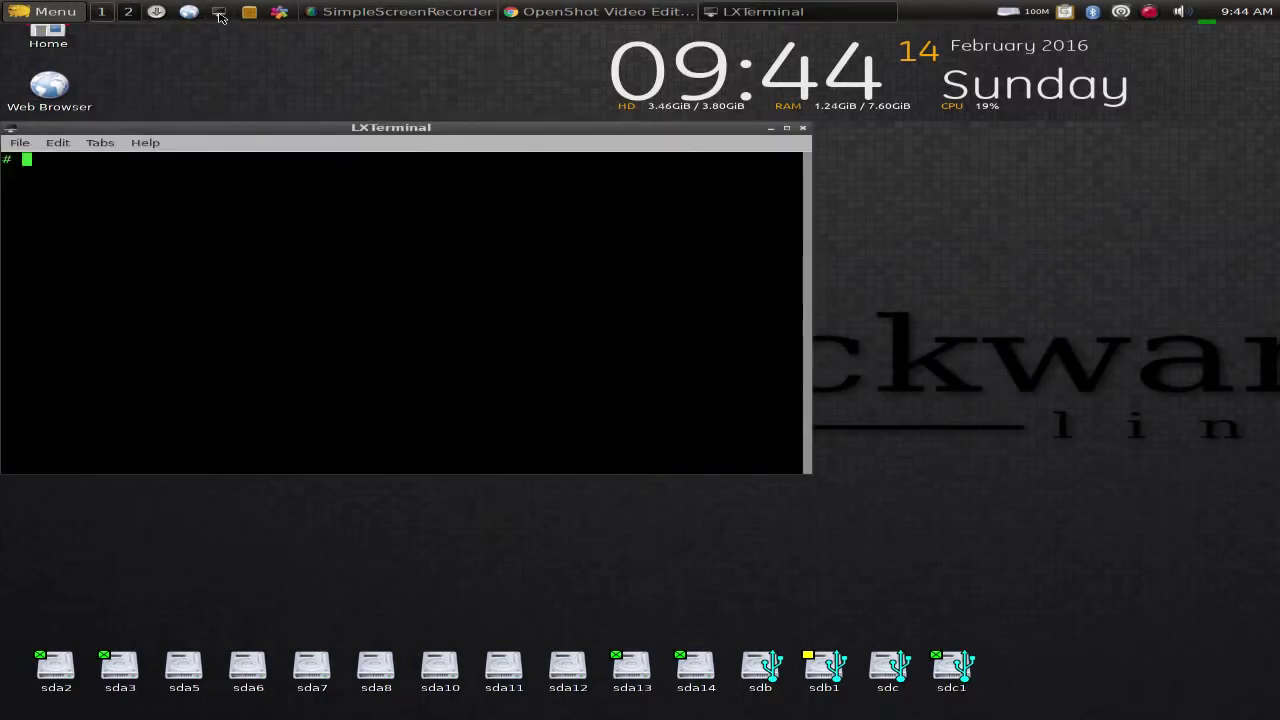
{"action": "left_click", "coordinate": [68, 14]}
{"action": "mouse_move", "coordinate": [85, 262]}
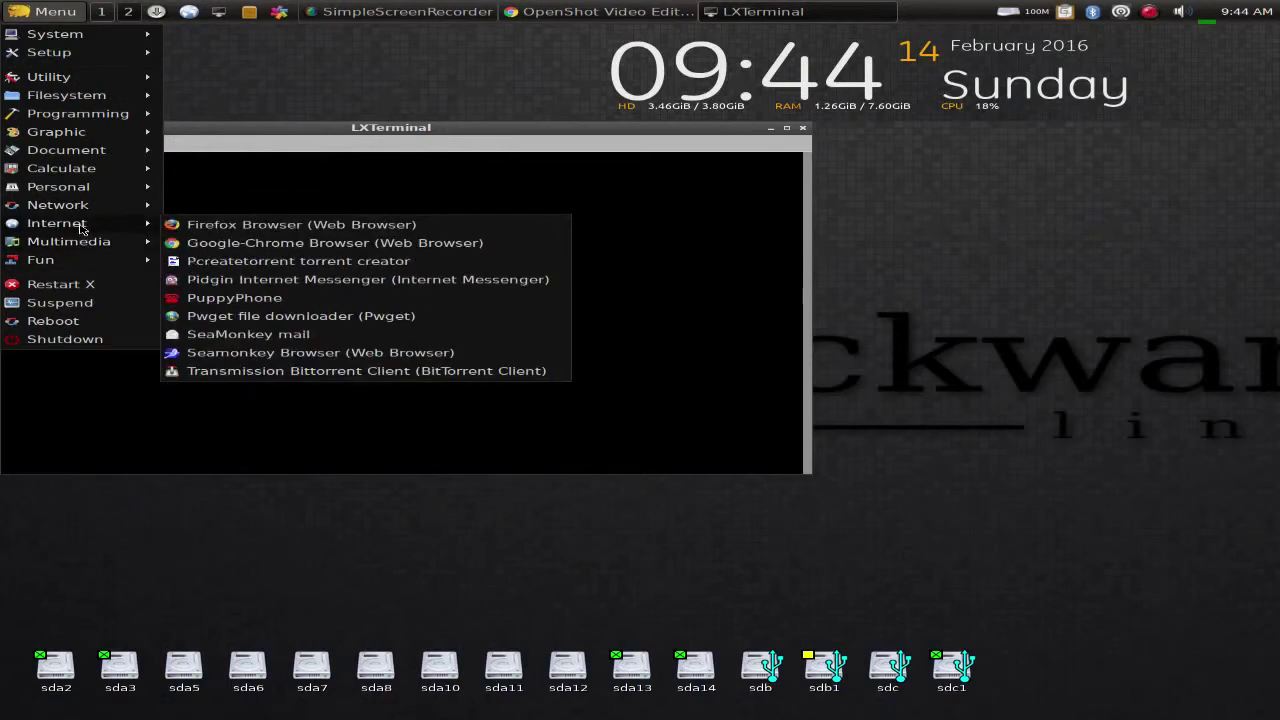
{"action": "mouse_move", "coordinate": [81, 204]}
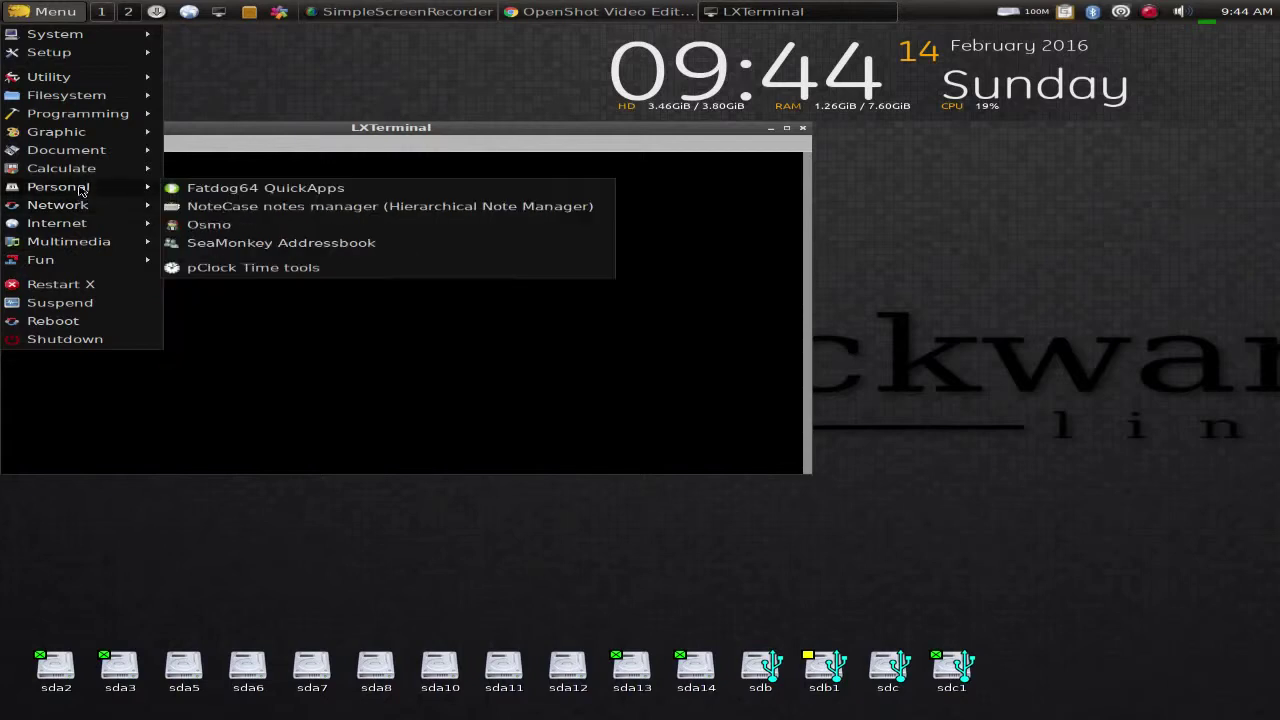
{"action": "mouse_move", "coordinate": [82, 149]}
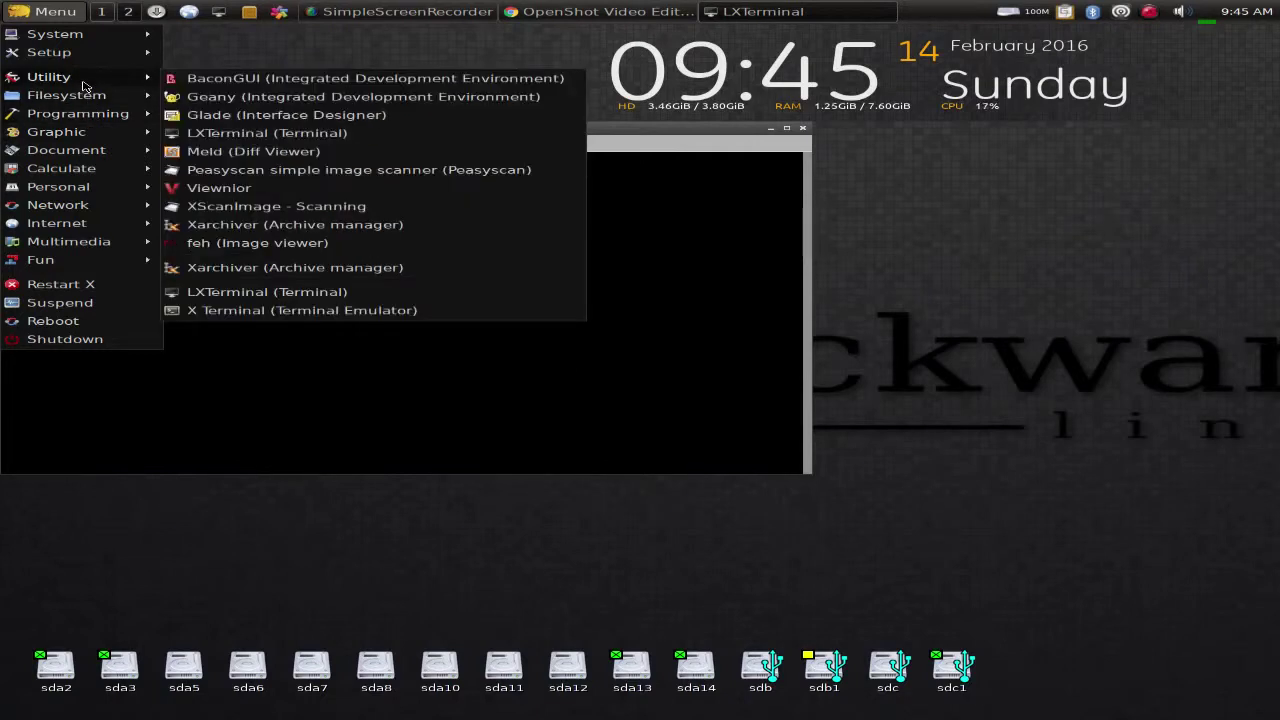
{"action": "mouse_move", "coordinate": [92, 38]}
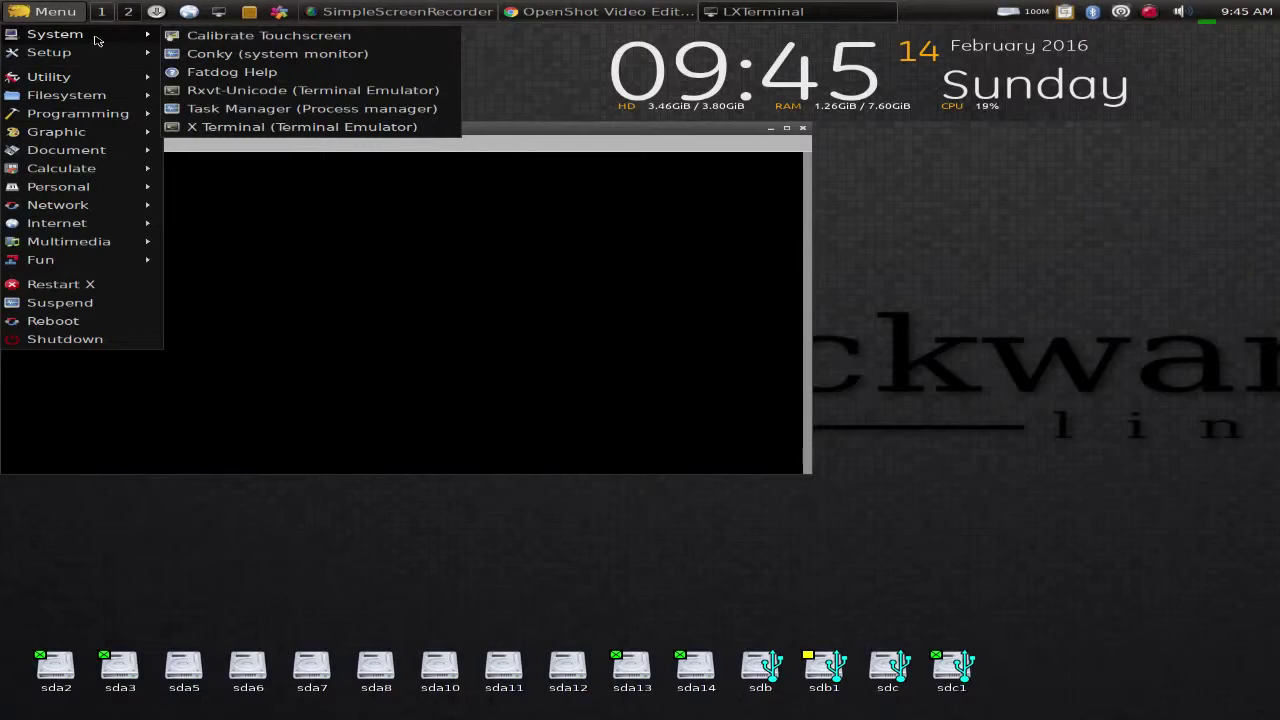
Try to start the Wine file manager by running winefile in the terminal.
{"action": "left_click", "coordinate": [283, 256]}
{"action": "type", "text": "winefile"}
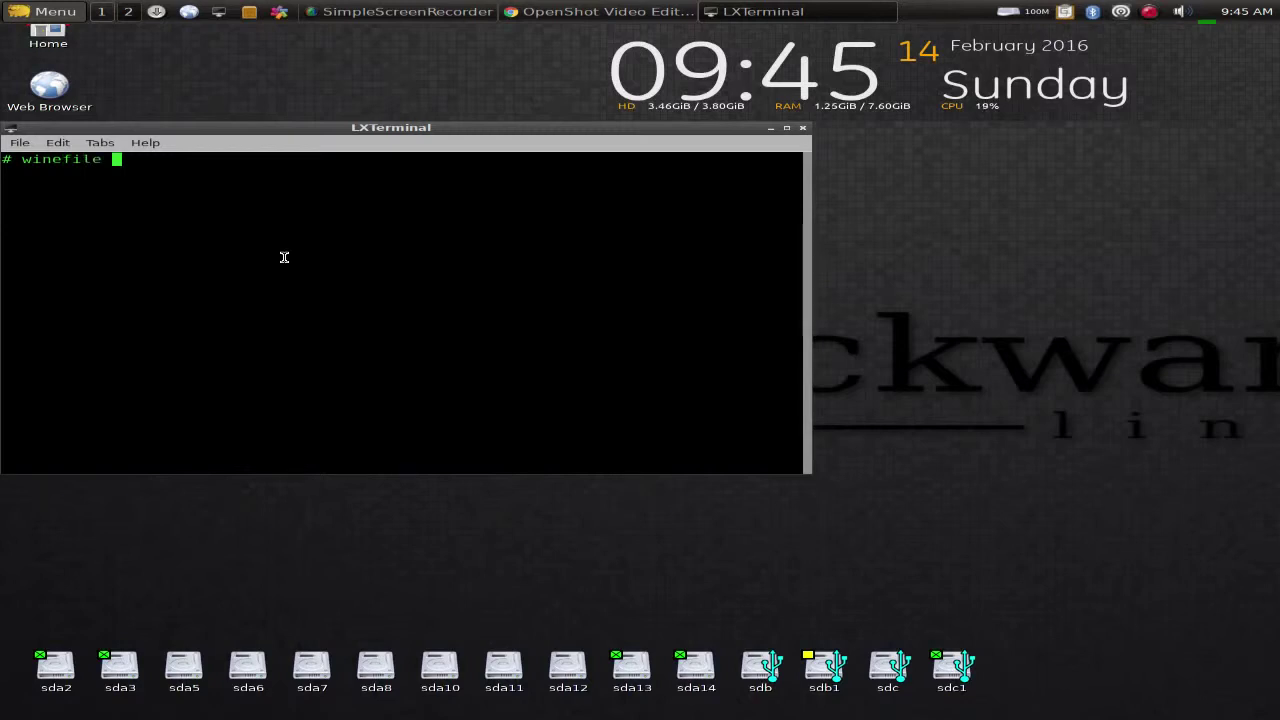
{"action": "key", "text": "Return"}
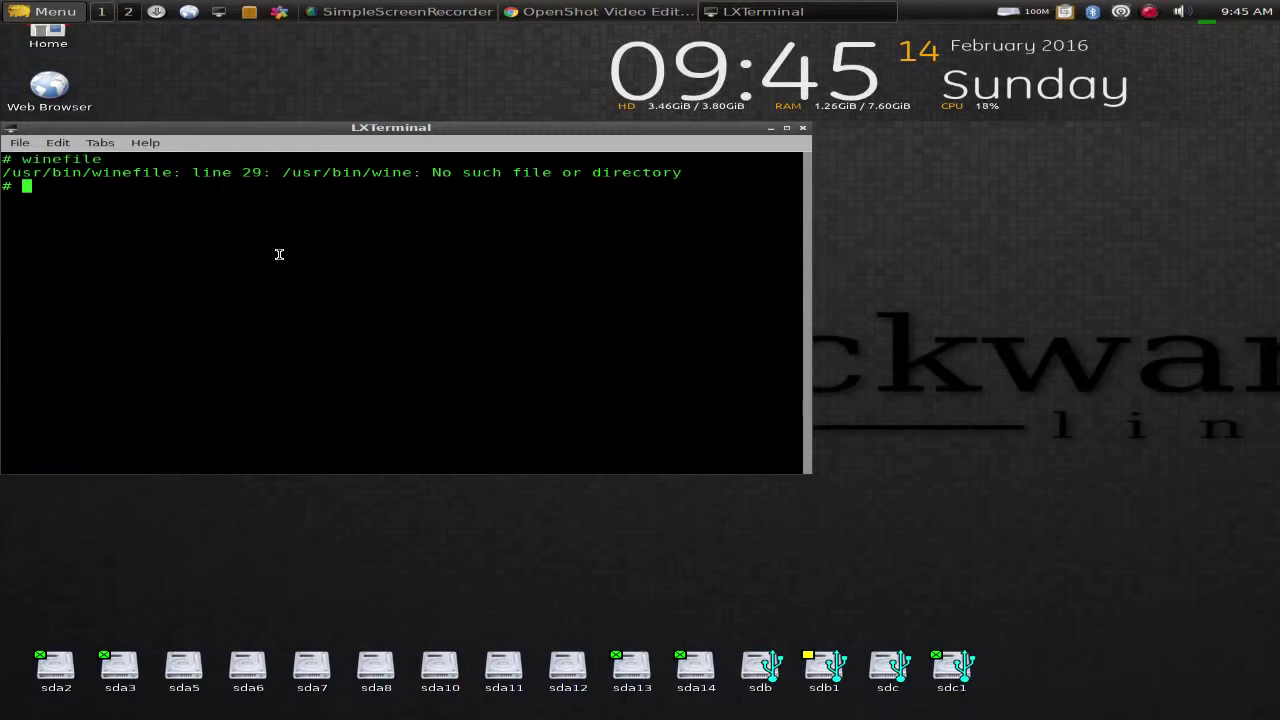
Reopen the System SFS Loader from the Control Panel to check the loaded SFS files, then exit it and minimize the Control Panel.
{"action": "left_click", "coordinate": [283, 15]}
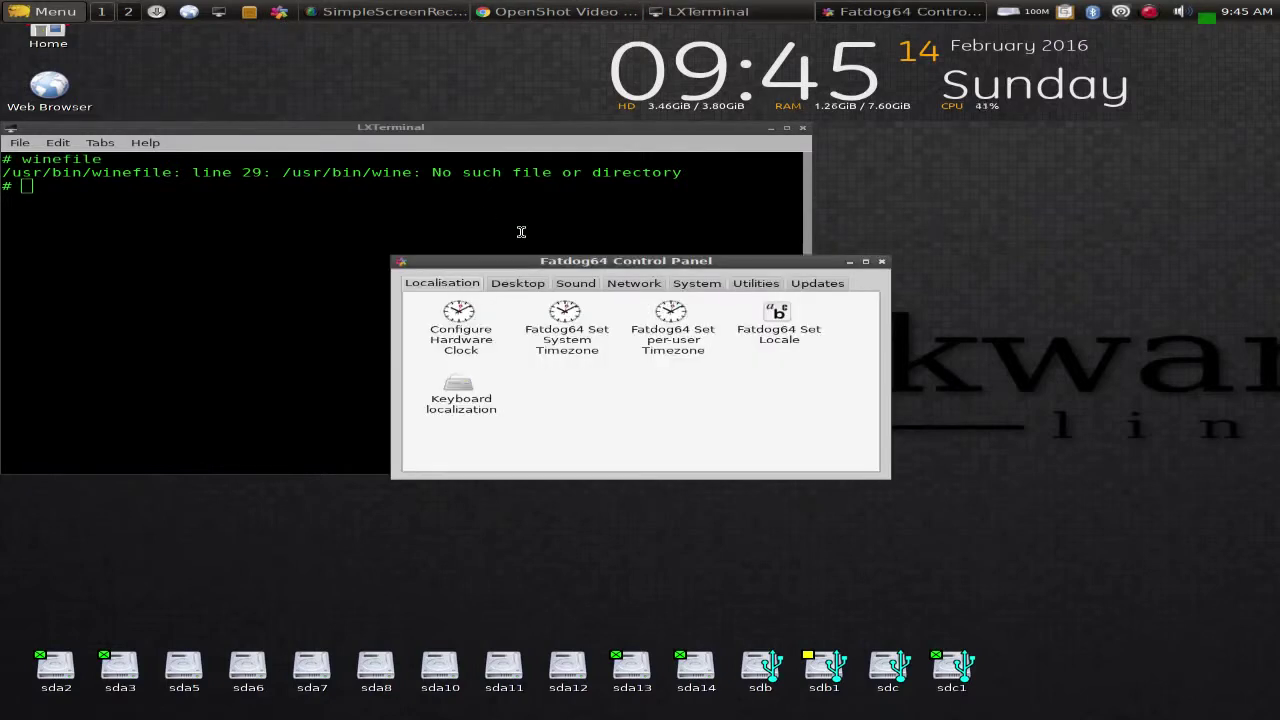
{"action": "left_click", "coordinate": [694, 290]}
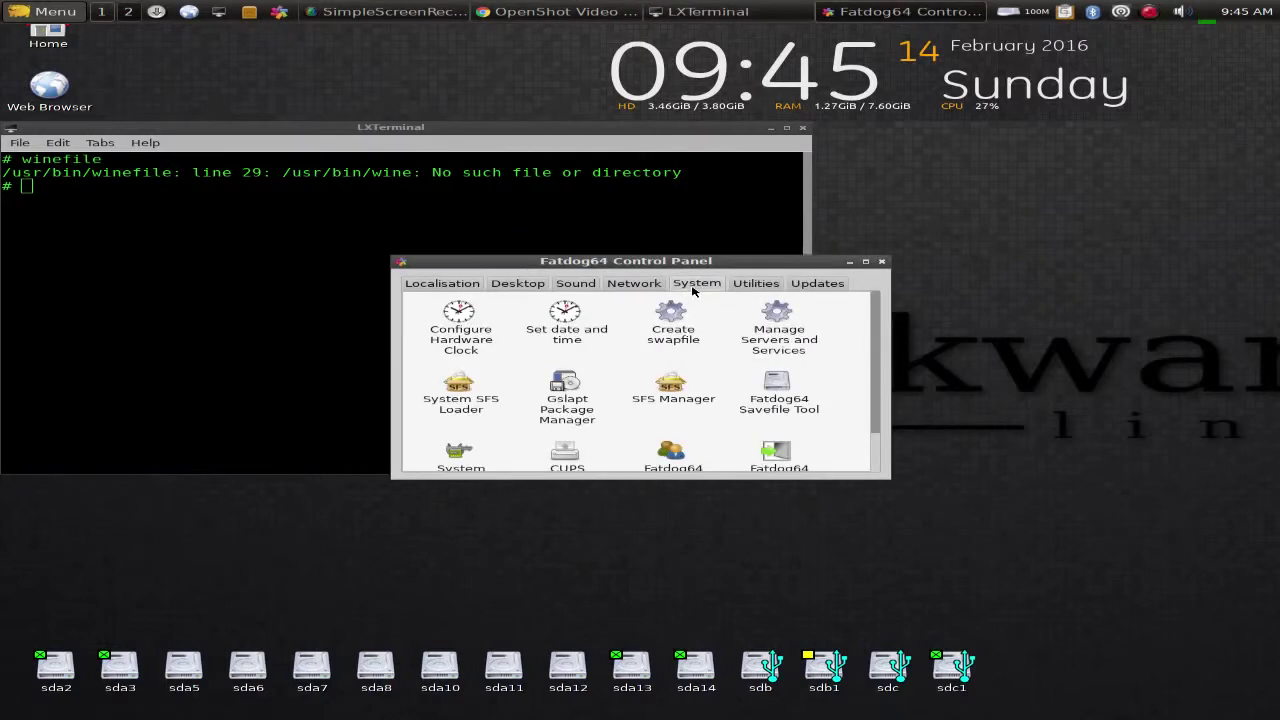
{"action": "left_click", "coordinate": [465, 401]}
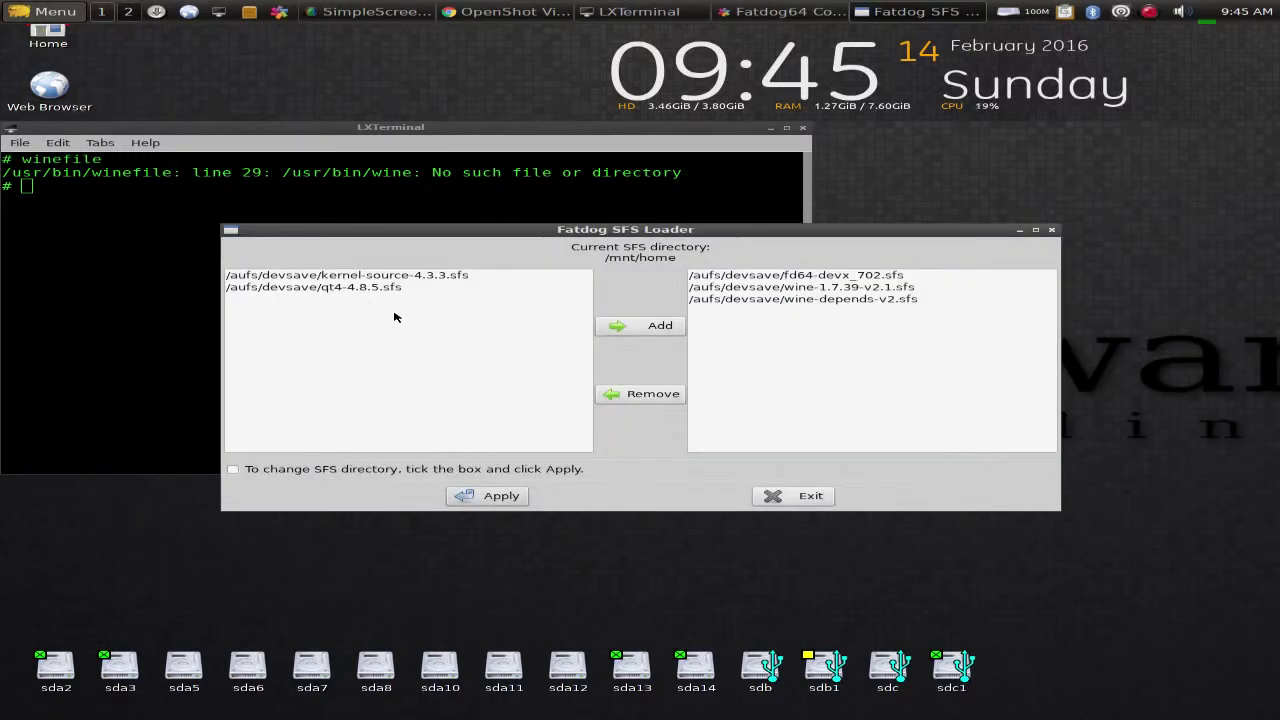
{"action": "left_click", "coordinate": [799, 500]}
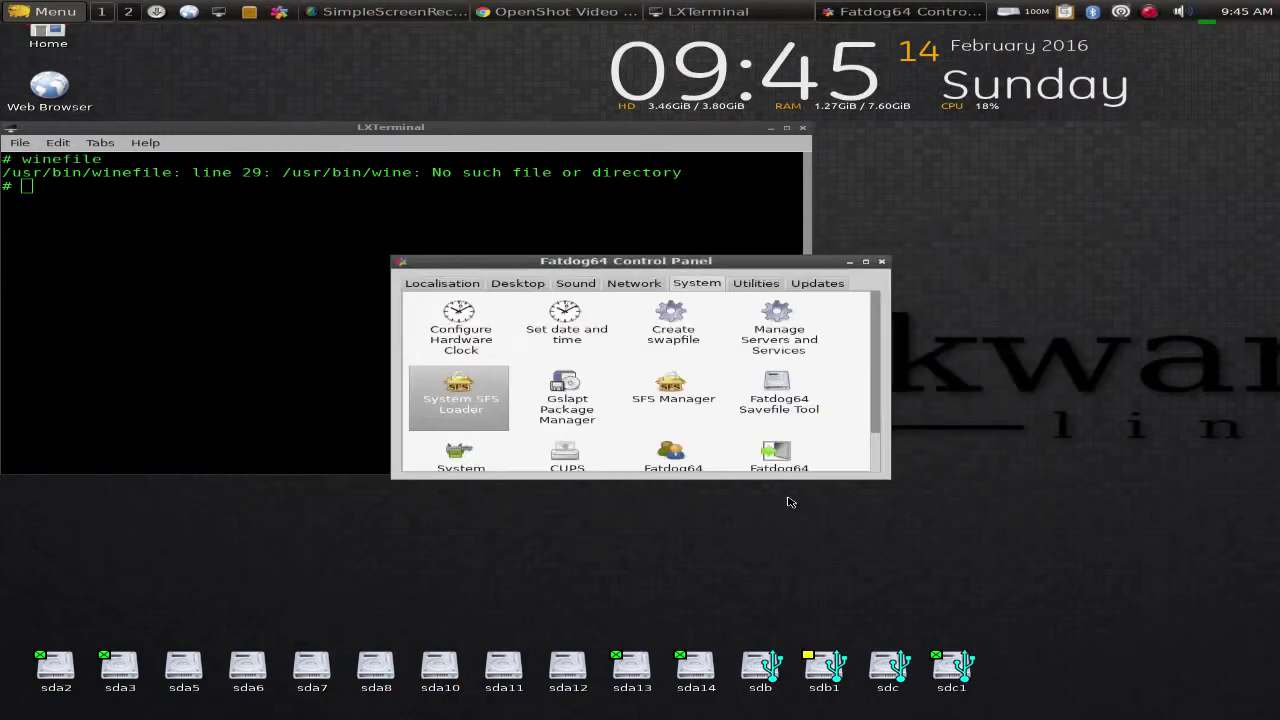
{"action": "left_click", "coordinate": [851, 263]}
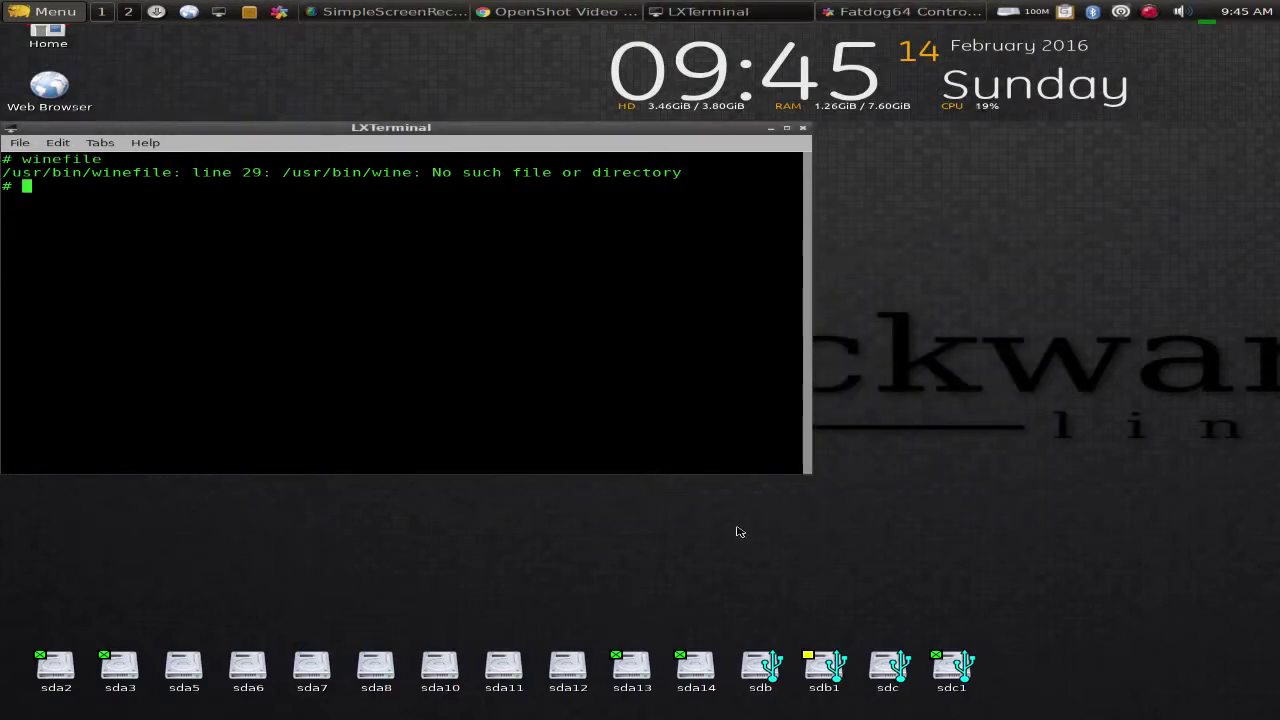
Load 32bit-slacko-3.sfs from the sda13 drive and close the drive's folder window.
{"action": "left_click", "coordinate": [630, 678]}
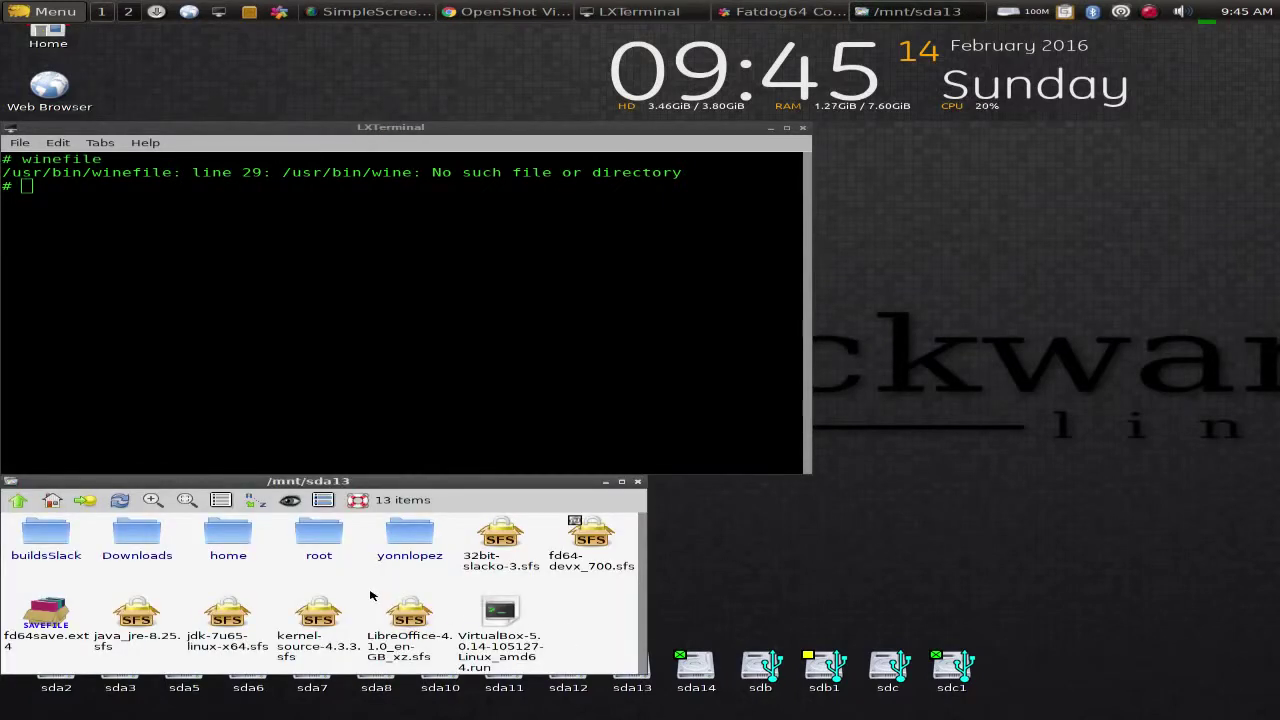
{"action": "right_click", "coordinate": [498, 543]}
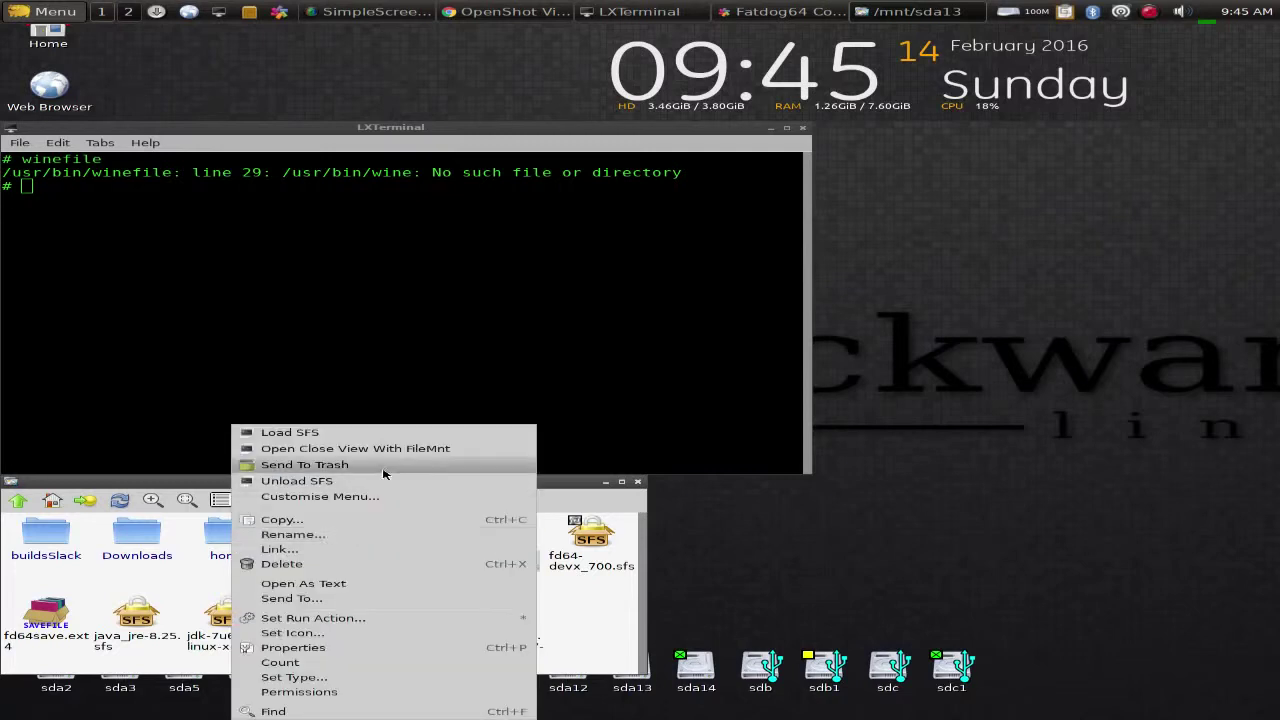
{"action": "left_click", "coordinate": [309, 433]}
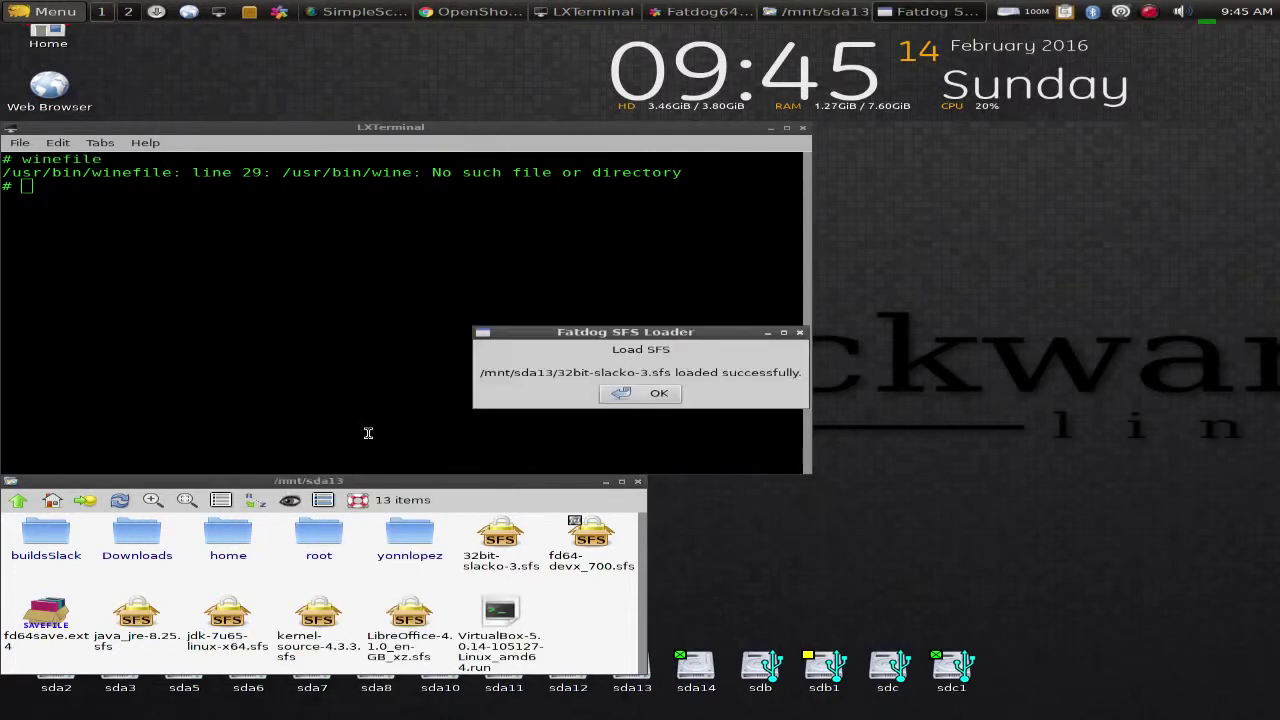
{"action": "left_click", "coordinate": [621, 394]}
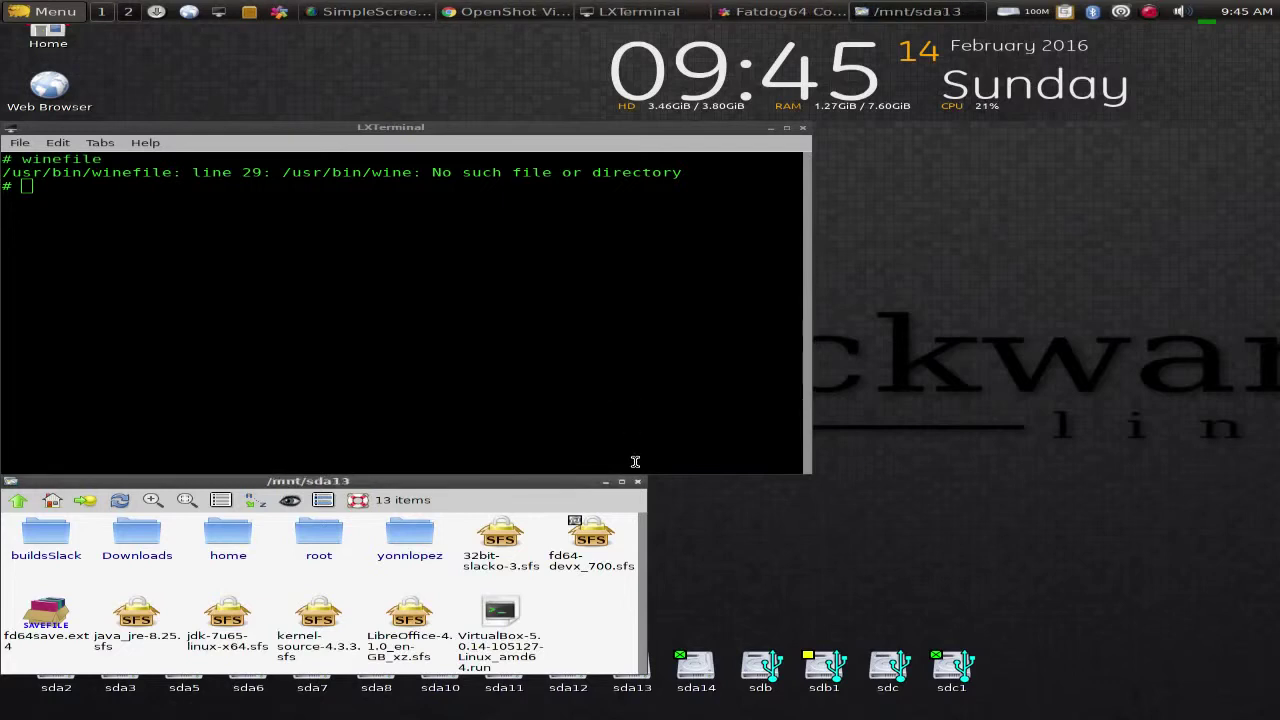
{"action": "left_click", "coordinate": [637, 481]}
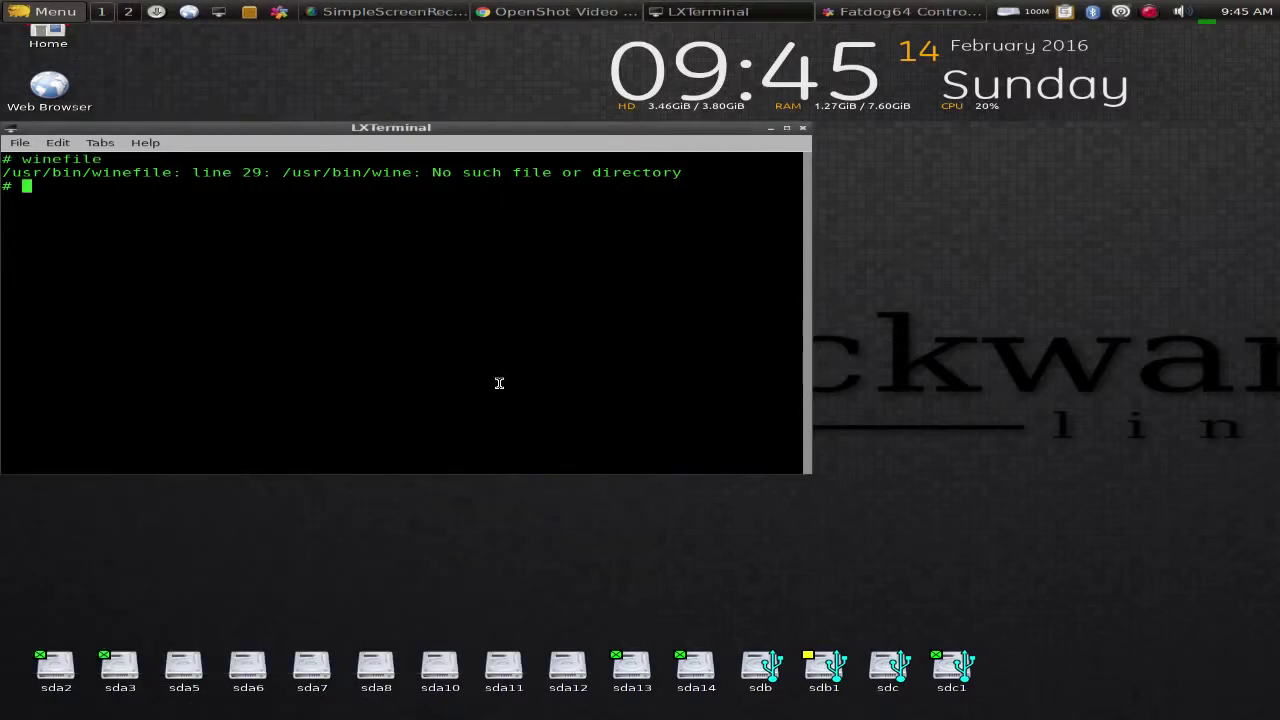
Run winefile again in the terminal and browse the Program Files folder on drive C: in Wine File Manager.
{"action": "key", "text": "Up"}
{"action": "key", "text": "Return"}
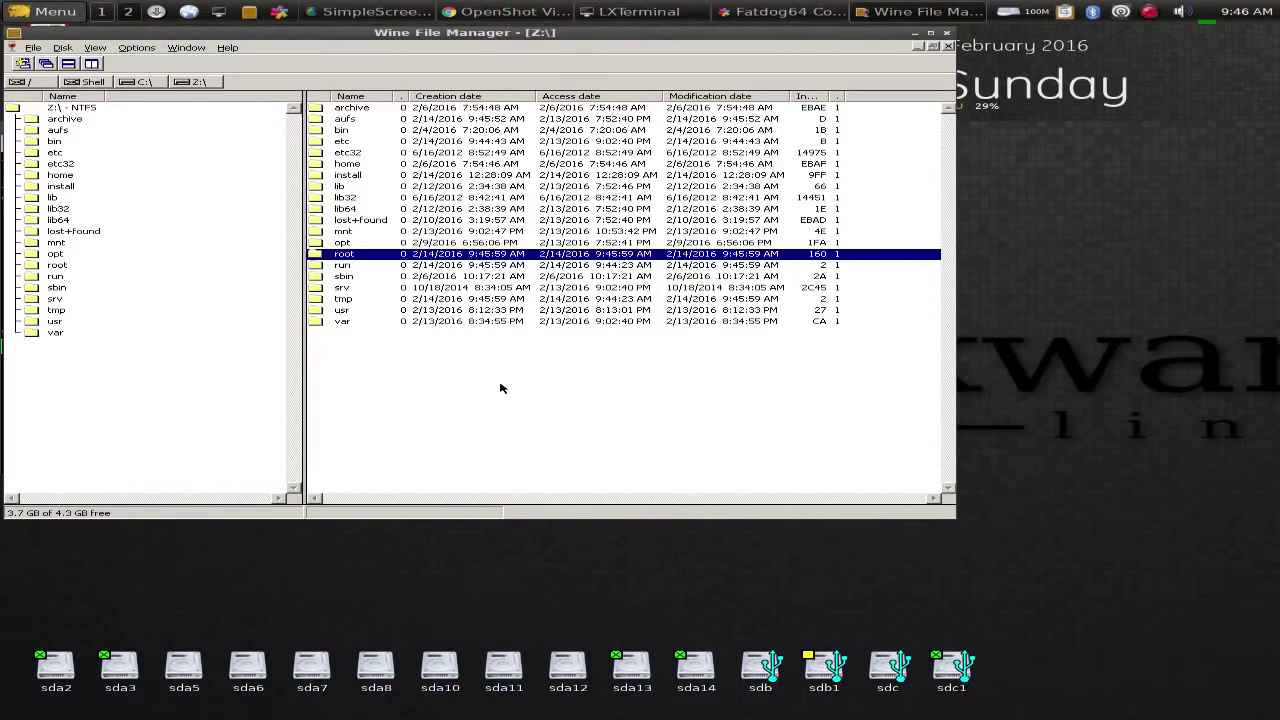
{"action": "left_click", "coordinate": [137, 82]}
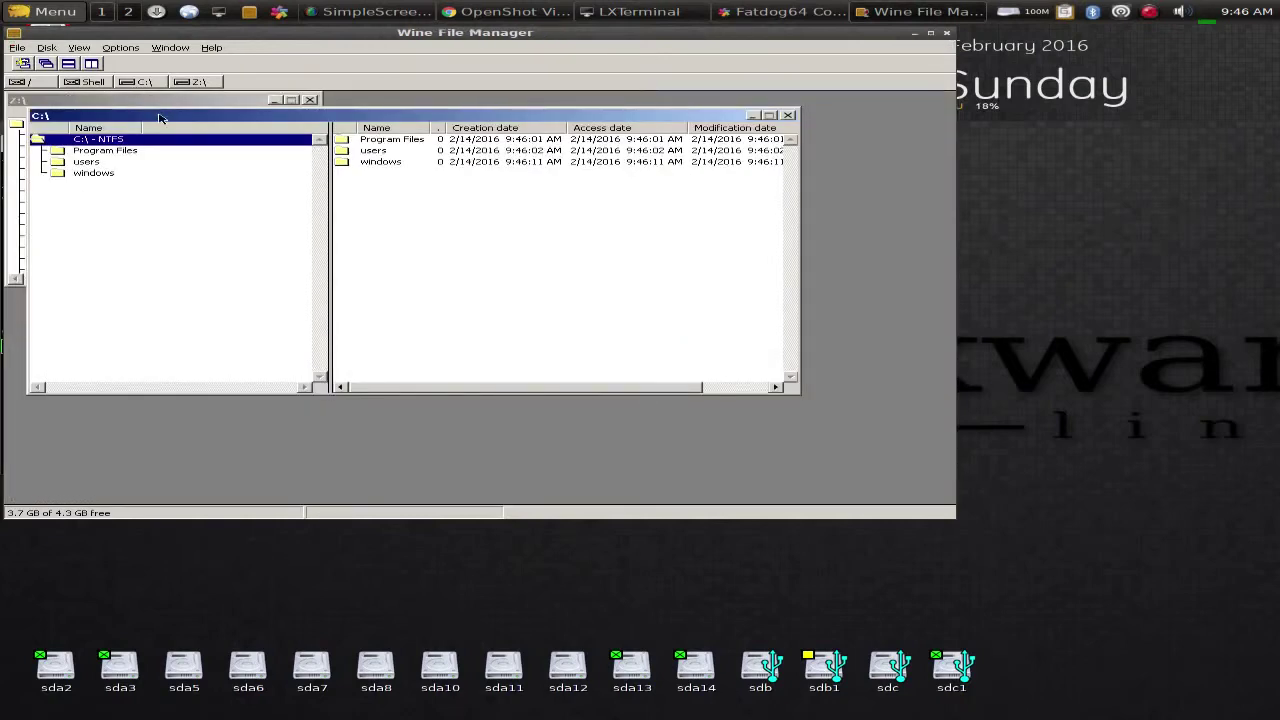
{"action": "double_click", "coordinate": [394, 139]}
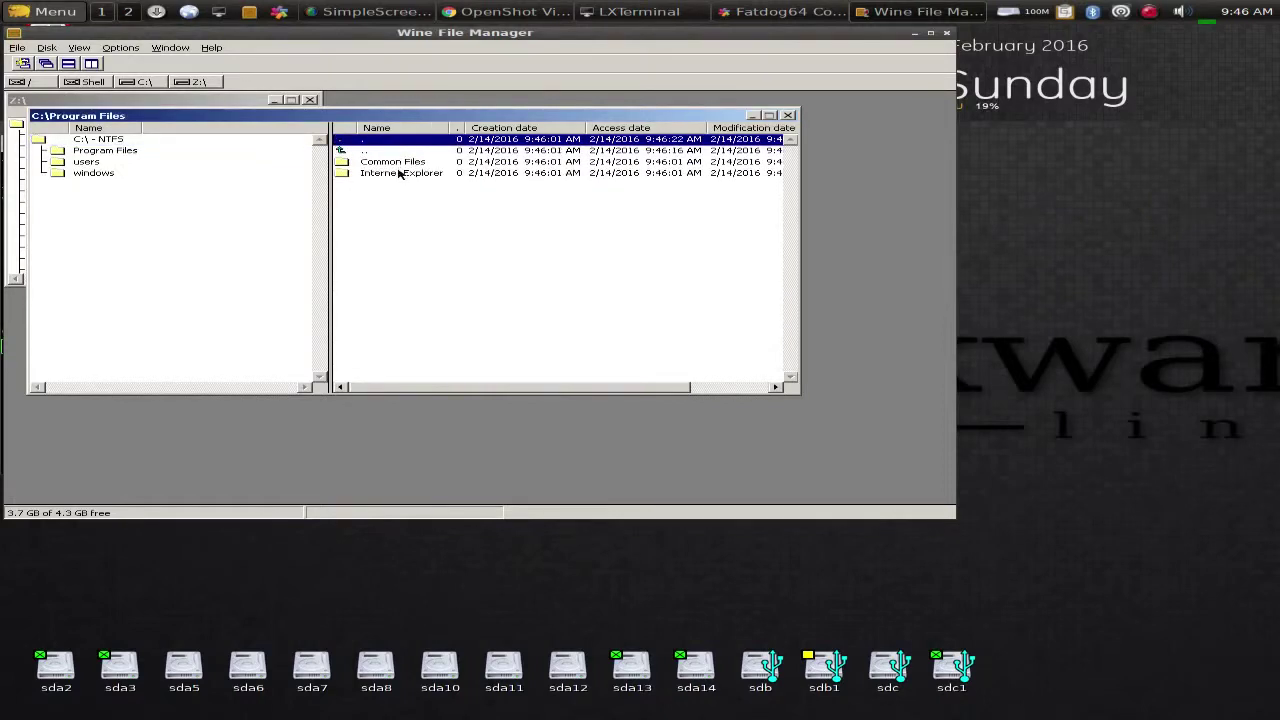
{"action": "left_click", "coordinate": [410, 164]}
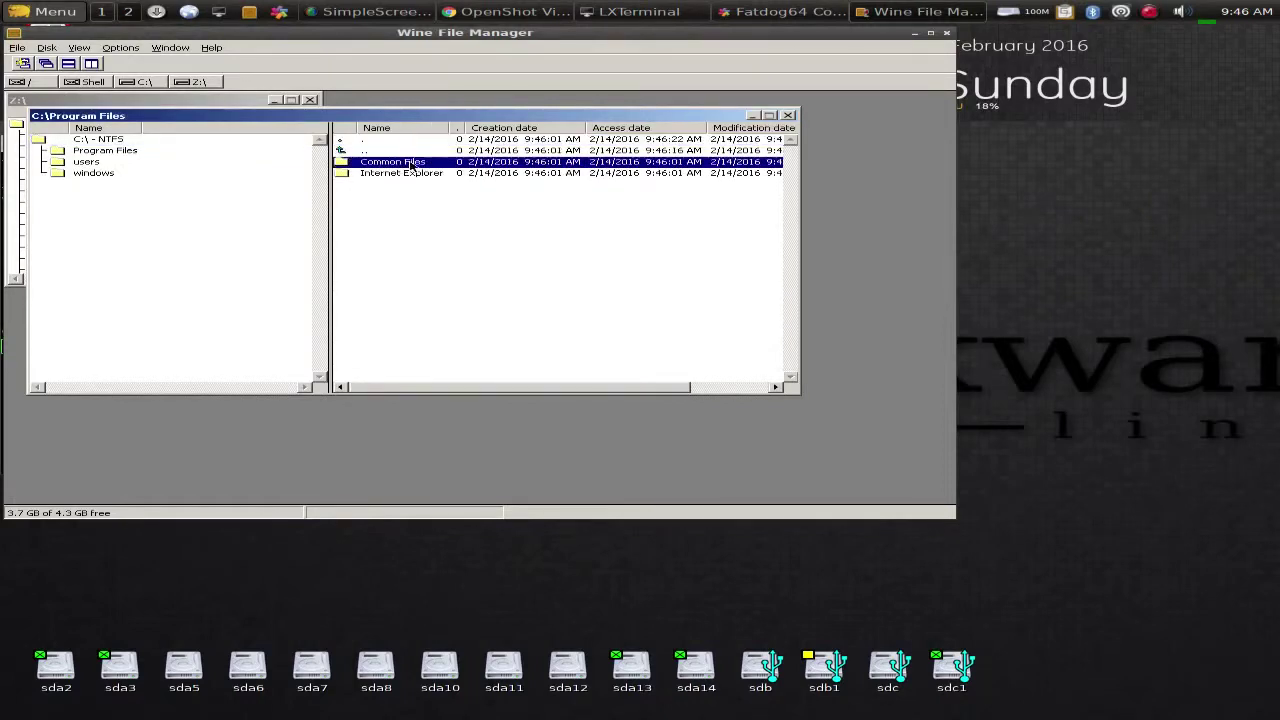
{"action": "left_click", "coordinate": [413, 176]}
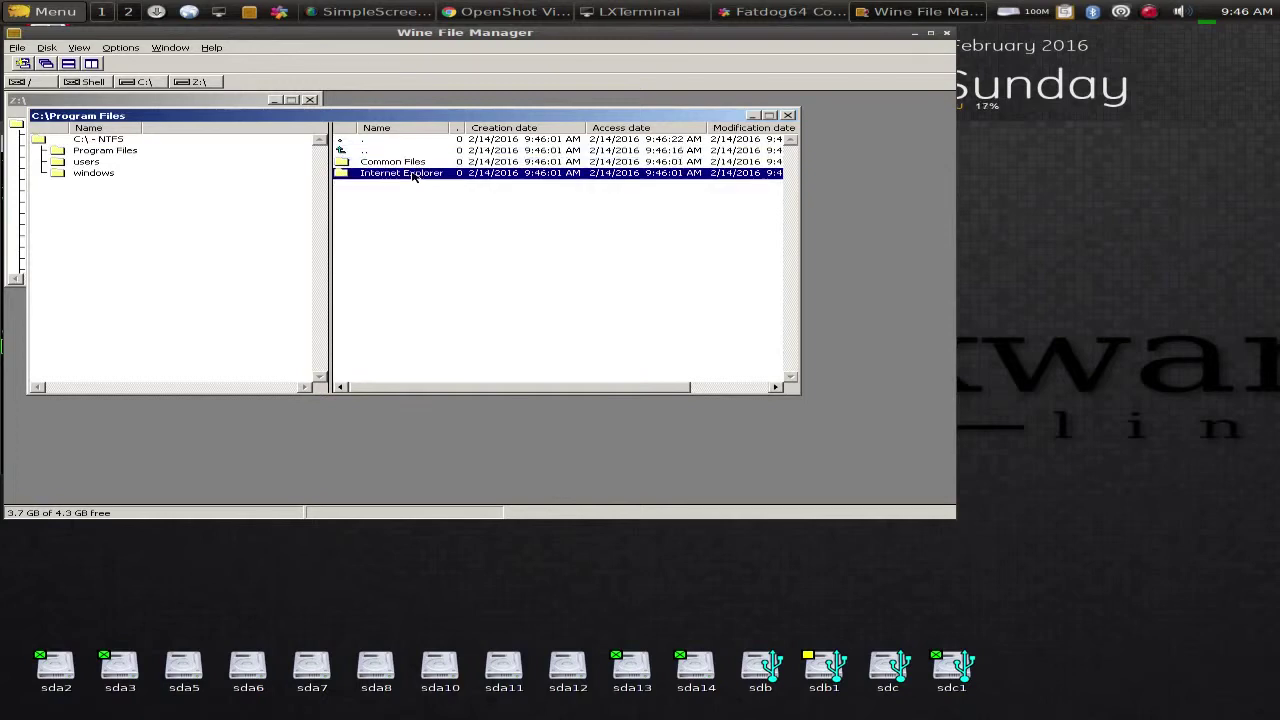
Bring the Z: drive window to the front in Wine File Manager and expand its root folder.
{"action": "left_click", "coordinate": [167, 104]}
{"action": "left_click_drag", "start_coordinate": [167, 104], "coordinate": [329, 160]}
{"action": "left_click_drag", "start_coordinate": [463, 199], "coordinate": [463, 251]}
{"action": "left_click", "coordinate": [226, 250]}
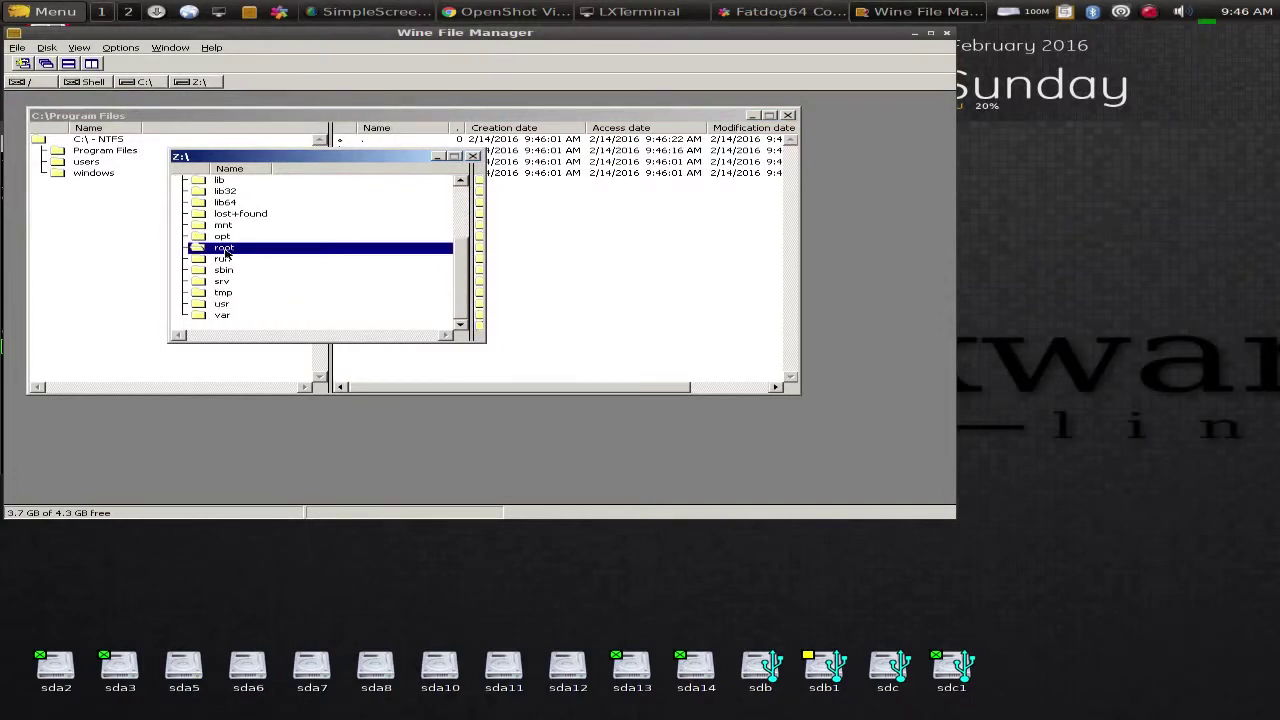
{"action": "double_click", "coordinate": [226, 250]}
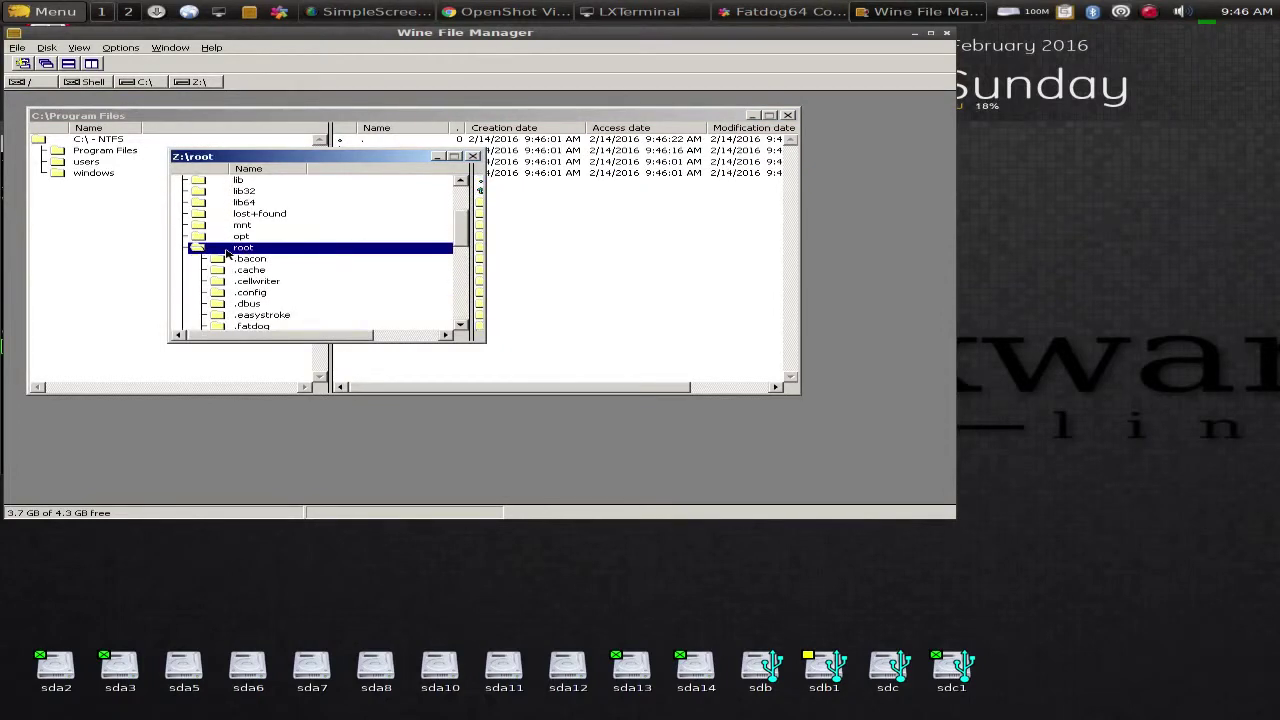
{"action": "scroll", "coordinate": [303, 258], "scroll_direction": "down", "scroll_amount": 8}
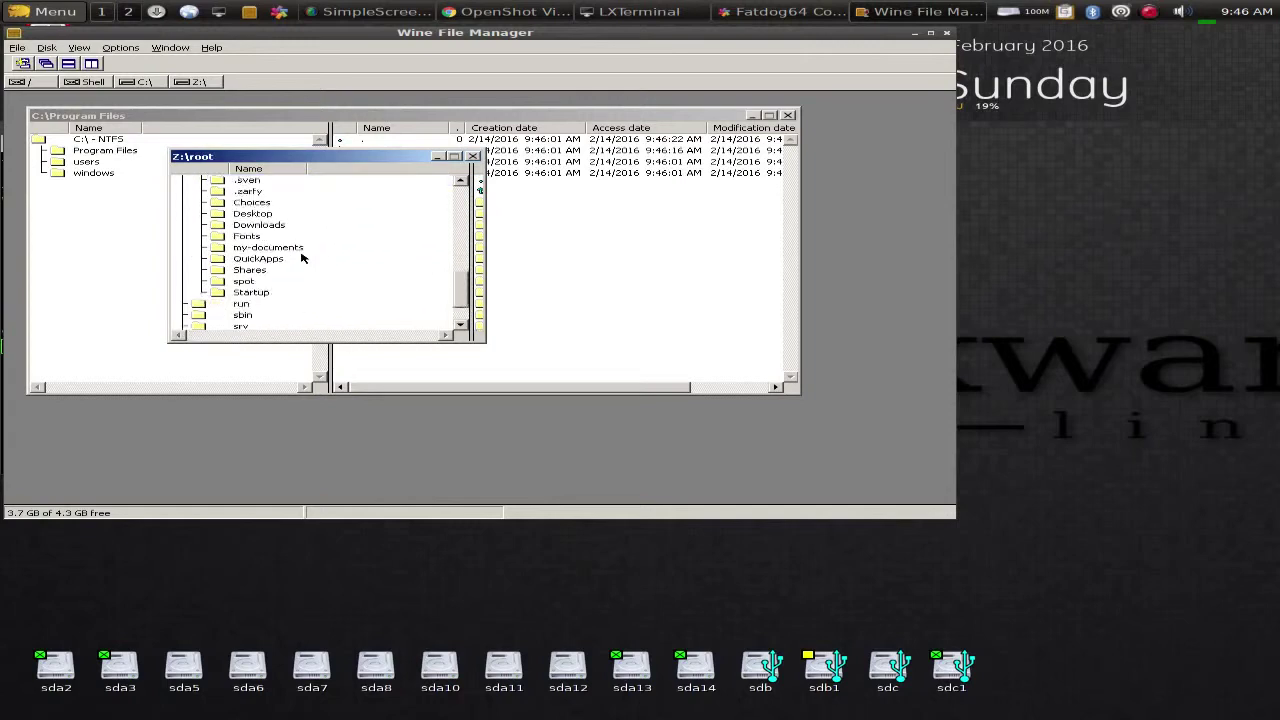
{"action": "scroll", "coordinate": [303, 258], "scroll_direction": "down", "scroll_amount": 1}
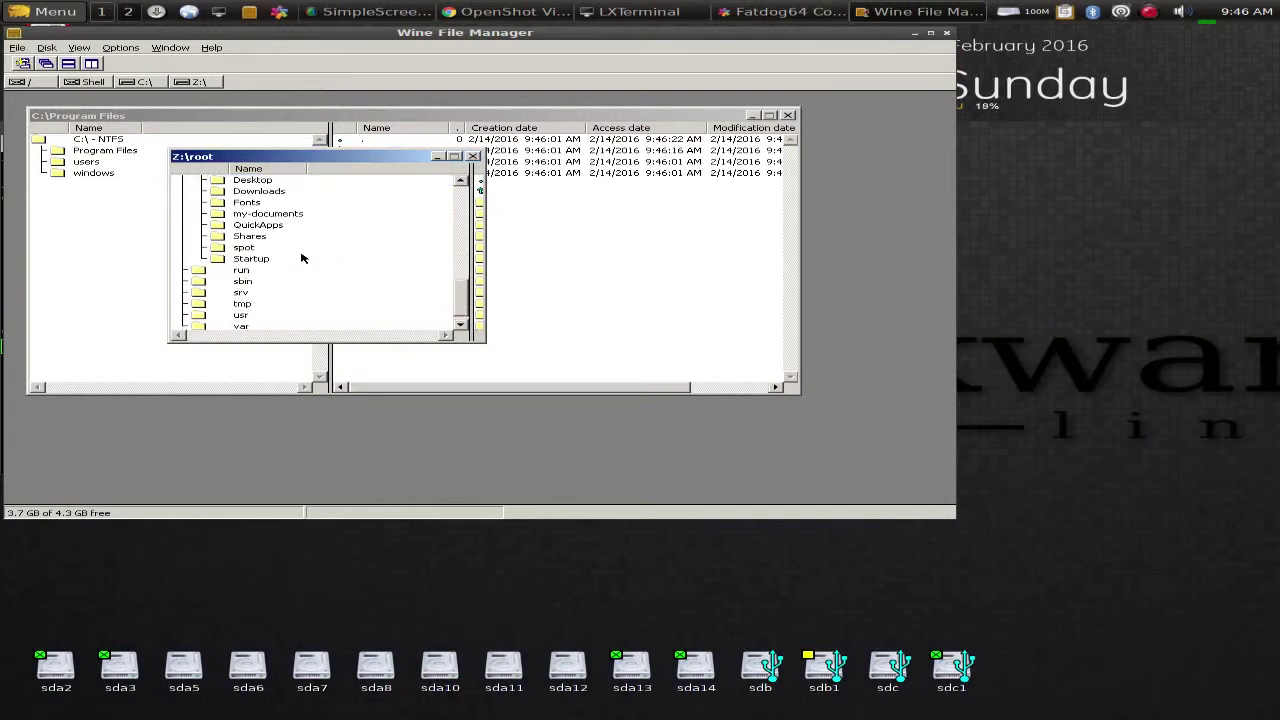
Expand the spot folder inside root on drive Z: and open its Downloads folder.
{"action": "left_click", "coordinate": [242, 250]}
{"action": "double_click", "coordinate": [242, 250]}
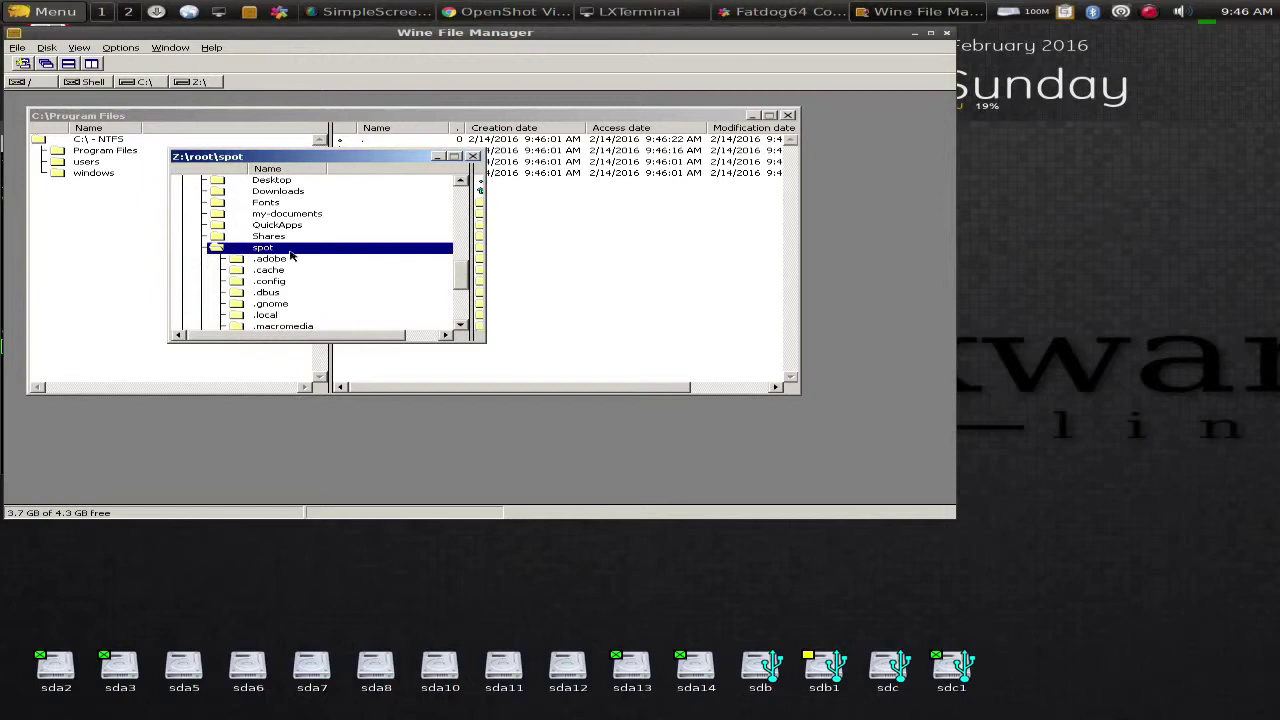
{"action": "scroll", "coordinate": [314, 257], "scroll_direction": "down", "scroll_amount": 2}
{"action": "double_click", "coordinate": [282, 240]}
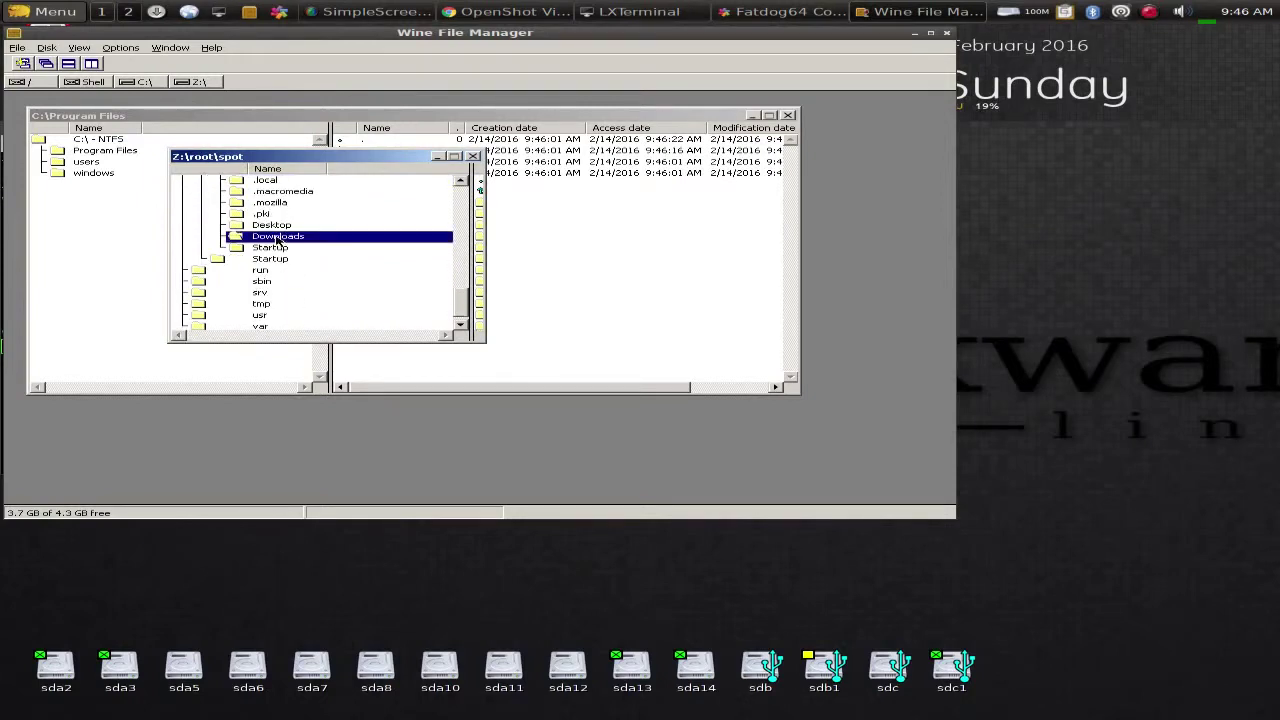
{"action": "scroll", "coordinate": [321, 243], "scroll_direction": "down", "scroll_amount": 1}
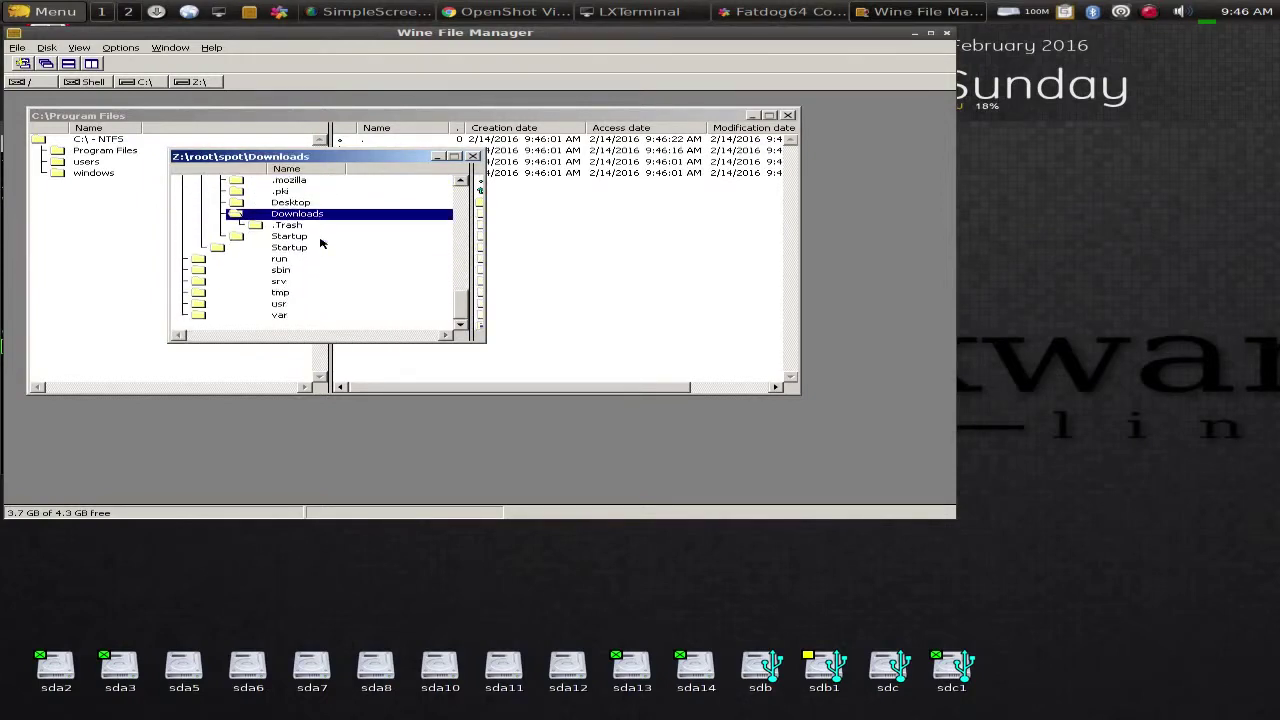
Select the spot folder in the tree and reposition and widen the Z: window to expose its file list.
{"action": "scroll", "coordinate": [321, 243], "scroll_direction": "up", "scroll_amount": 3}
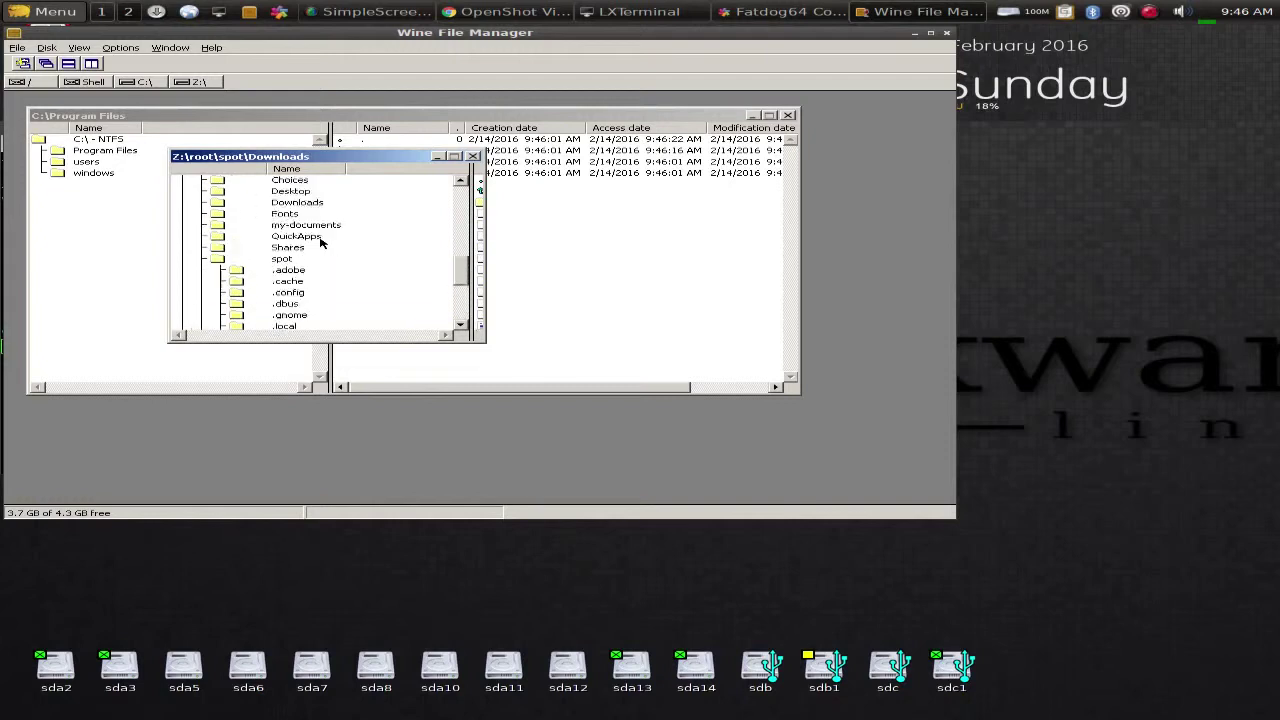
{"action": "scroll", "coordinate": [321, 243], "scroll_direction": "down", "scroll_amount": 1}
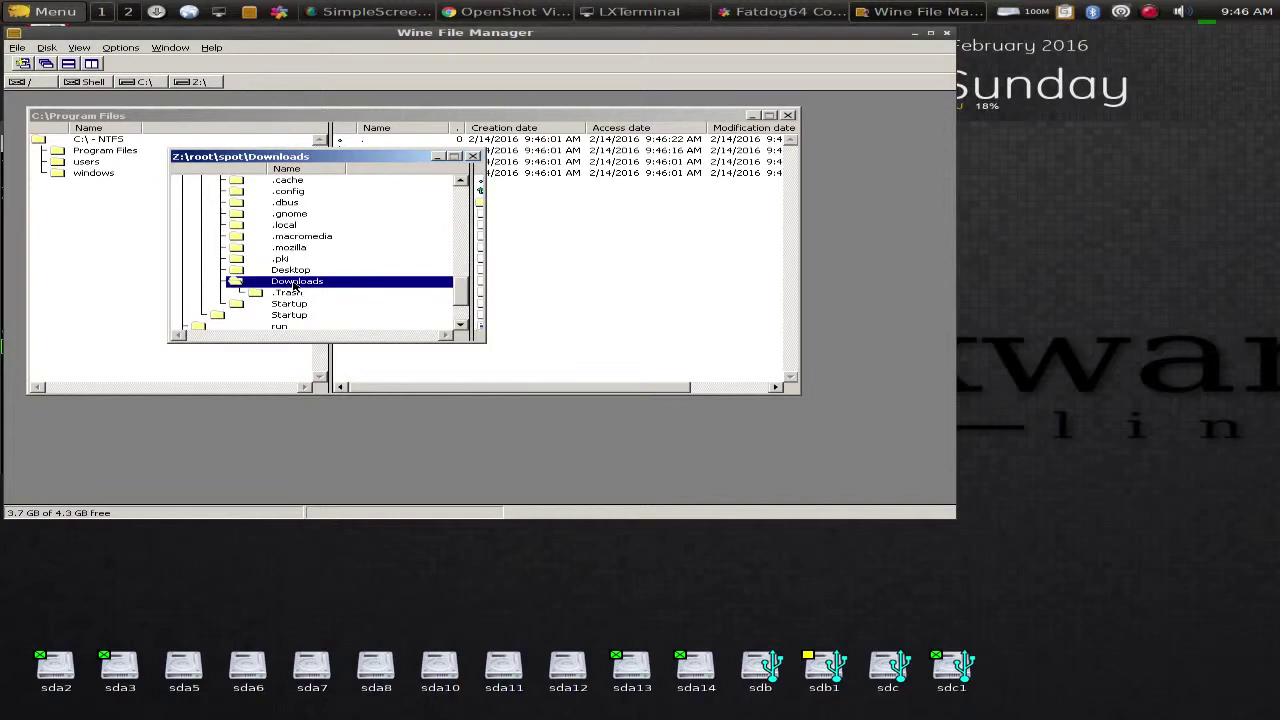
{"action": "scroll", "coordinate": [320, 284], "scroll_direction": "down", "scroll_amount": 1}
{"action": "scroll", "coordinate": [310, 276], "scroll_direction": "up", "scroll_amount": 4}
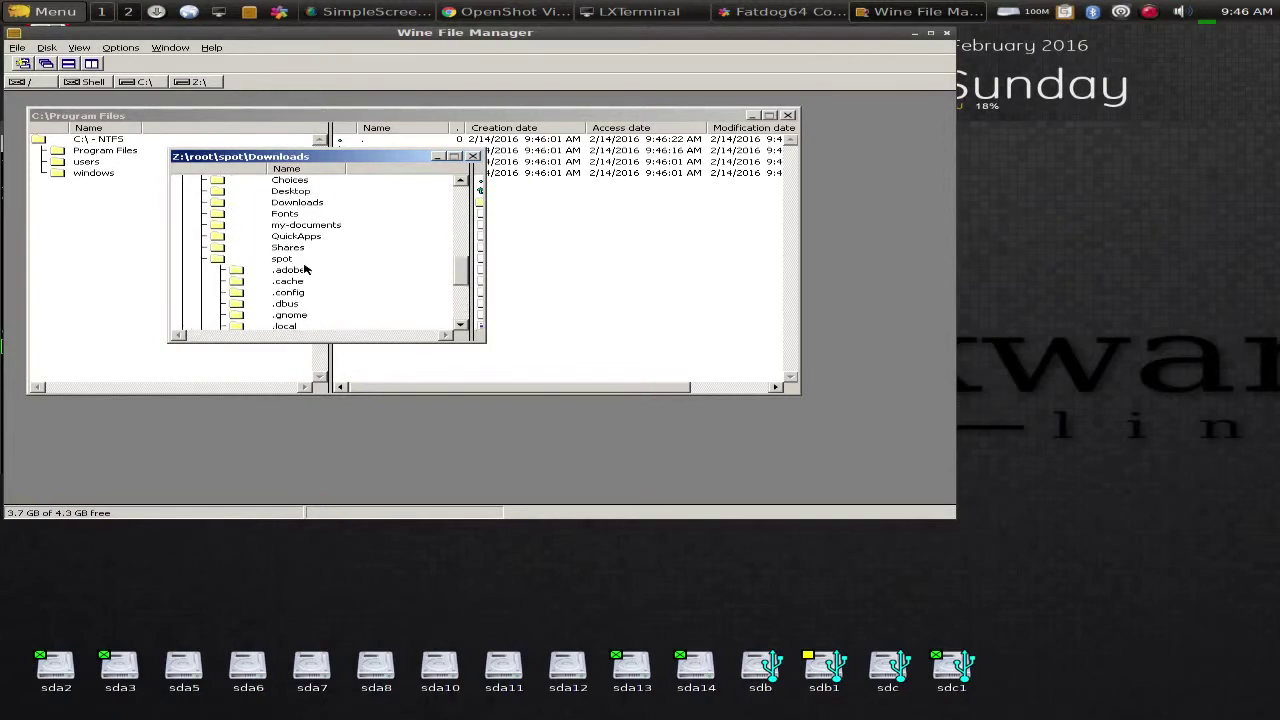
{"action": "left_click", "coordinate": [282, 261]}
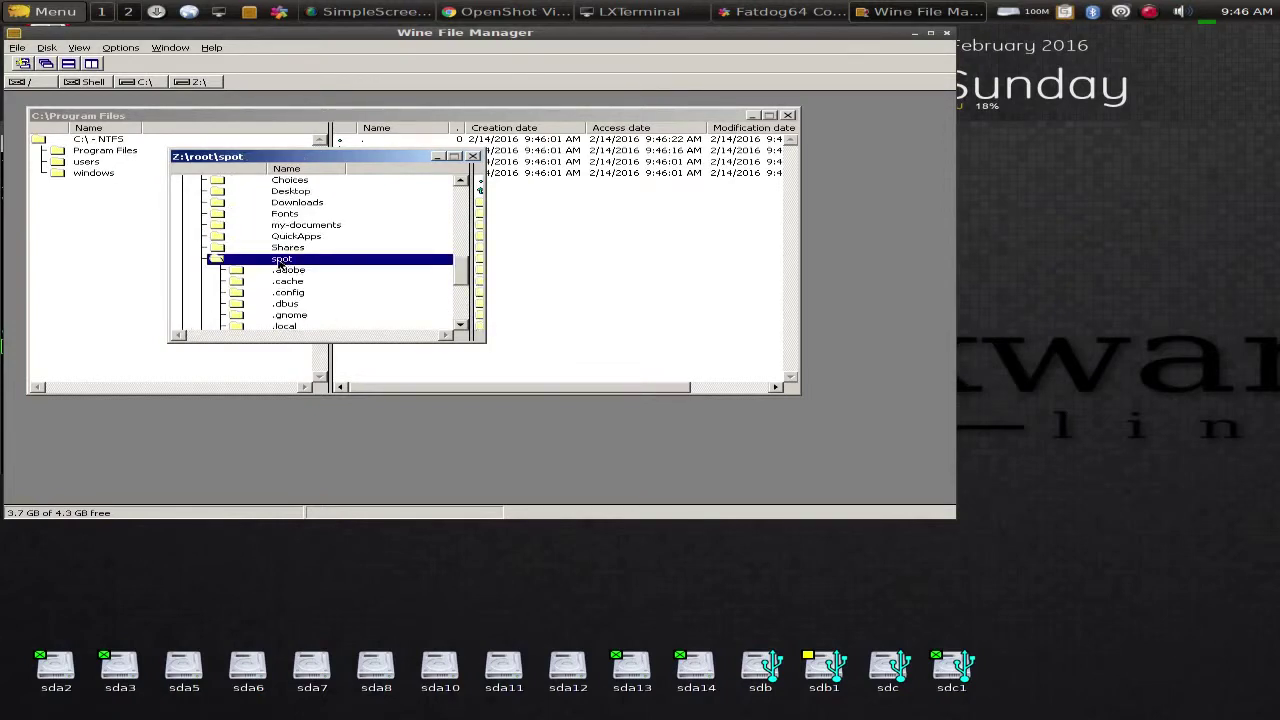
{"action": "left_click_drag", "start_coordinate": [354, 158], "coordinate": [216, 176]}
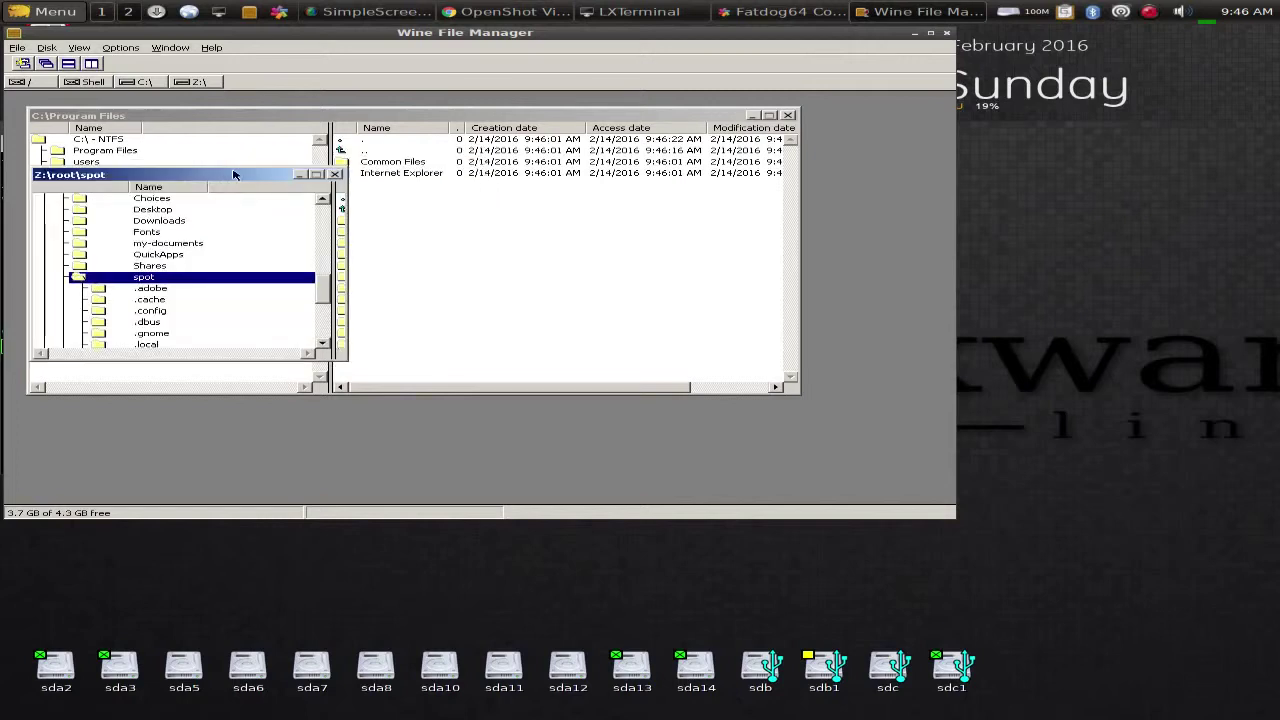
{"action": "left_click_drag", "start_coordinate": [346, 207], "coordinate": [623, 227]}
Try to open the Downloads folder from the file list of Z:\root\spot.
{"action": "scroll", "coordinate": [580, 238], "scroll_direction": "down", "scroll_amount": 3}
{"action": "scroll", "coordinate": [578, 238], "scroll_direction": "up", "scroll_amount": 1}
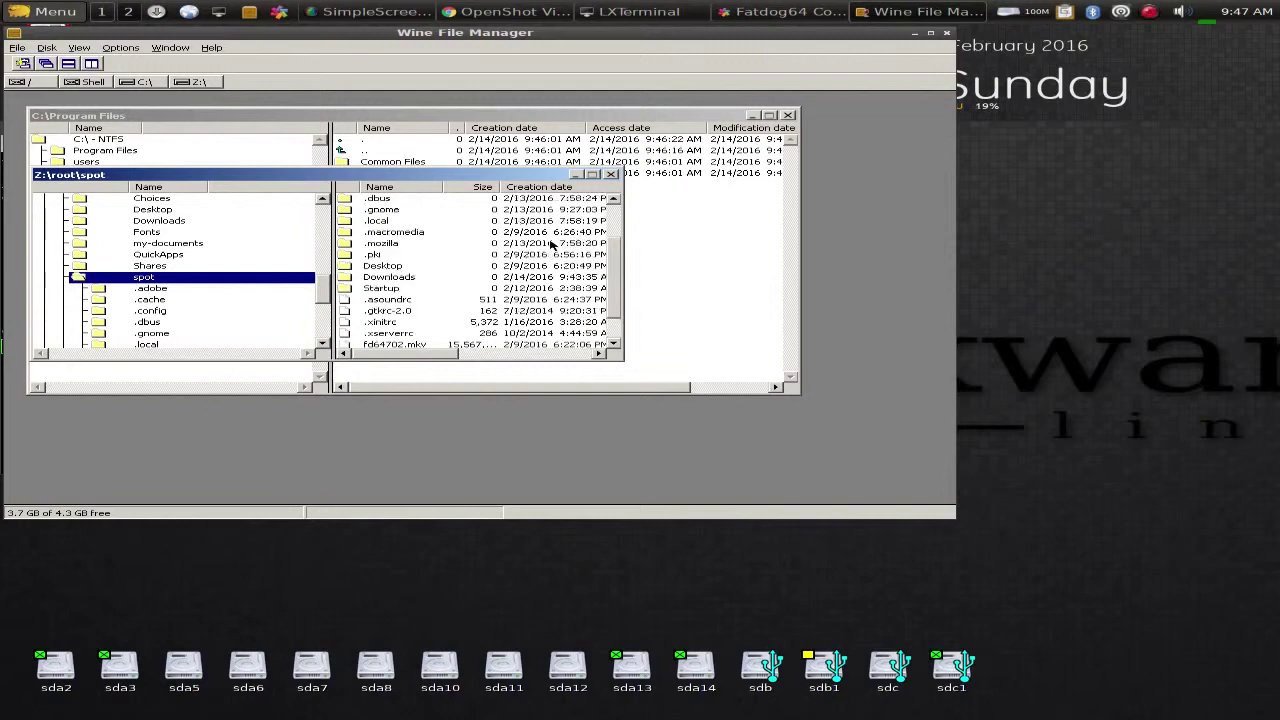
{"action": "double_click", "coordinate": [405, 280]}
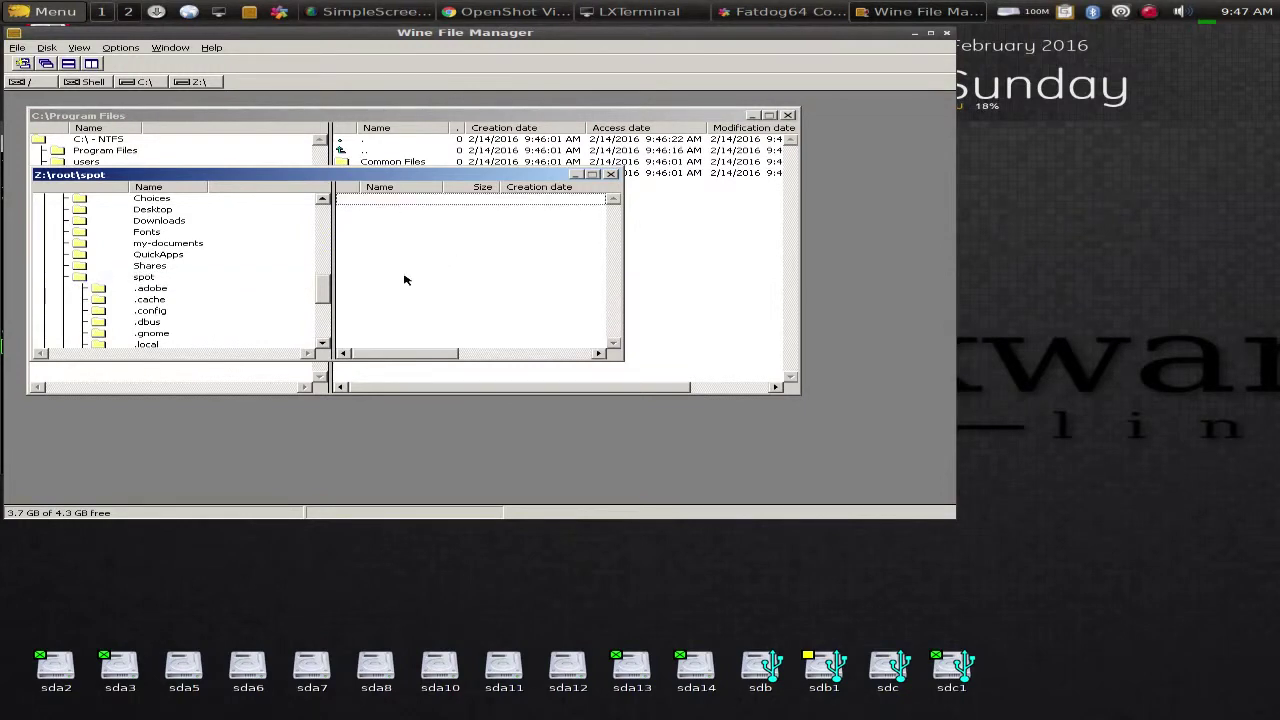
{"action": "left_click_drag", "start_coordinate": [443, 354], "coordinate": [373, 367]}
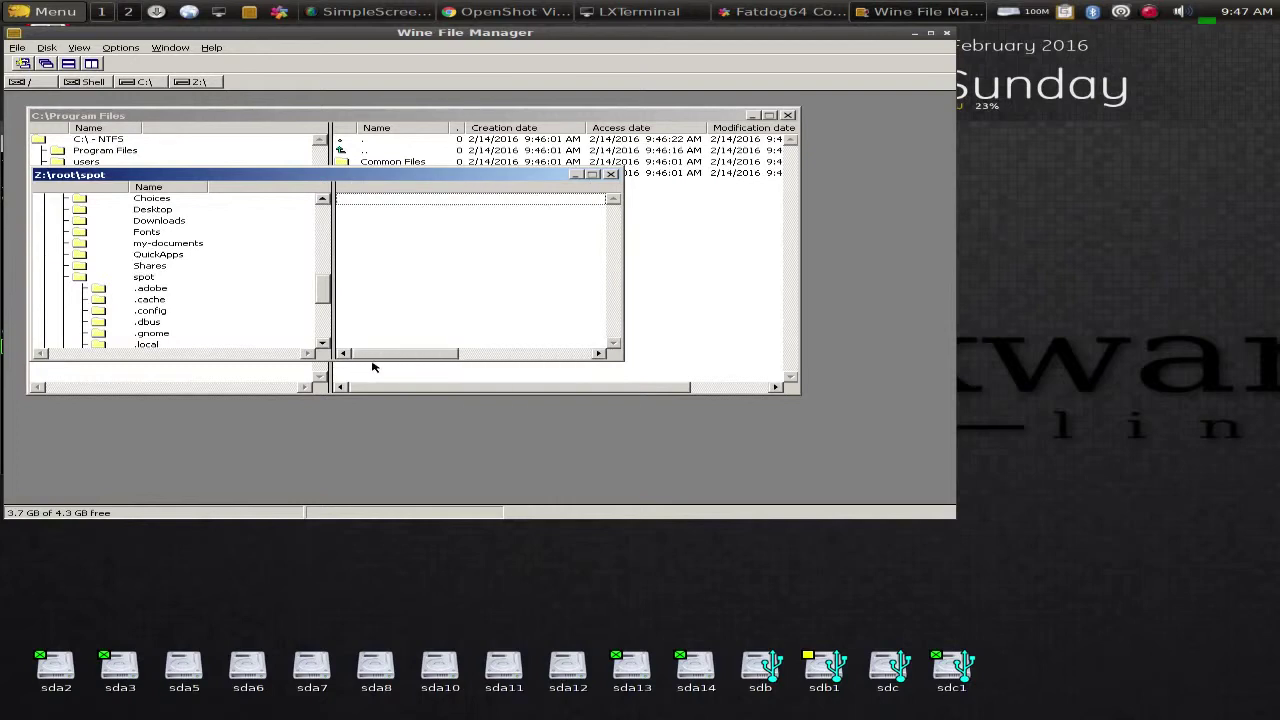
Check for the OpenShot installer in ~/spot/Downloads using the desktop's own file manager, then close that window.
{"action": "left_click", "coordinate": [249, 12]}
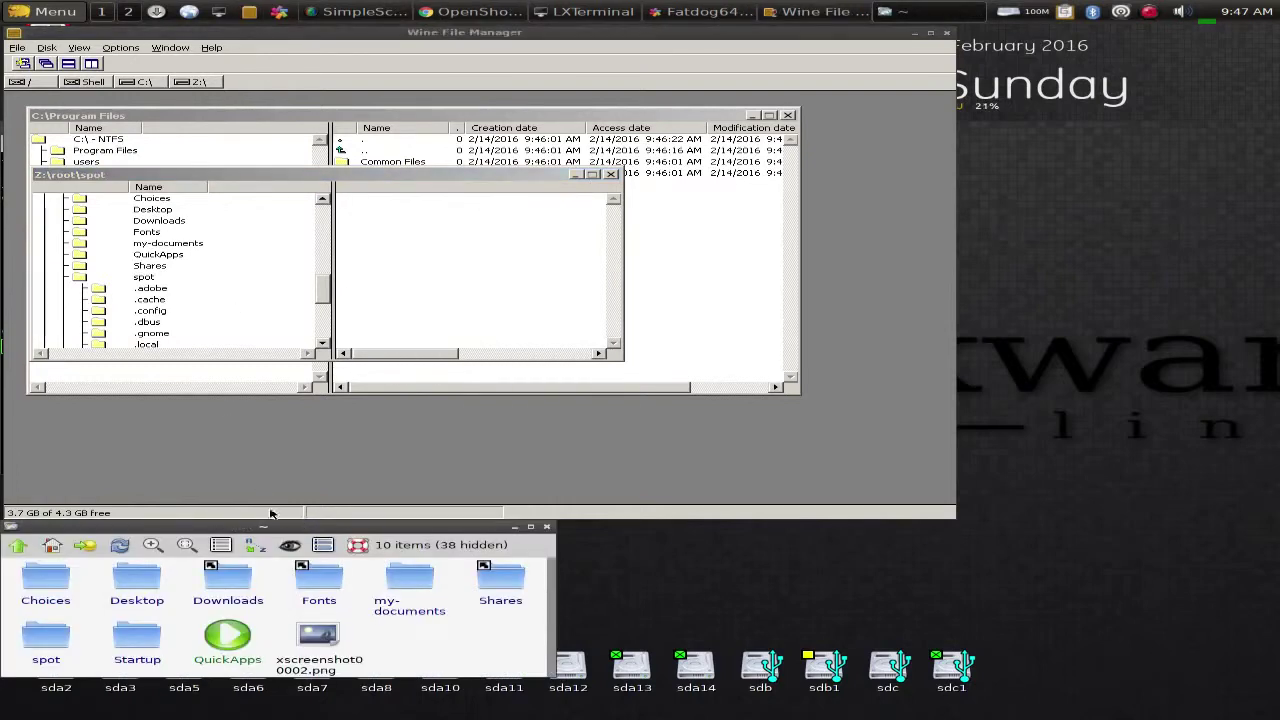
{"action": "left_click_drag", "start_coordinate": [288, 527], "coordinate": [430, 333]}
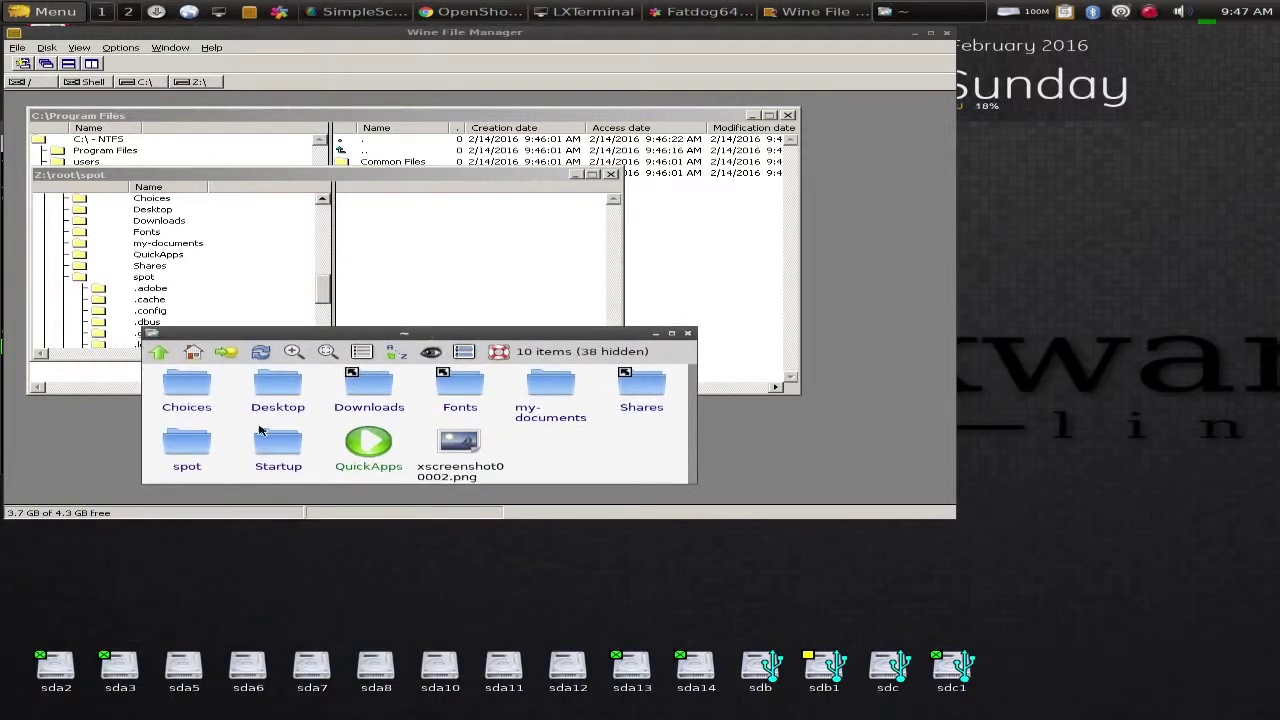
{"action": "left_click", "coordinate": [207, 446]}
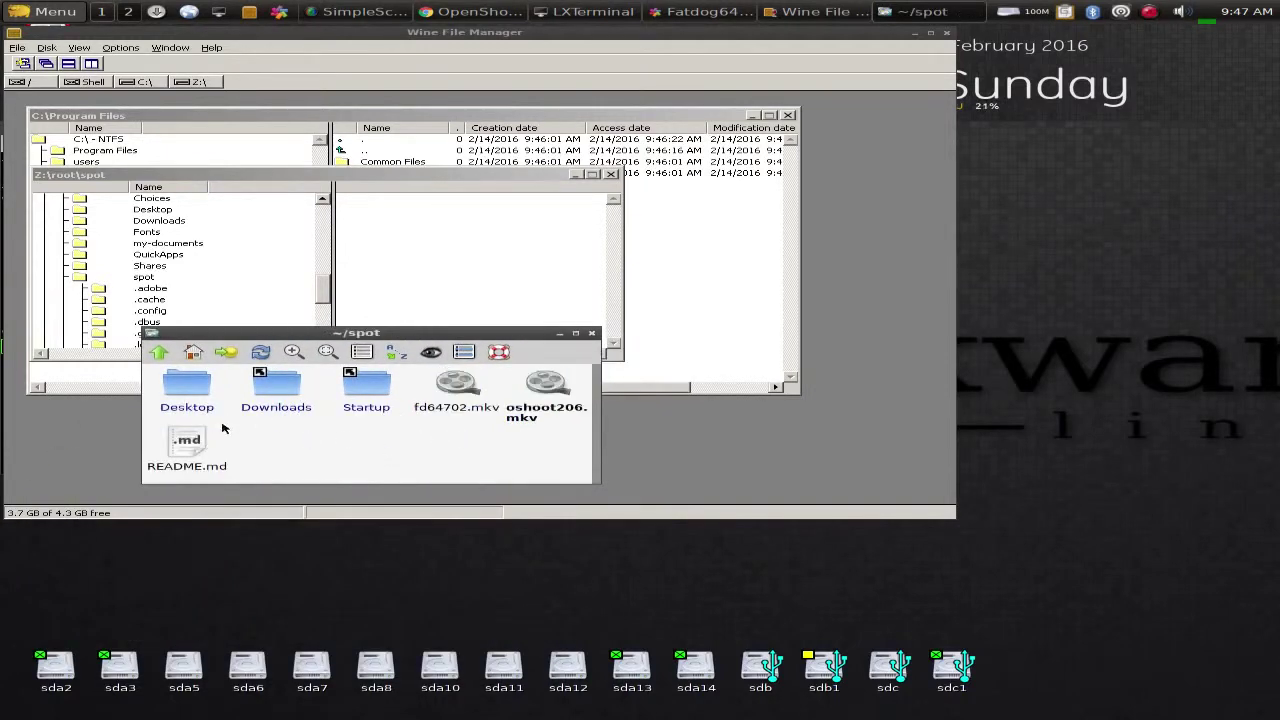
{"action": "left_click", "coordinate": [286, 392]}
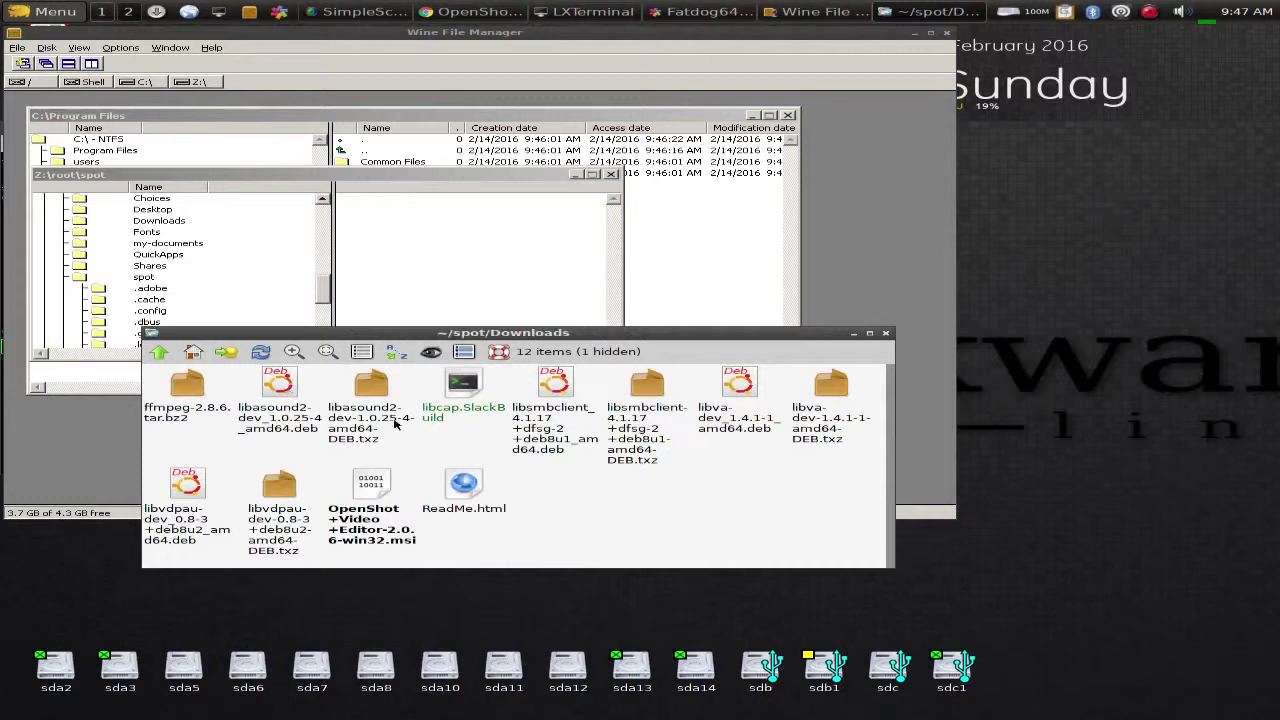
{"action": "left_click", "coordinate": [885, 333]}
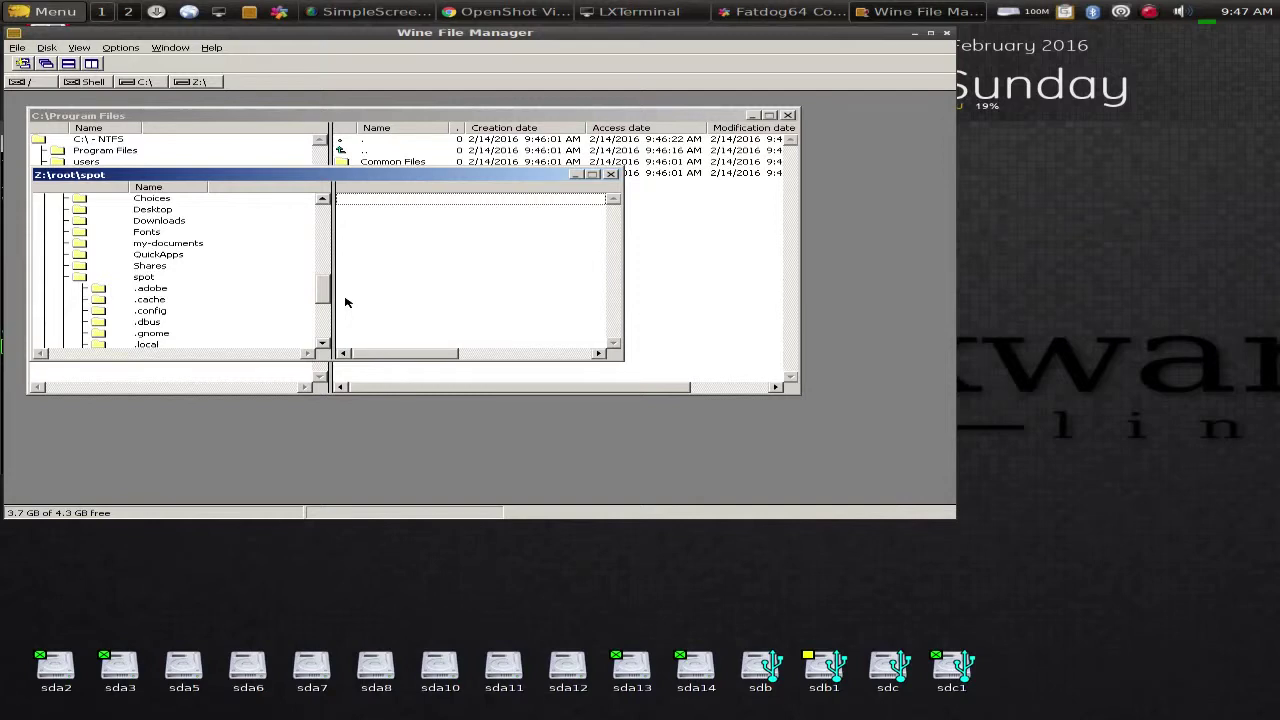
Open Z:\root\spot\Downloads in Wine File Manager and launch the OpenShot+Video+Editor-2.0.6-win32.msi installer.
{"action": "left_click_drag", "start_coordinate": [325, 292], "coordinate": [325, 318]}
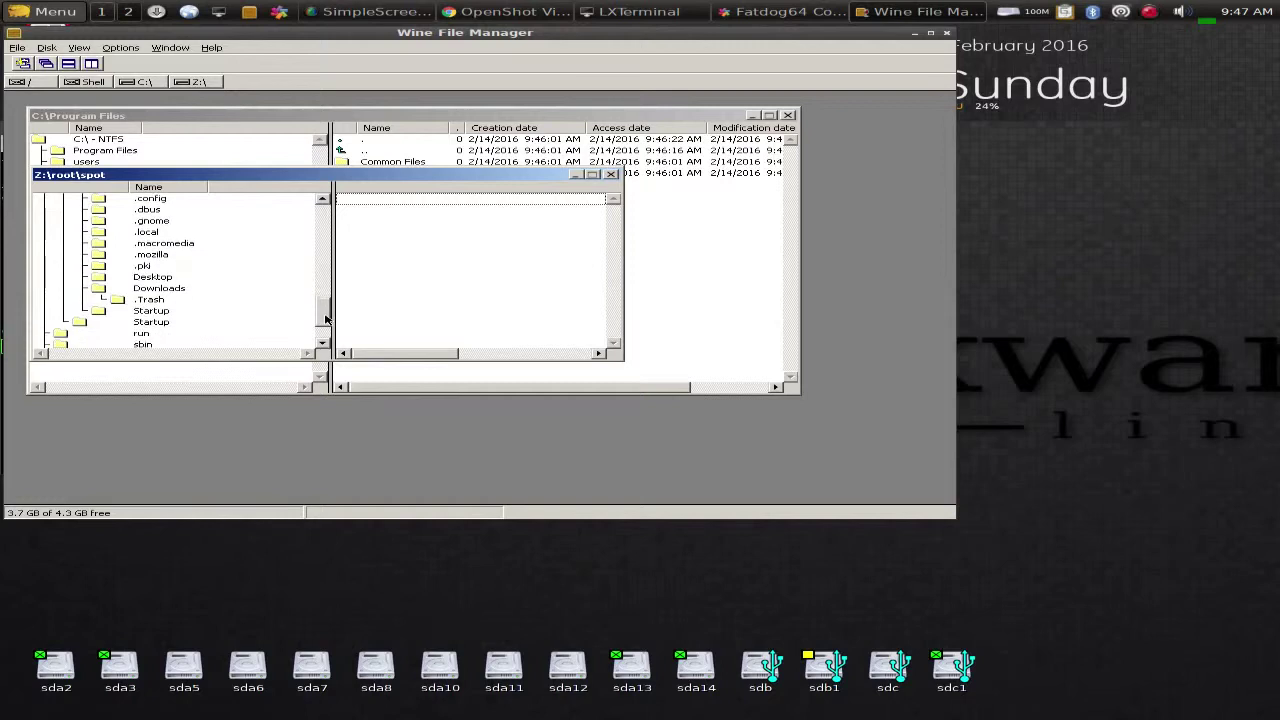
{"action": "double_click", "coordinate": [177, 291]}
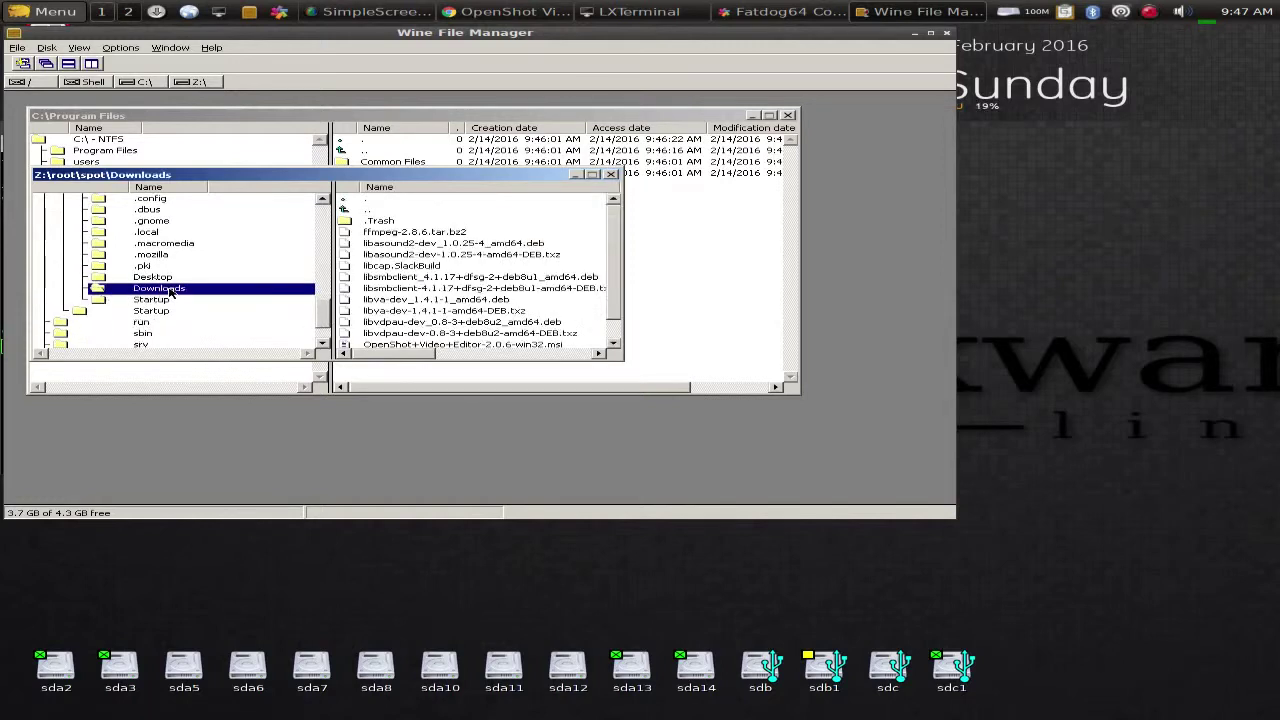
{"action": "scroll", "coordinate": [502, 280], "scroll_direction": "down", "scroll_amount": 1}
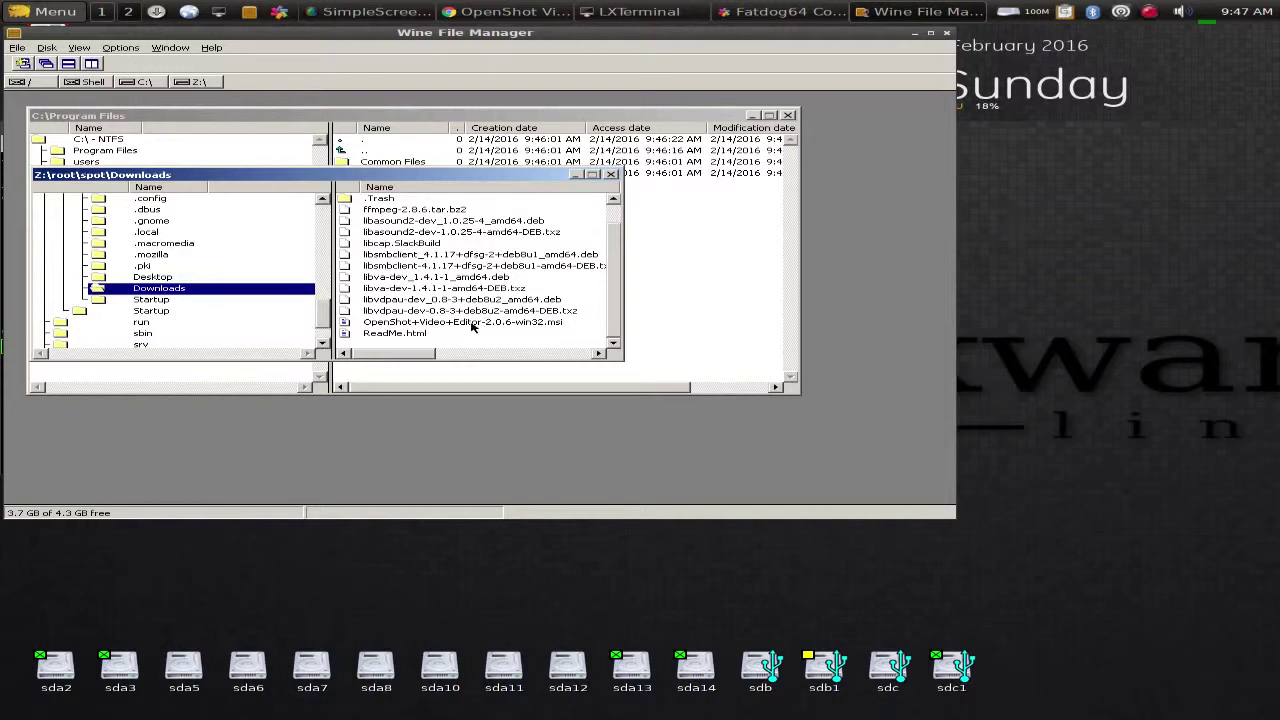
{"action": "left_click", "coordinate": [461, 325]}
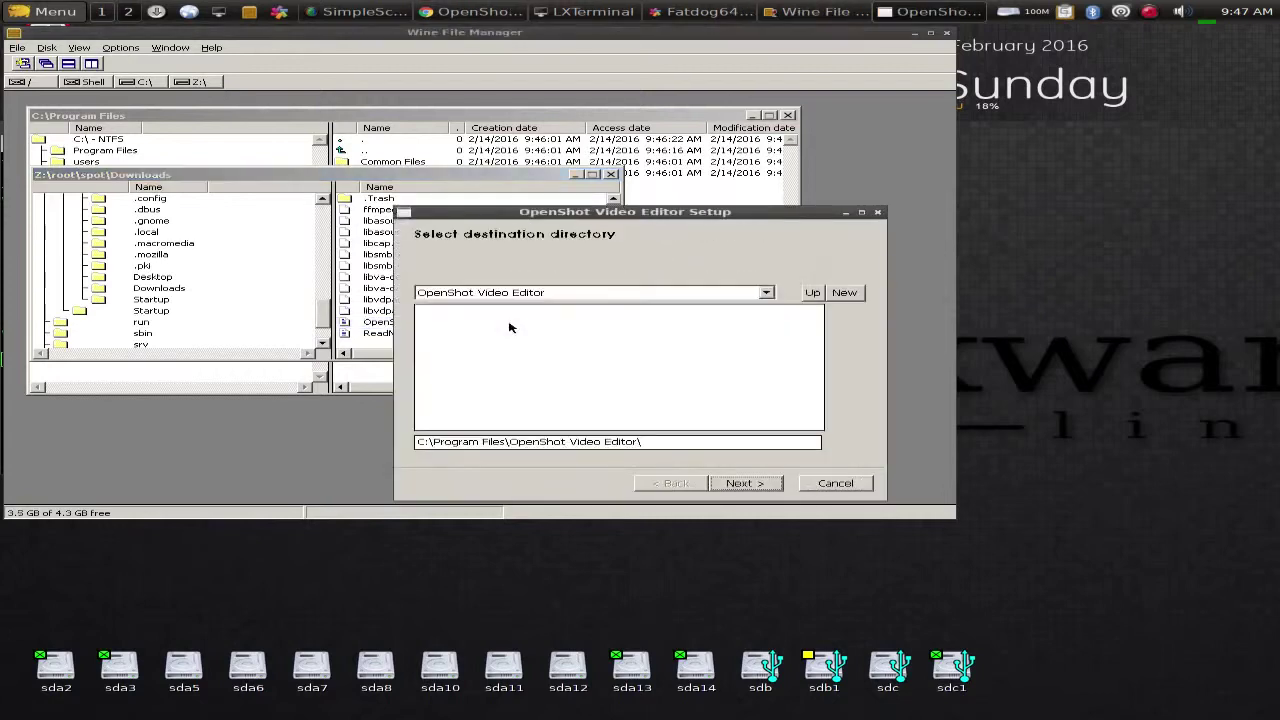
Install OpenShot Video Editor to C:\Program Files\OpenShot Video Editor\ and finish the setup wizard.
{"action": "left_click_drag", "start_coordinate": [555, 207], "coordinate": [388, 148]}
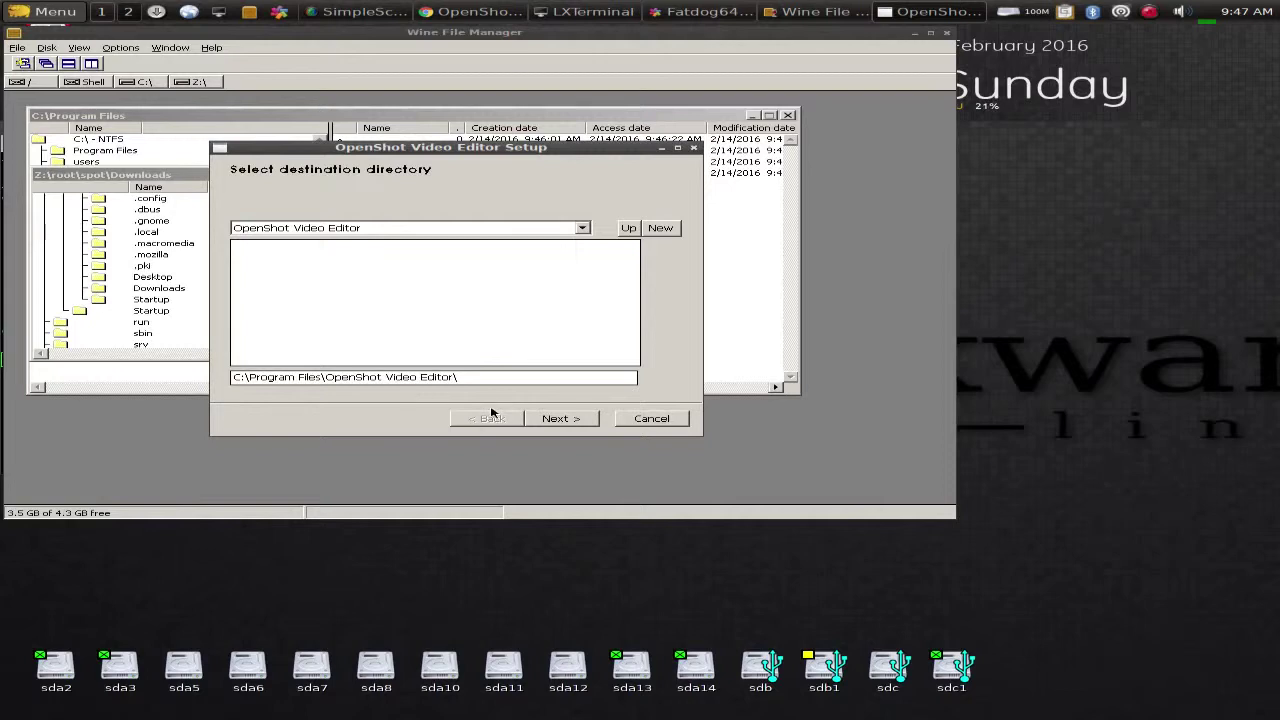
{"action": "left_click", "coordinate": [549, 419]}
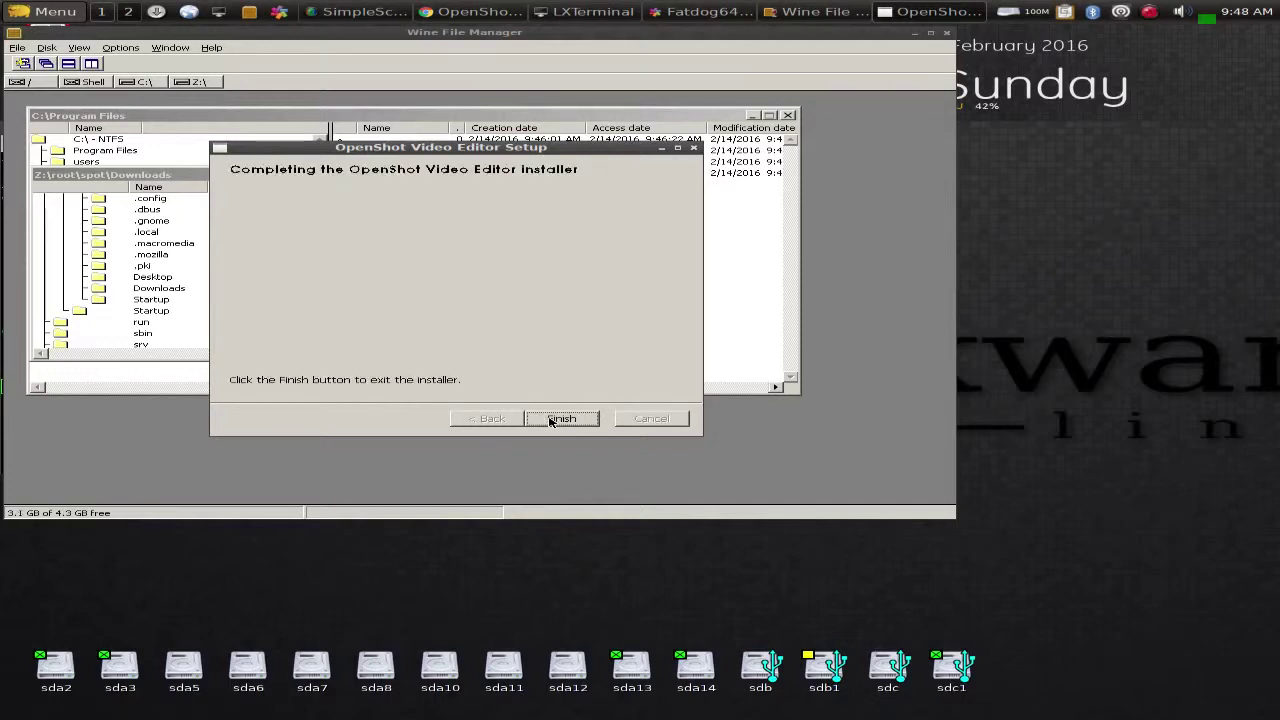
{"action": "left_click", "coordinate": [549, 420]}
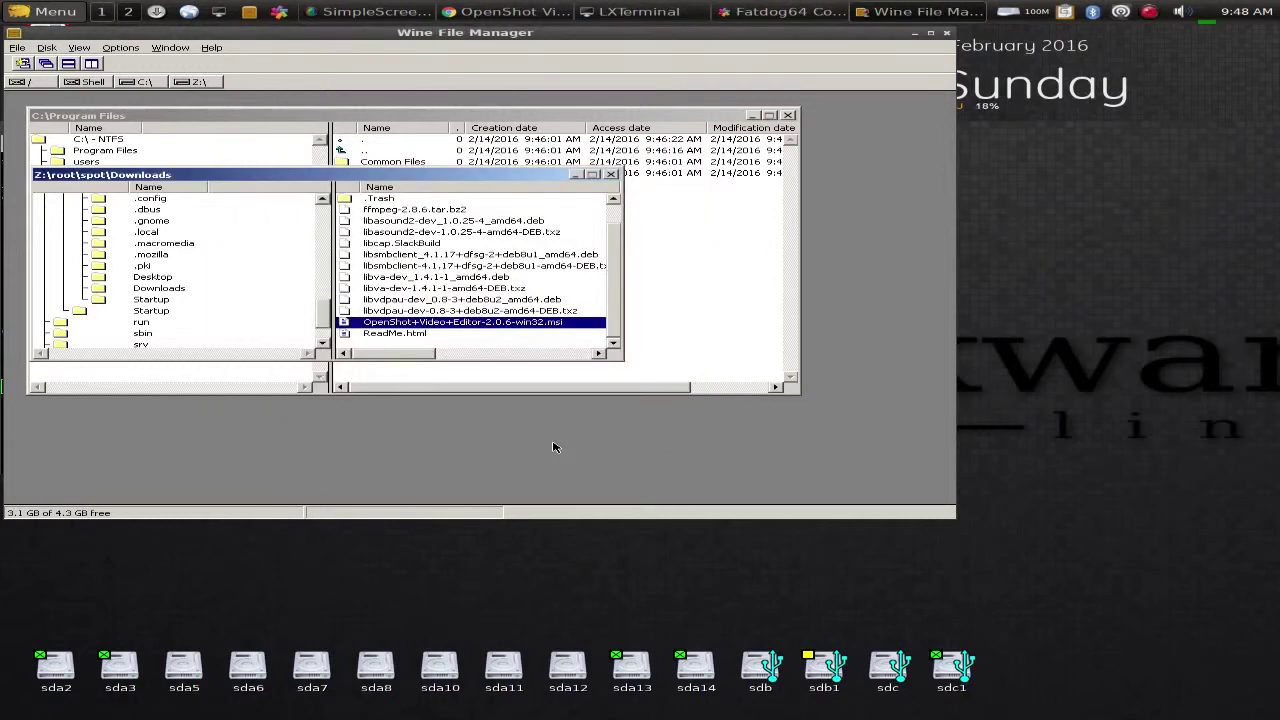
Go up to the root of drive C: and reopen Program Files to look for the OpenShot folder.
{"action": "left_click", "coordinate": [701, 265]}
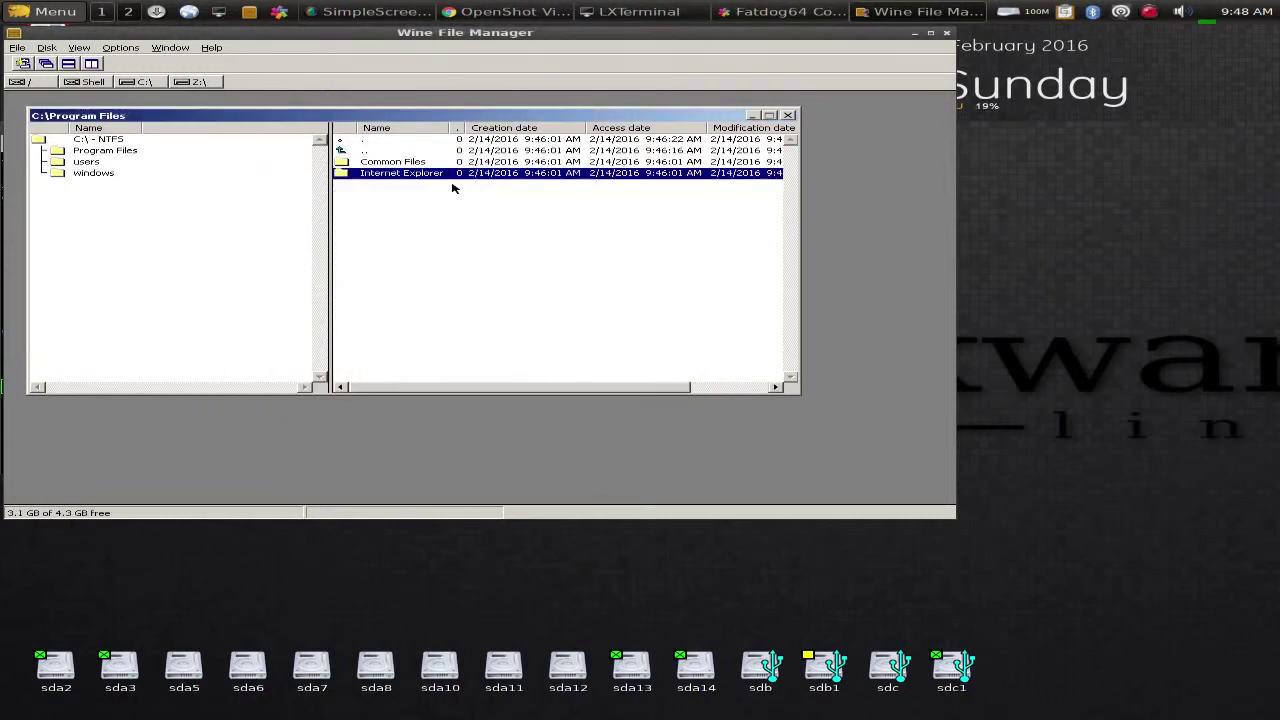
{"action": "double_click", "coordinate": [370, 152]}
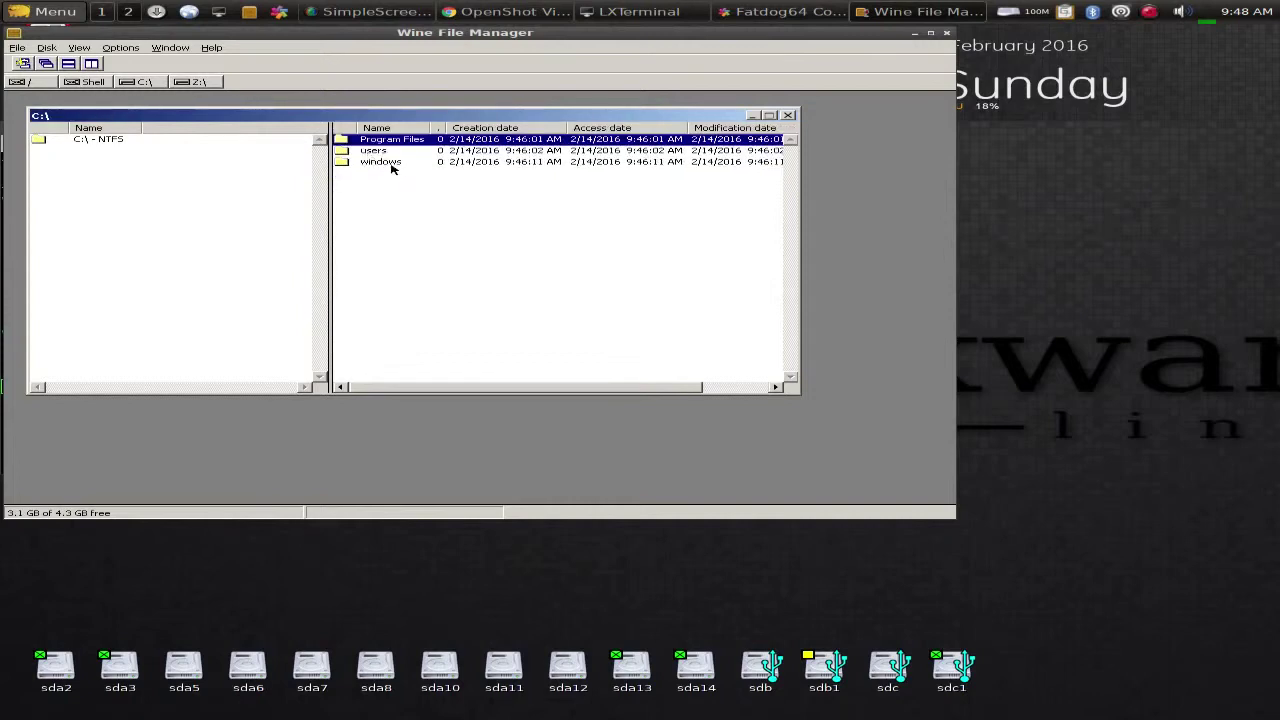
{"action": "double_click", "coordinate": [395, 141]}
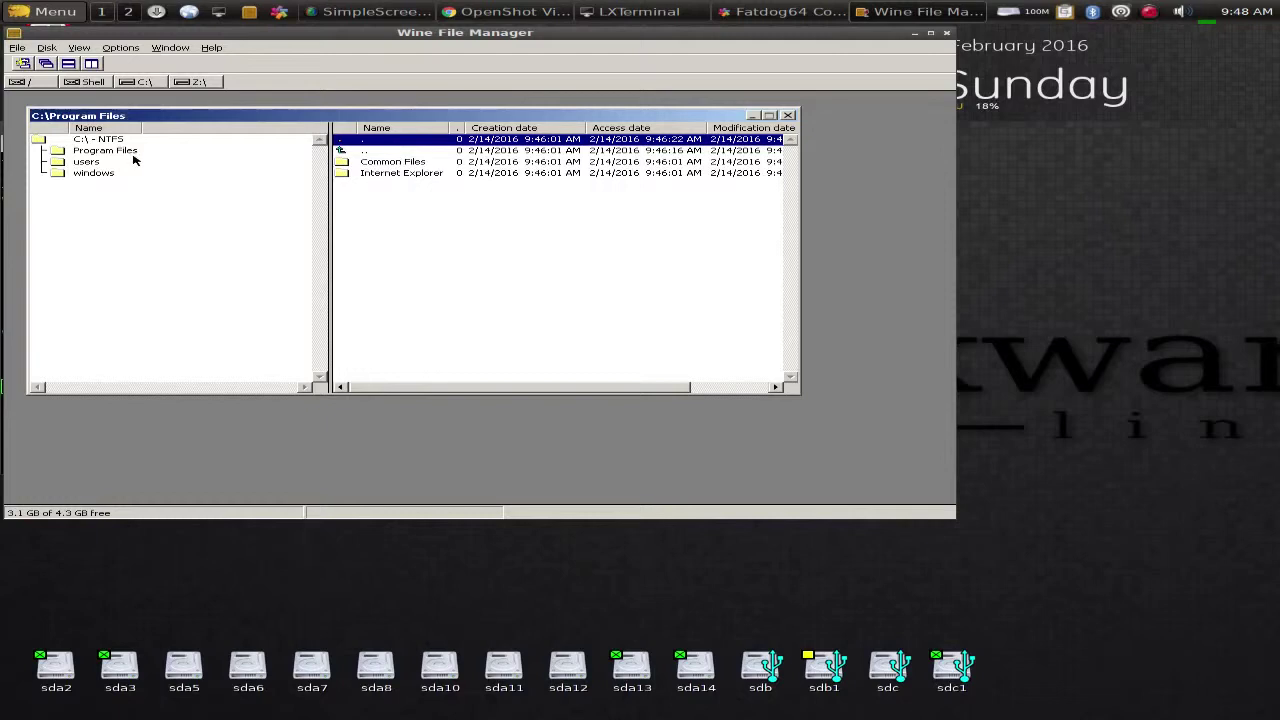
Rearrange the two drive windows, recheck Program Files for OpenShot, and return to the root of drive C:.
{"action": "left_click_drag", "start_coordinate": [129, 117], "coordinate": [324, 139]}
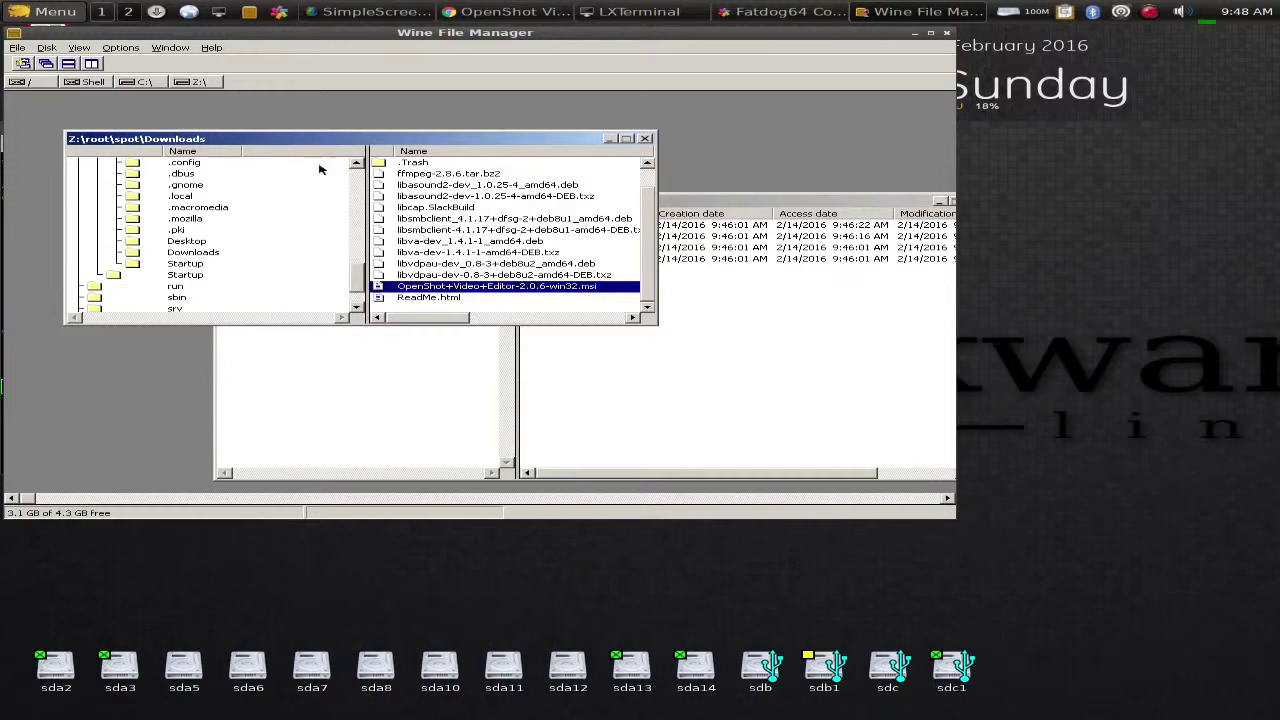
{"action": "left_click", "coordinate": [141, 84]}
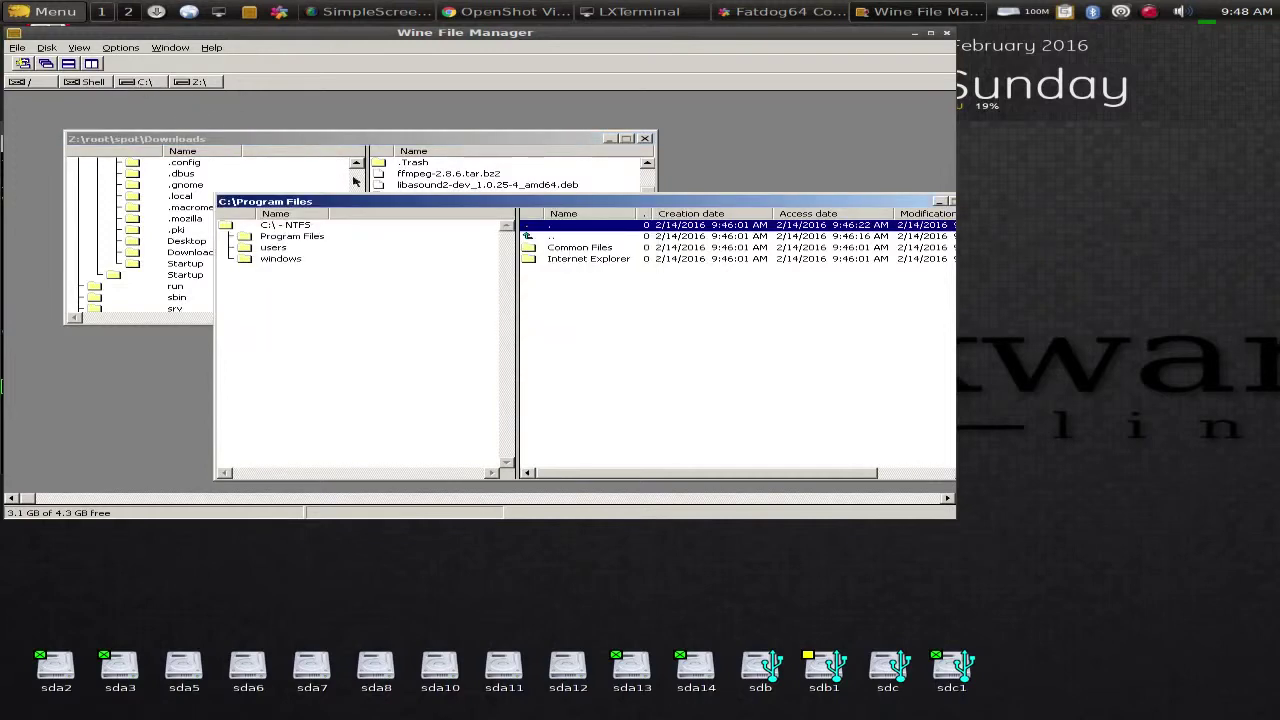
{"action": "left_click_drag", "start_coordinate": [467, 206], "coordinate": [335, 151]}
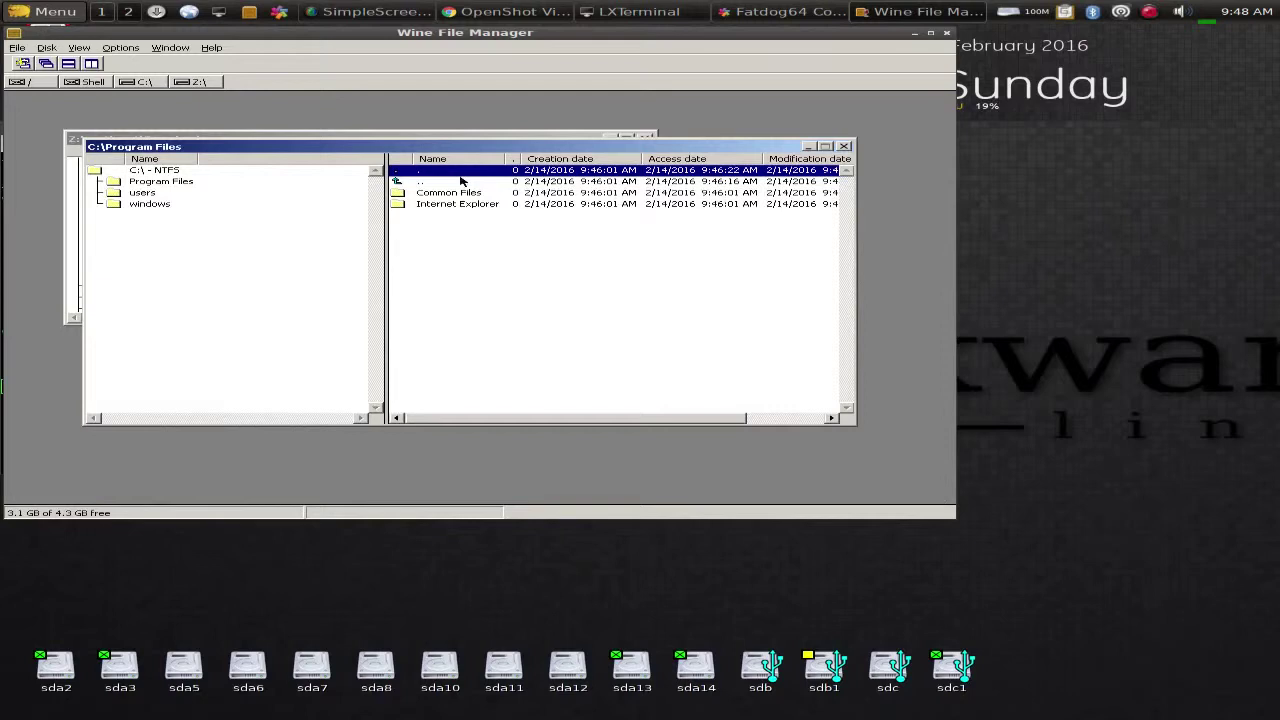
{"action": "left_click", "coordinate": [425, 183]}
{"action": "left_click", "coordinate": [172, 184]}
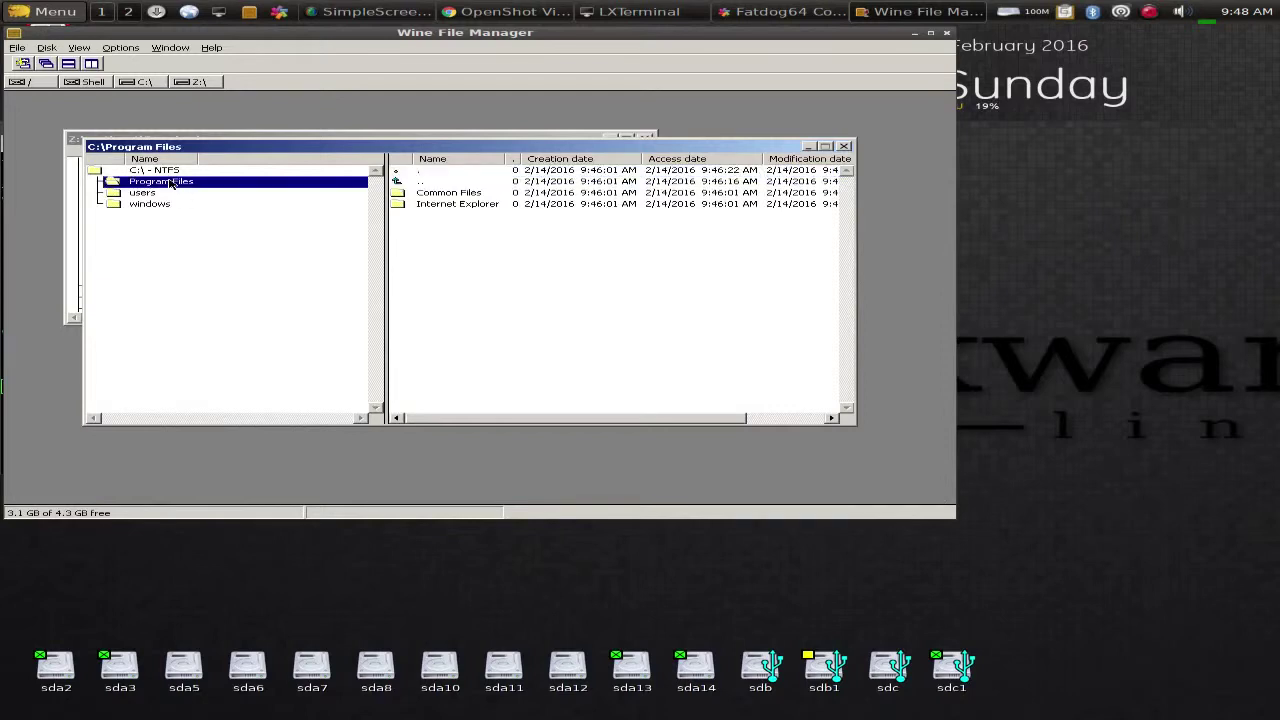
{"action": "double_click", "coordinate": [422, 182]}
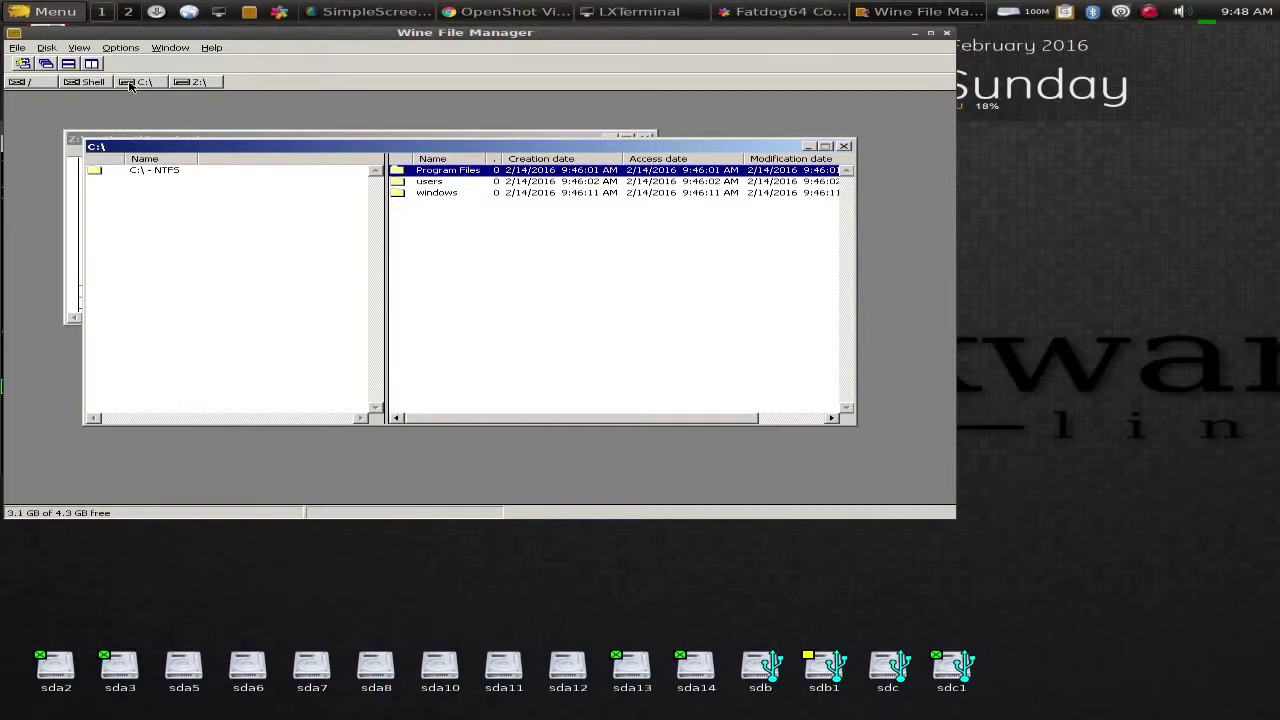
Check the root drive and C:\Program Files, including Common Files\System, for the OpenShot installation.
{"action": "left_click", "coordinate": [40, 85]}
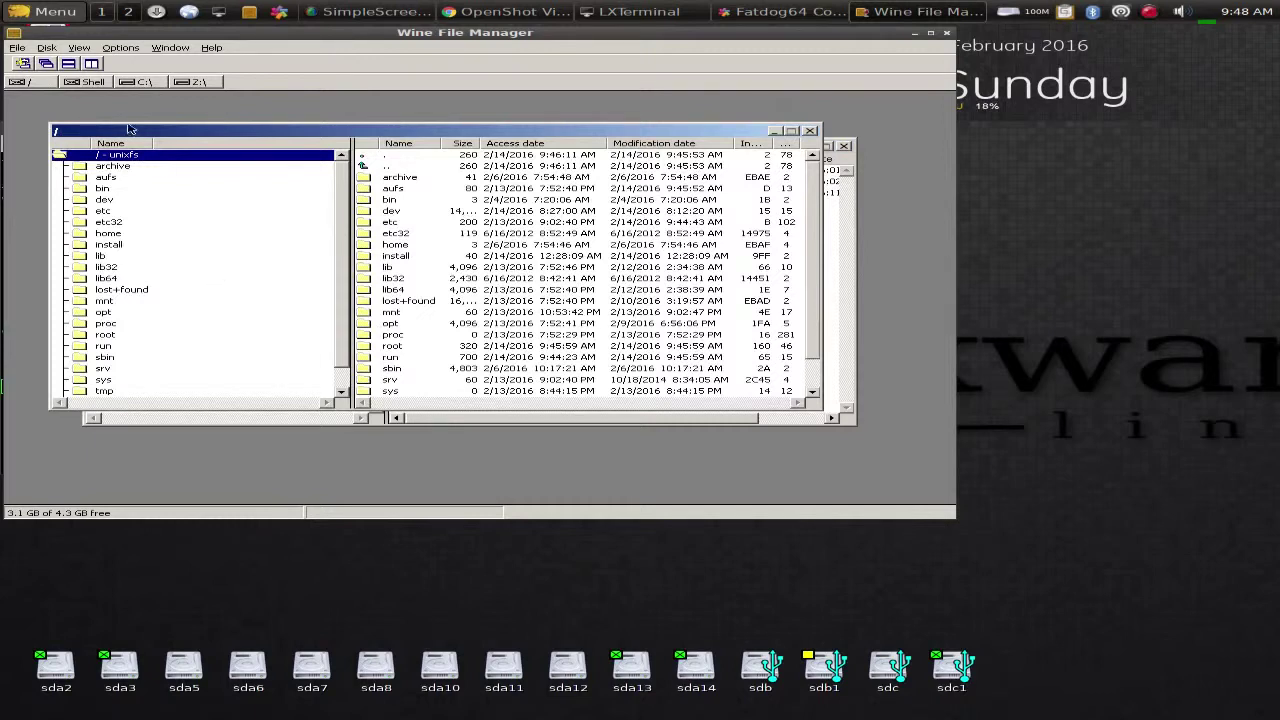
{"action": "left_click", "coordinate": [150, 82]}
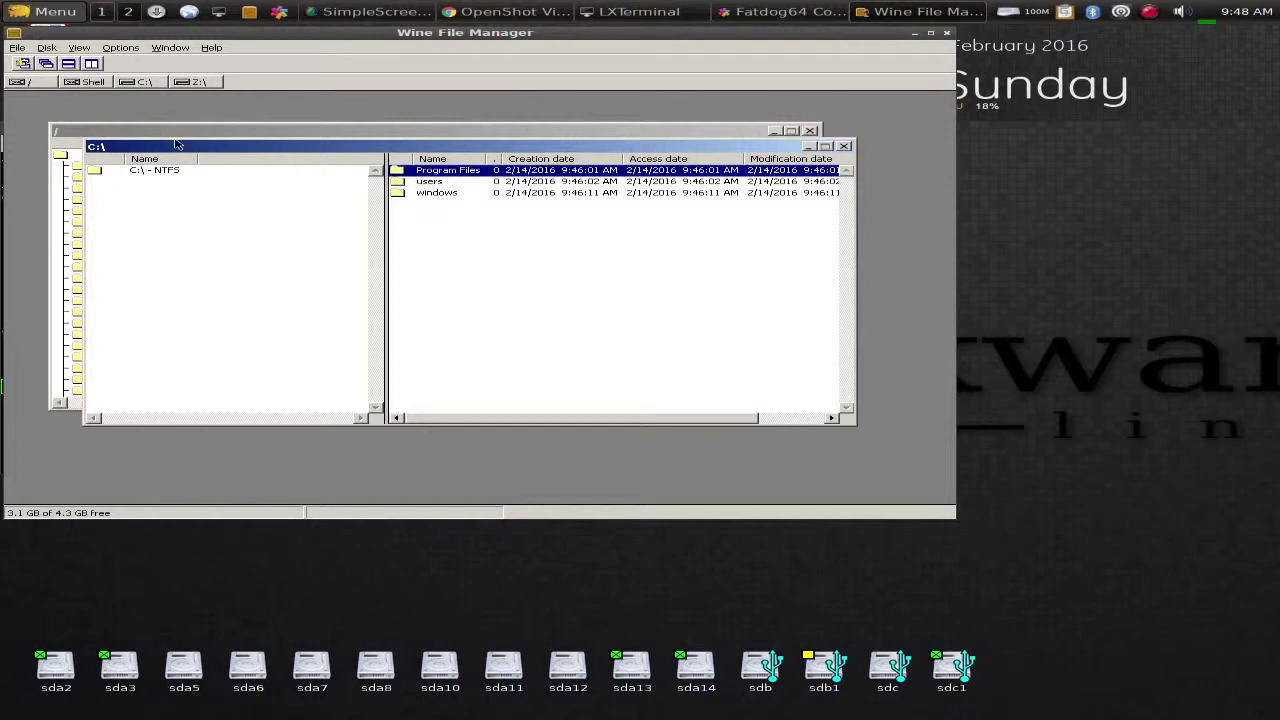
{"action": "double_click", "coordinate": [440, 175]}
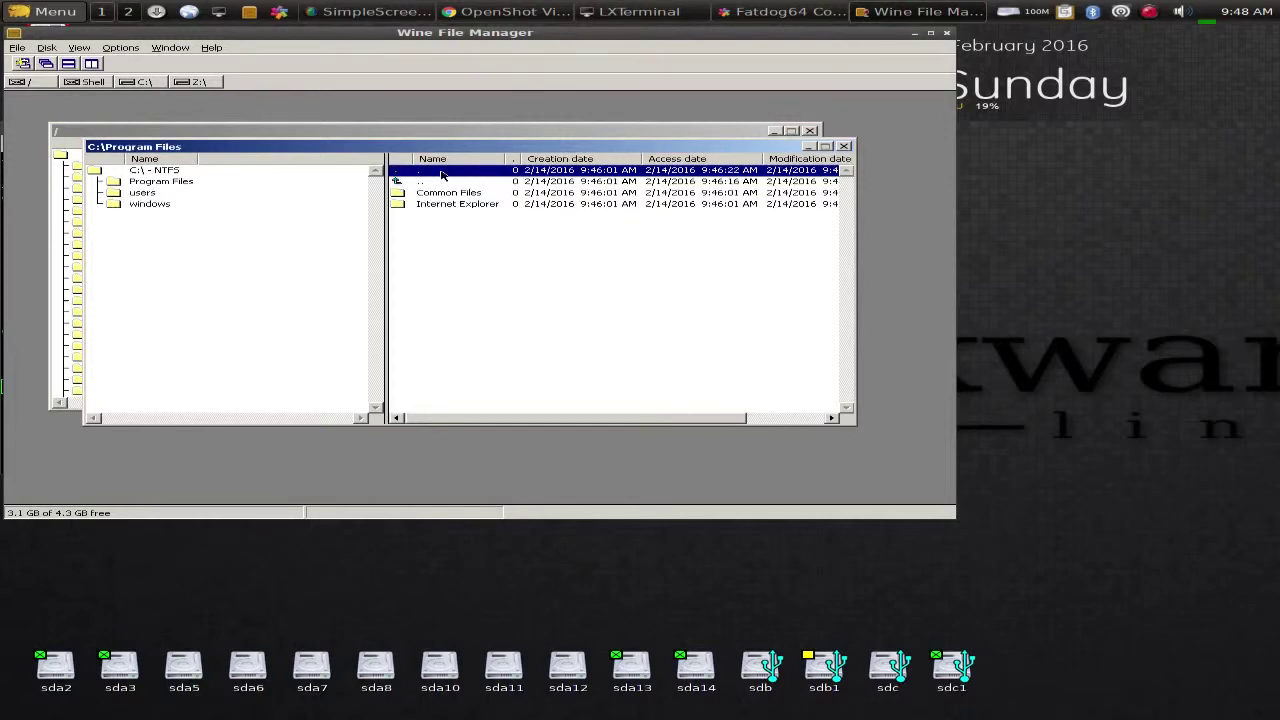
{"action": "double_click", "coordinate": [447, 192]}
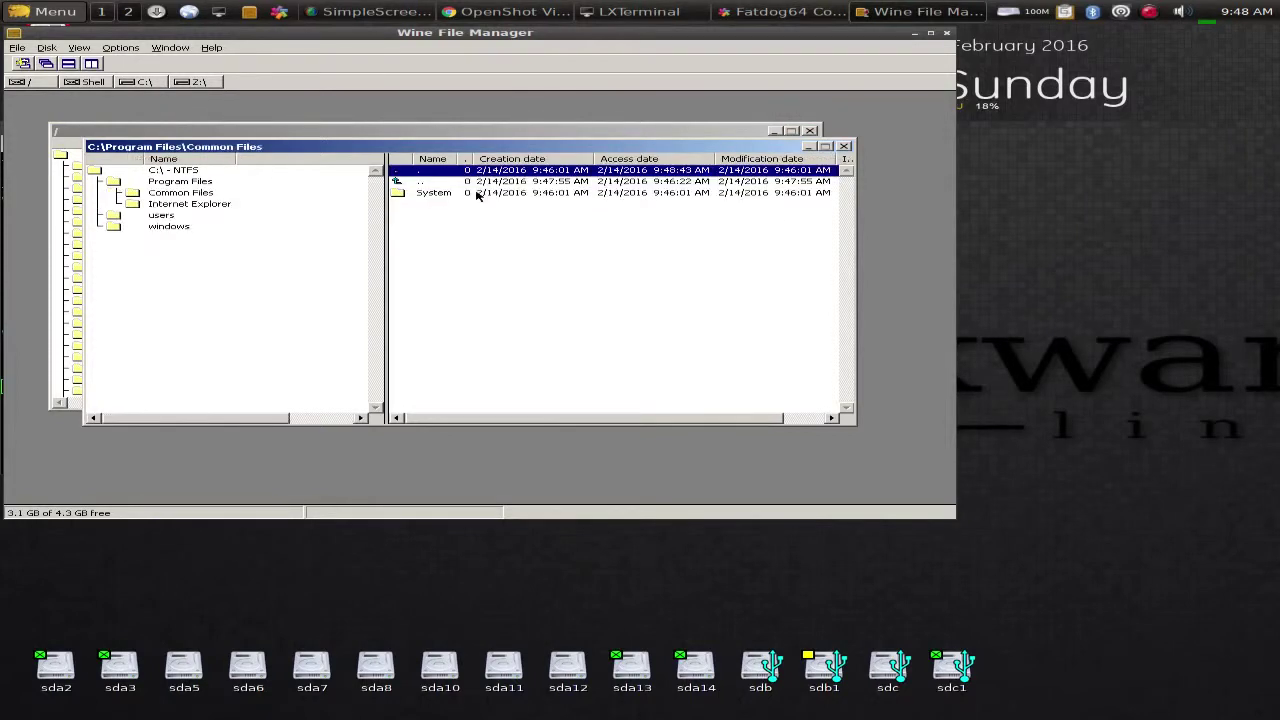
{"action": "double_click", "coordinate": [440, 192]}
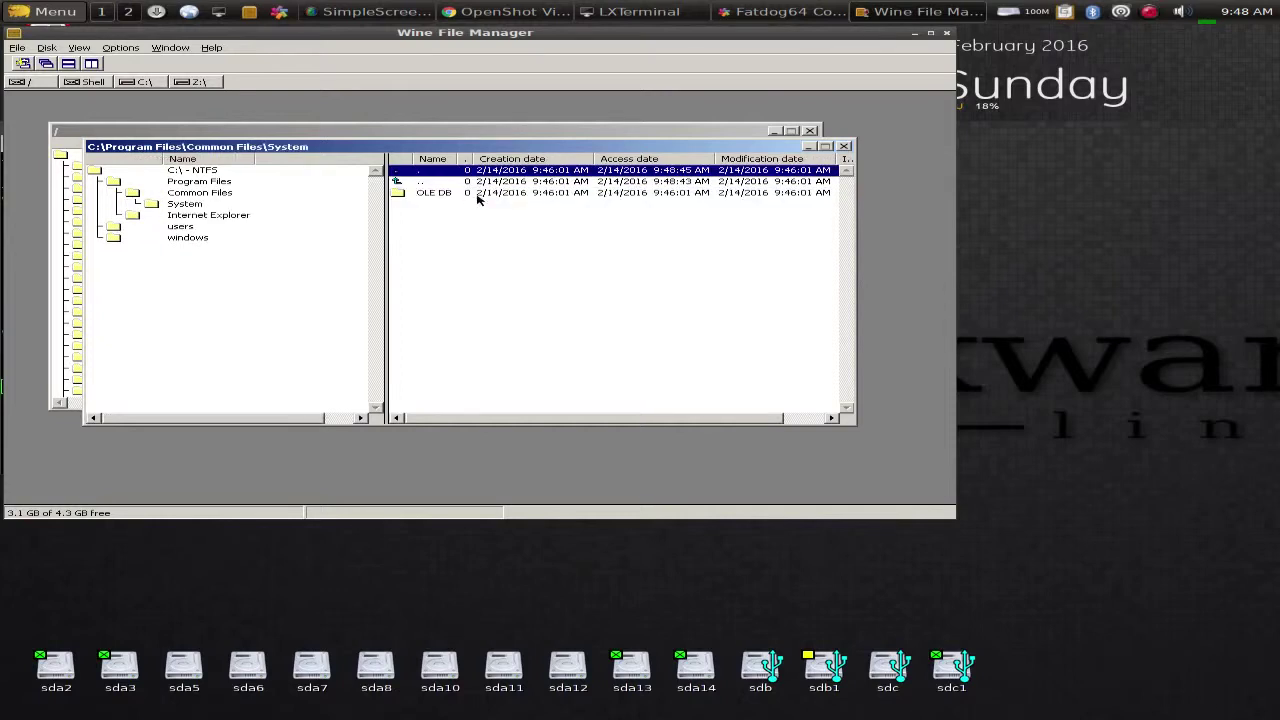
{"action": "left_click", "coordinate": [200, 183]}
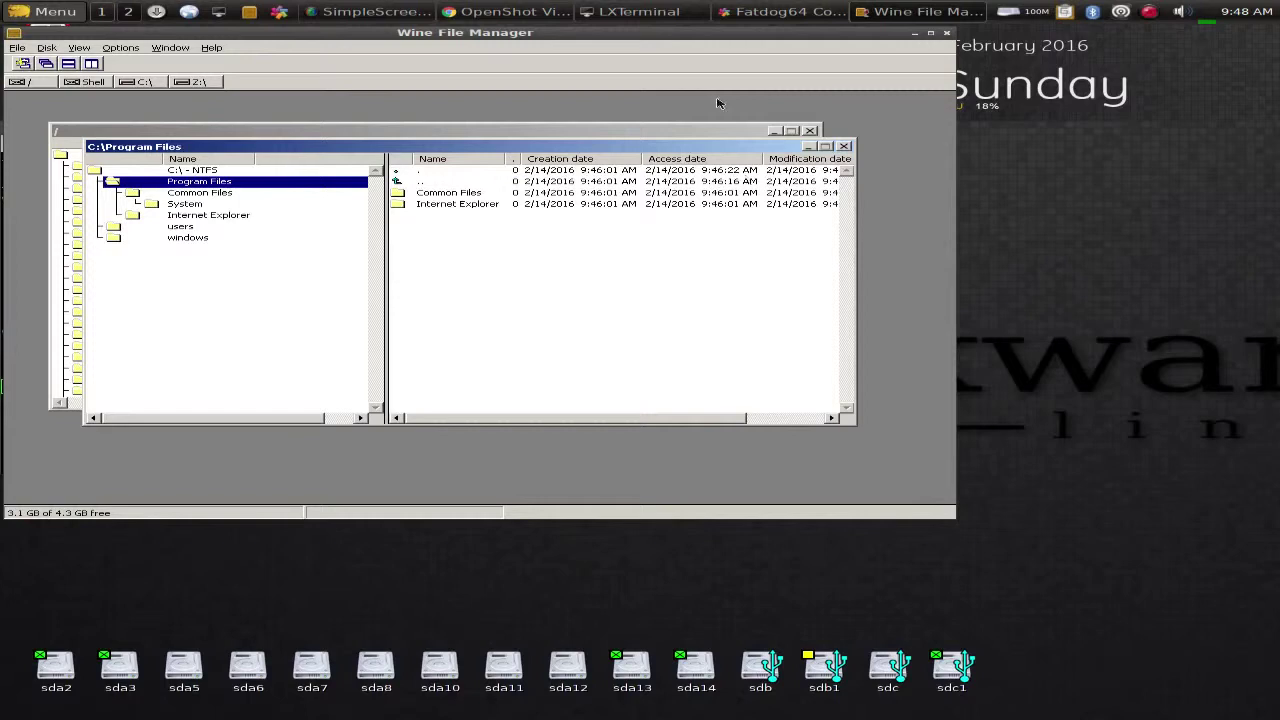
Exit Wine File Manager and restart it from LXTerminal with the winefile command.
{"action": "left_click", "coordinate": [640, 11]}
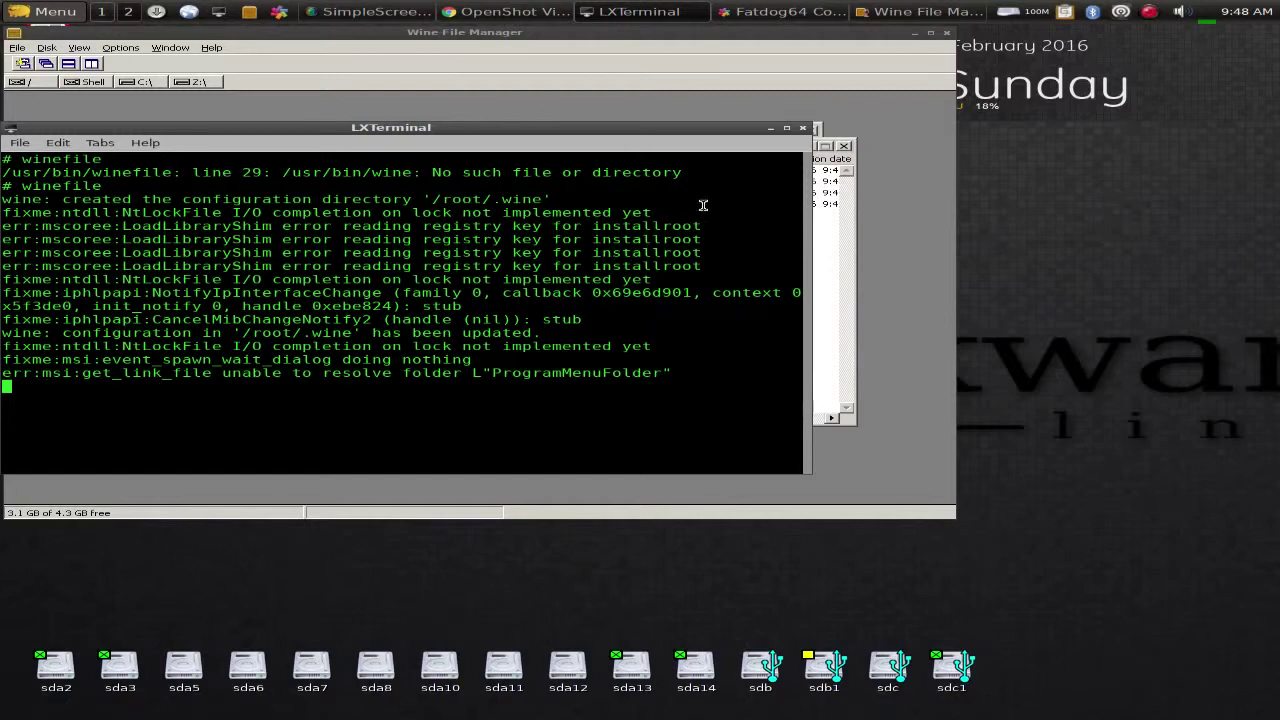
{"action": "left_click_drag", "start_coordinate": [706, 135], "coordinate": [910, 166]}
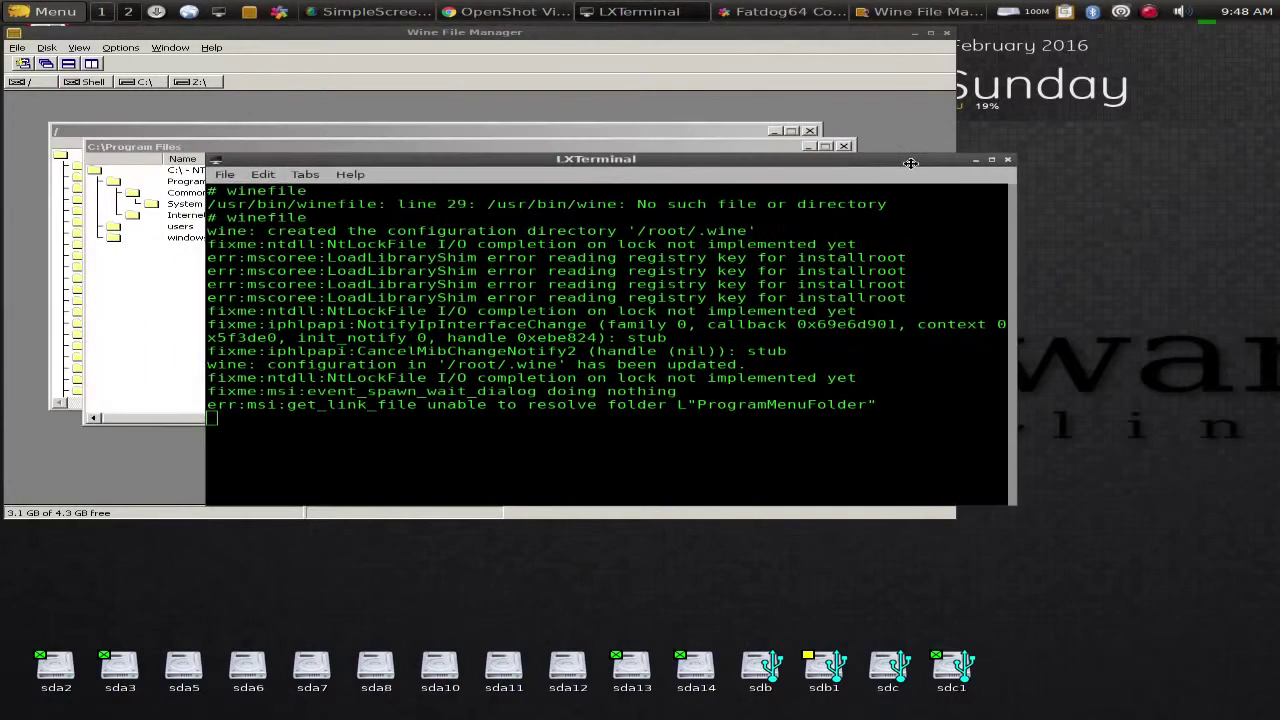
{"action": "left_click", "coordinate": [716, 106]}
{"action": "left_click", "coordinate": [17, 47]}
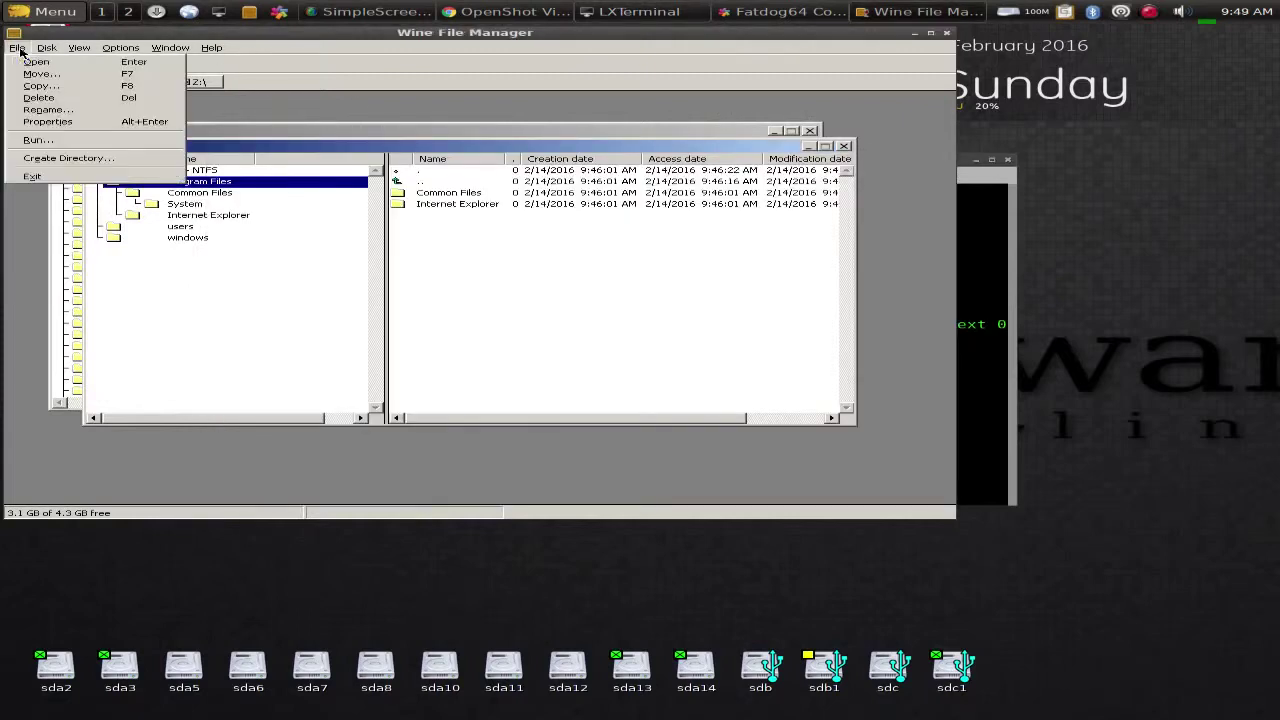
{"action": "left_click", "coordinate": [33, 176]}
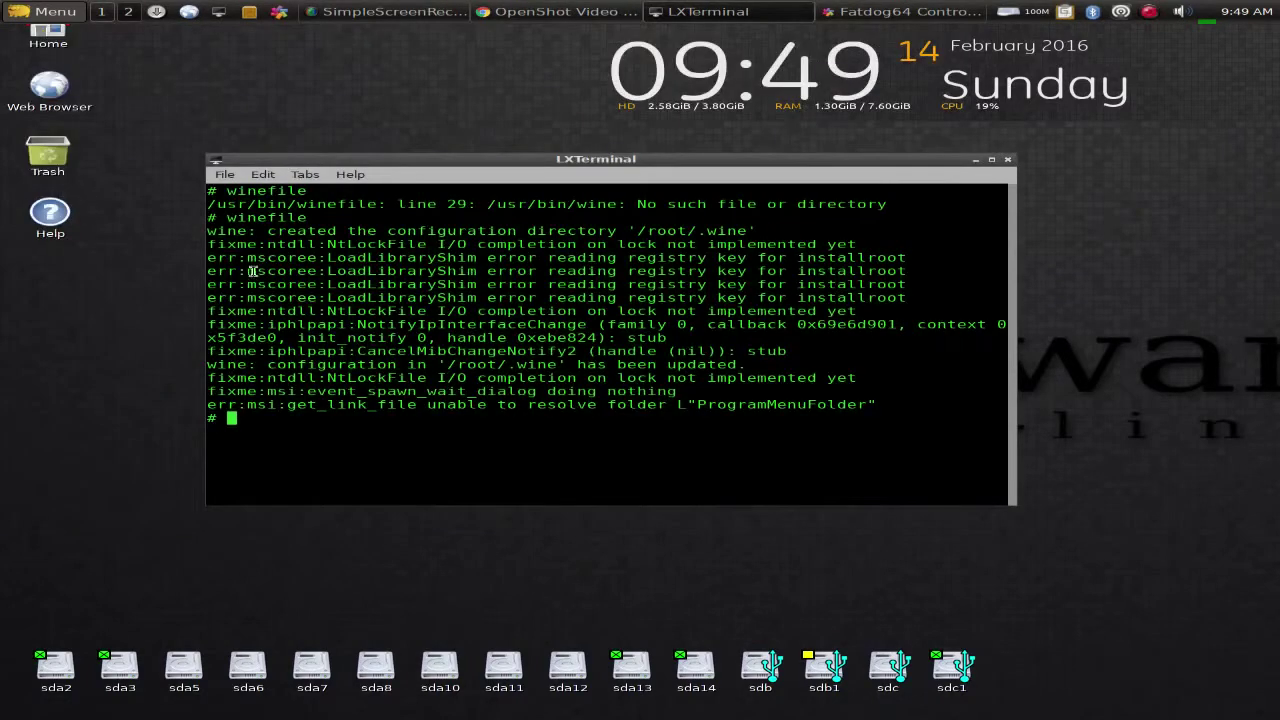
{"action": "key", "text": "Up"}
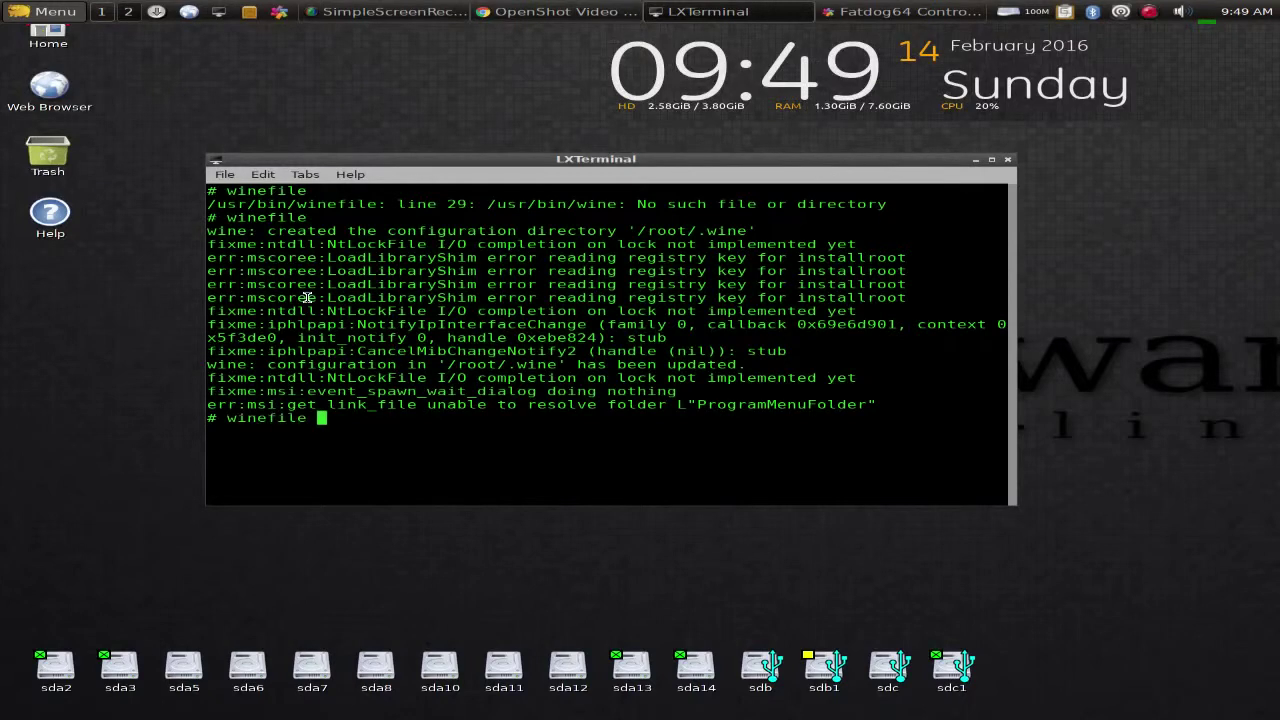
{"action": "key", "text": "Return"}
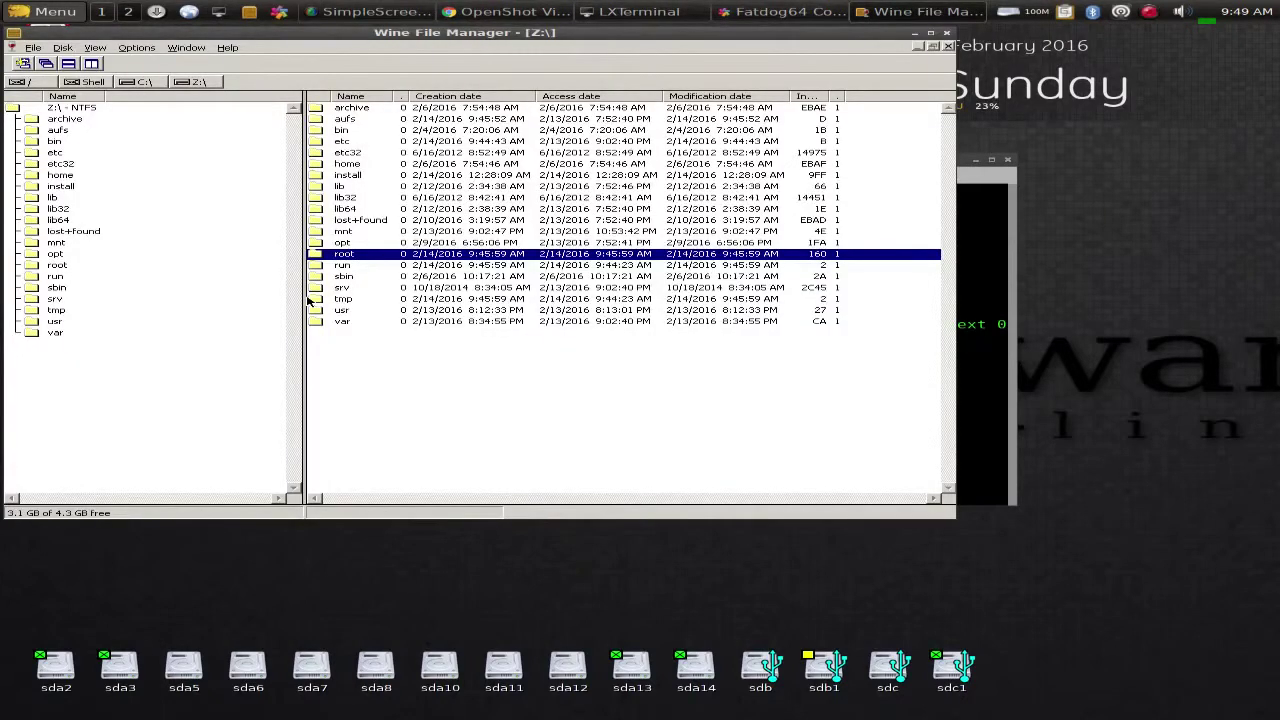
Run launch.exe from C:\Program Files\OpenShot Video Editor and maximize the editor window.
{"action": "left_click", "coordinate": [130, 83]}
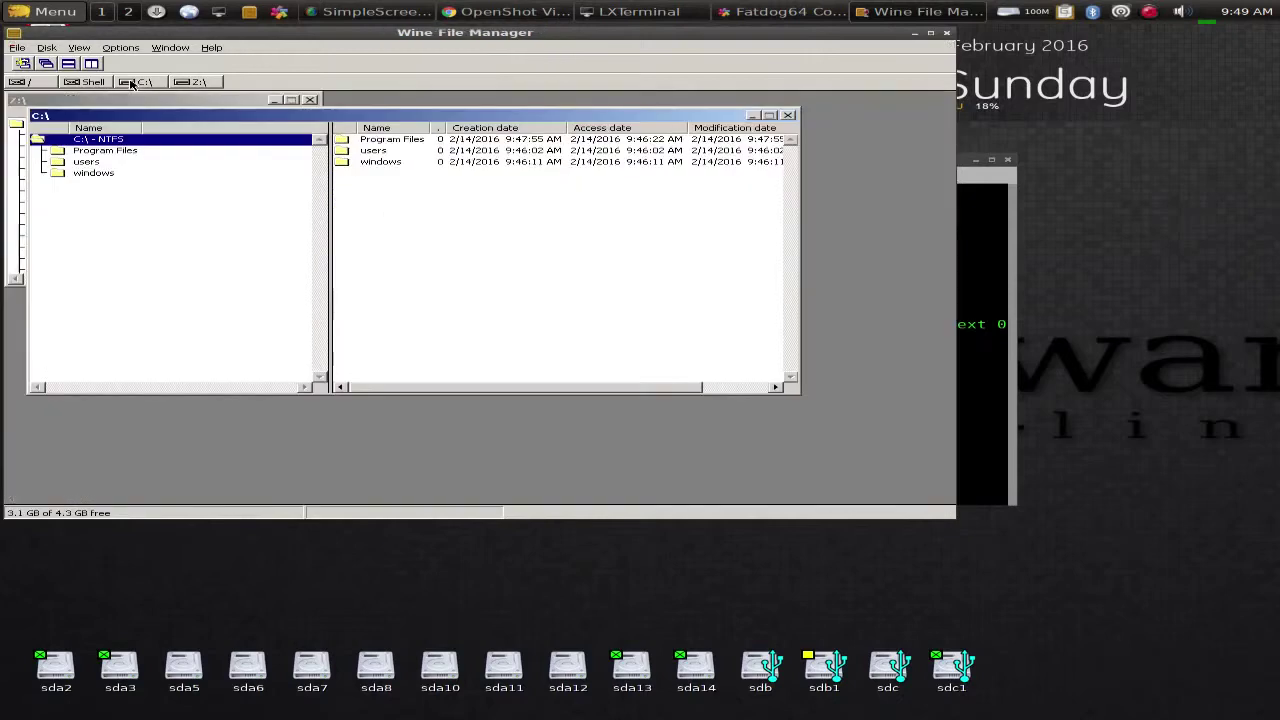
{"action": "double_click", "coordinate": [388, 141]}
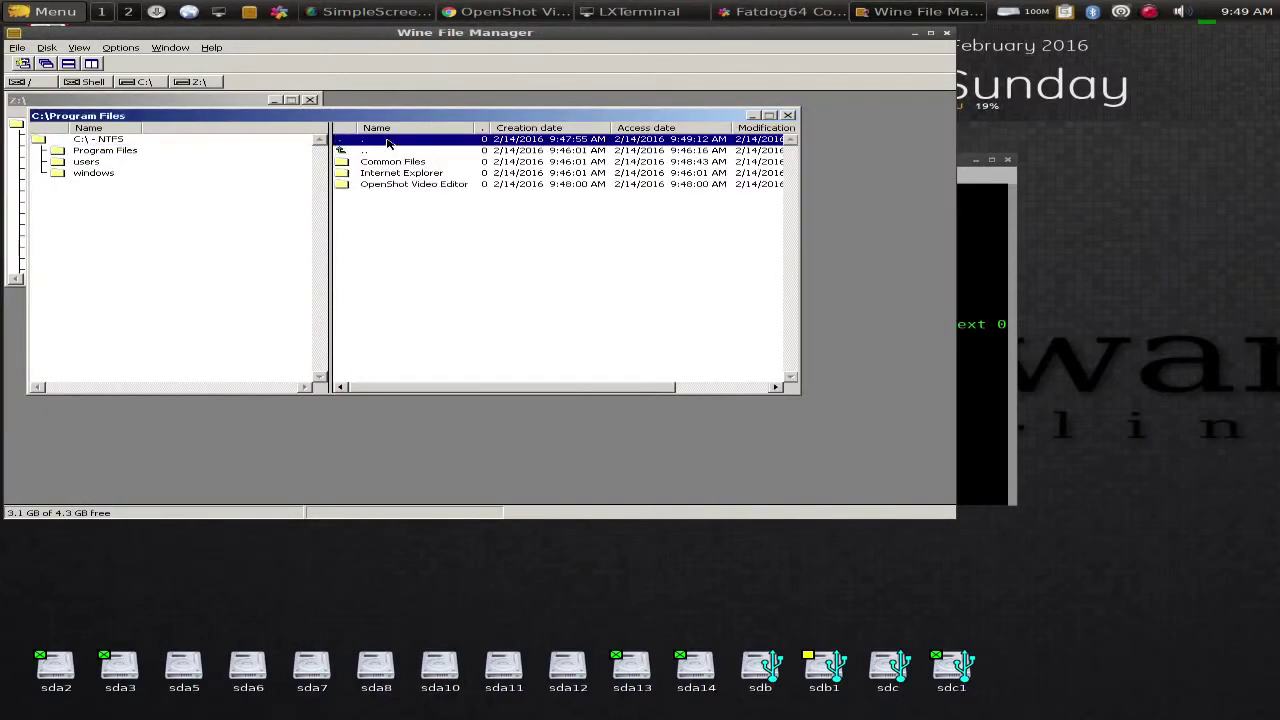
{"action": "left_click", "coordinate": [449, 187]}
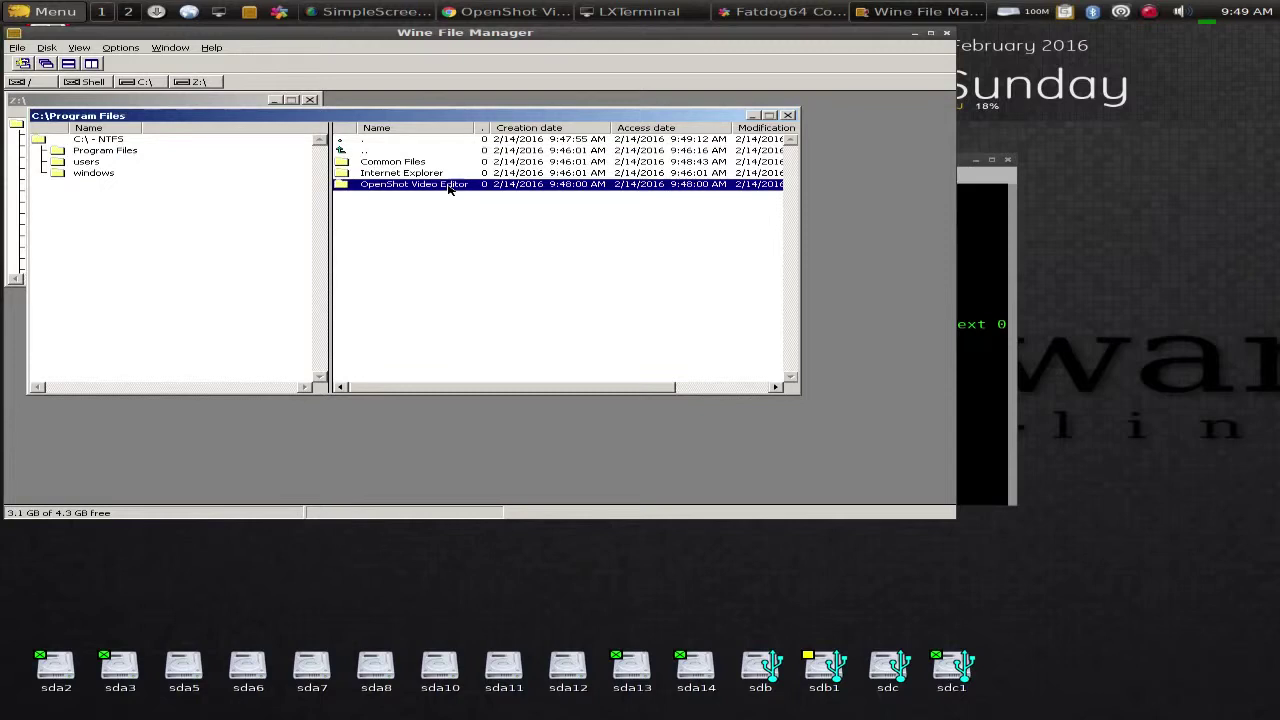
{"action": "double_click", "coordinate": [449, 187]}
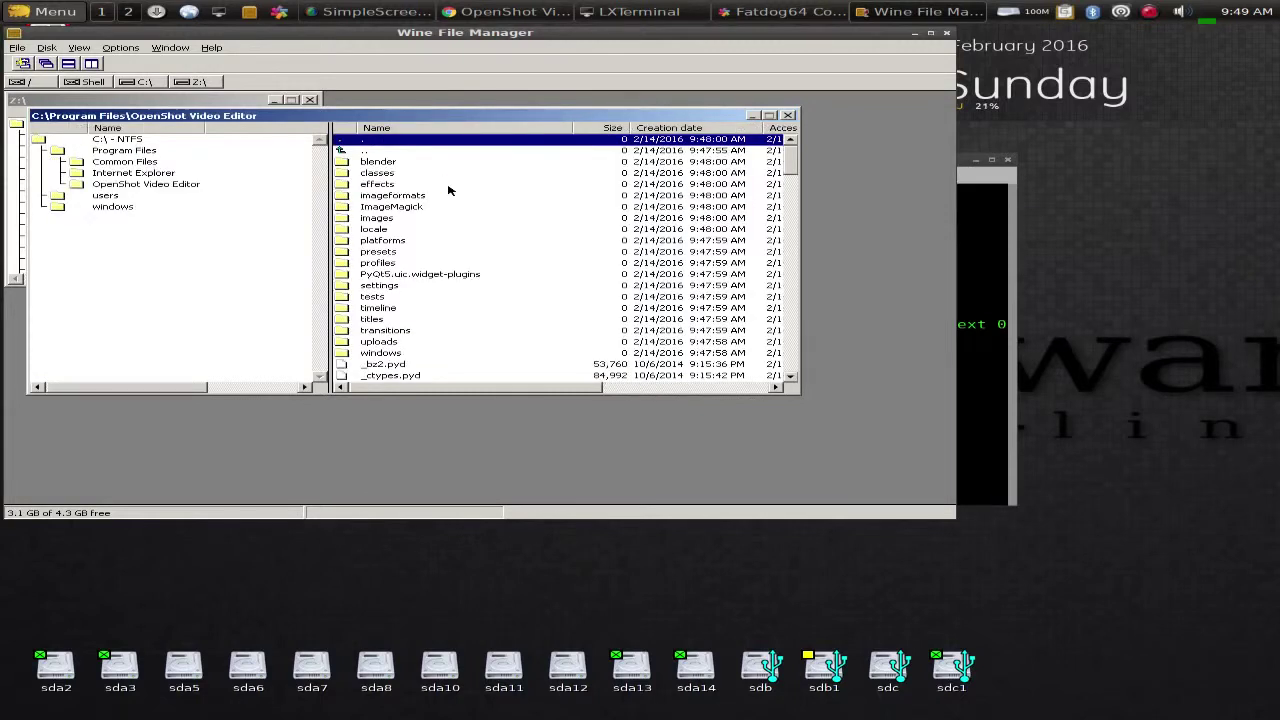
{"action": "scroll", "coordinate": [447, 190], "scroll_direction": "down", "scroll_amount": 10}
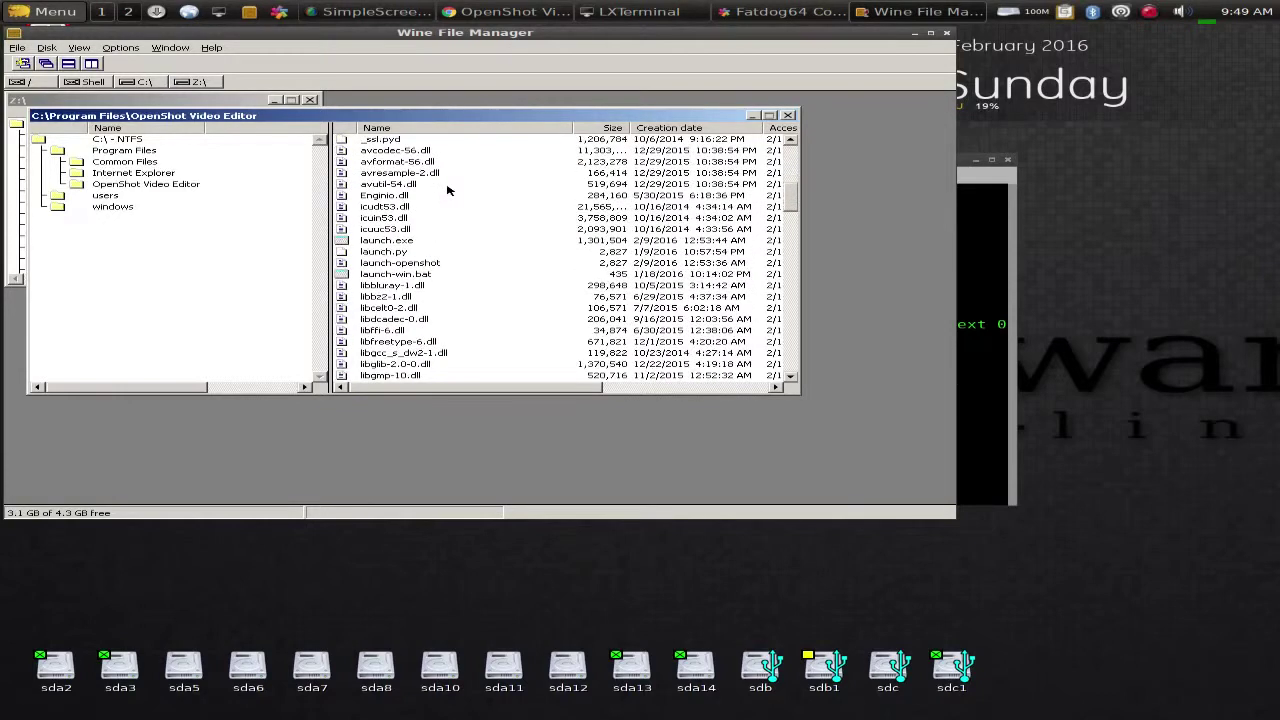
{"action": "left_click", "coordinate": [390, 244]}
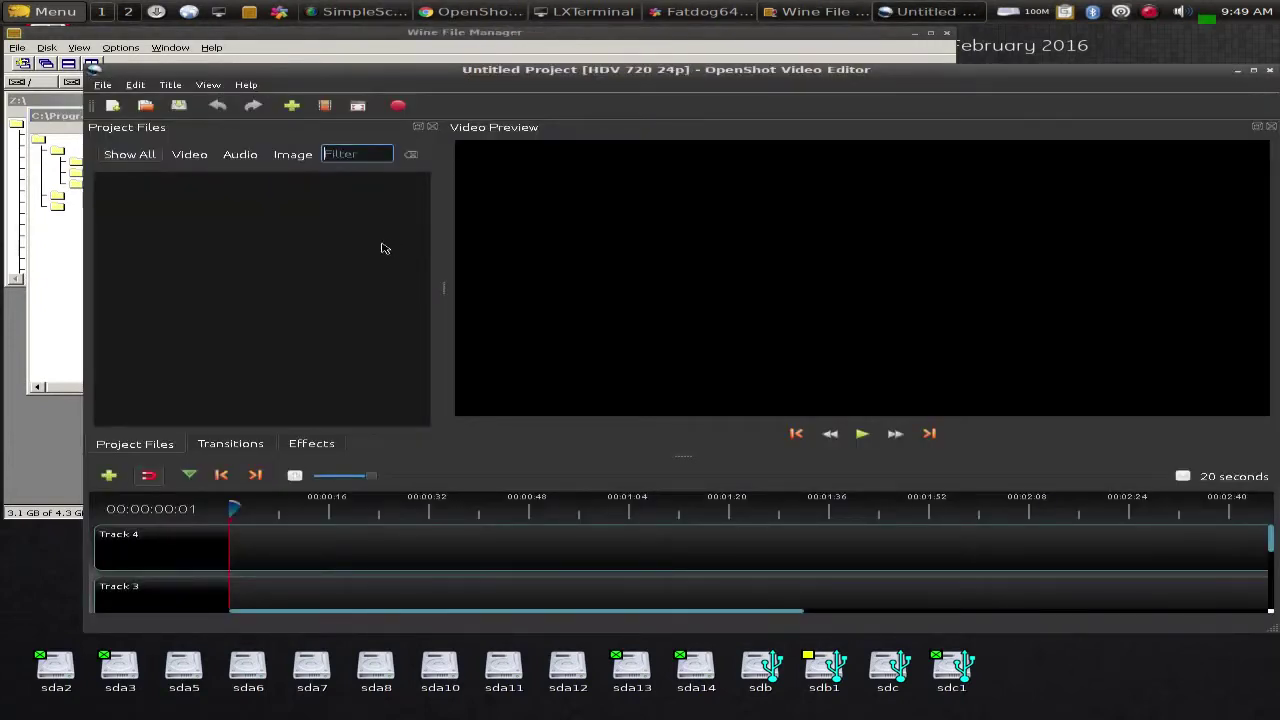
{"action": "left_click", "coordinate": [1253, 70]}
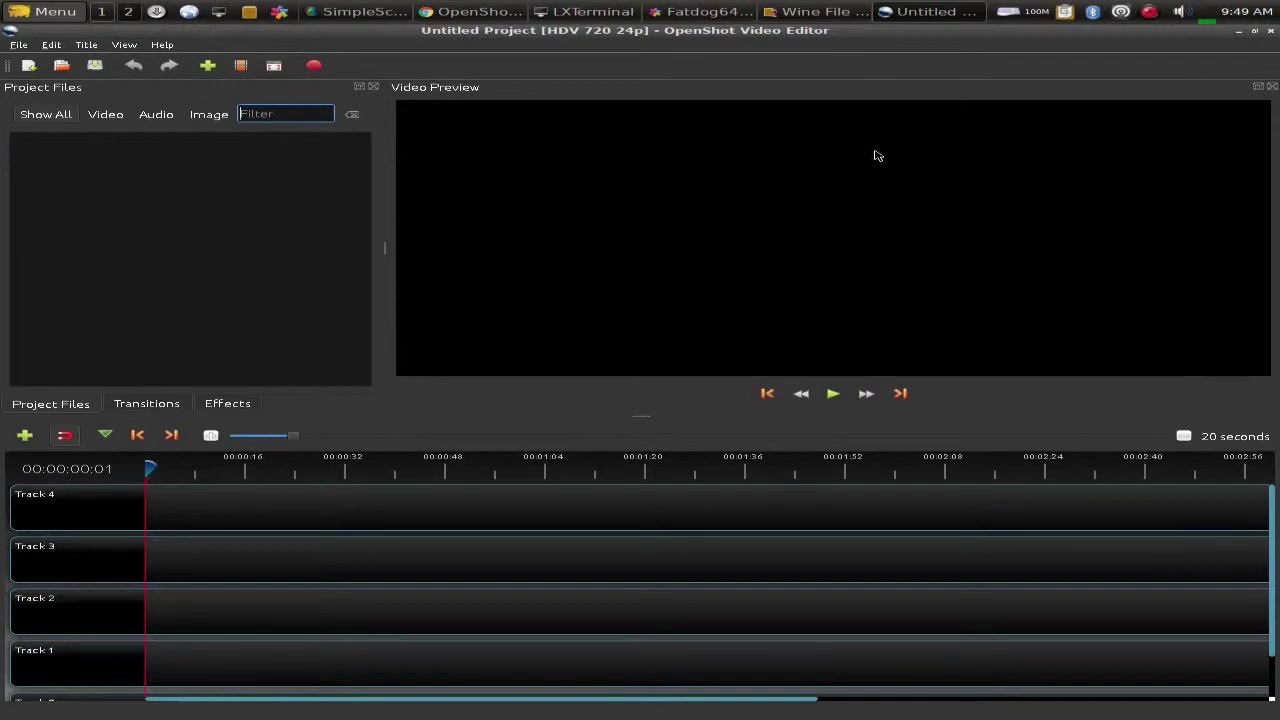
View the About OpenShot version information and close it.
{"action": "left_click", "coordinate": [166, 45]}
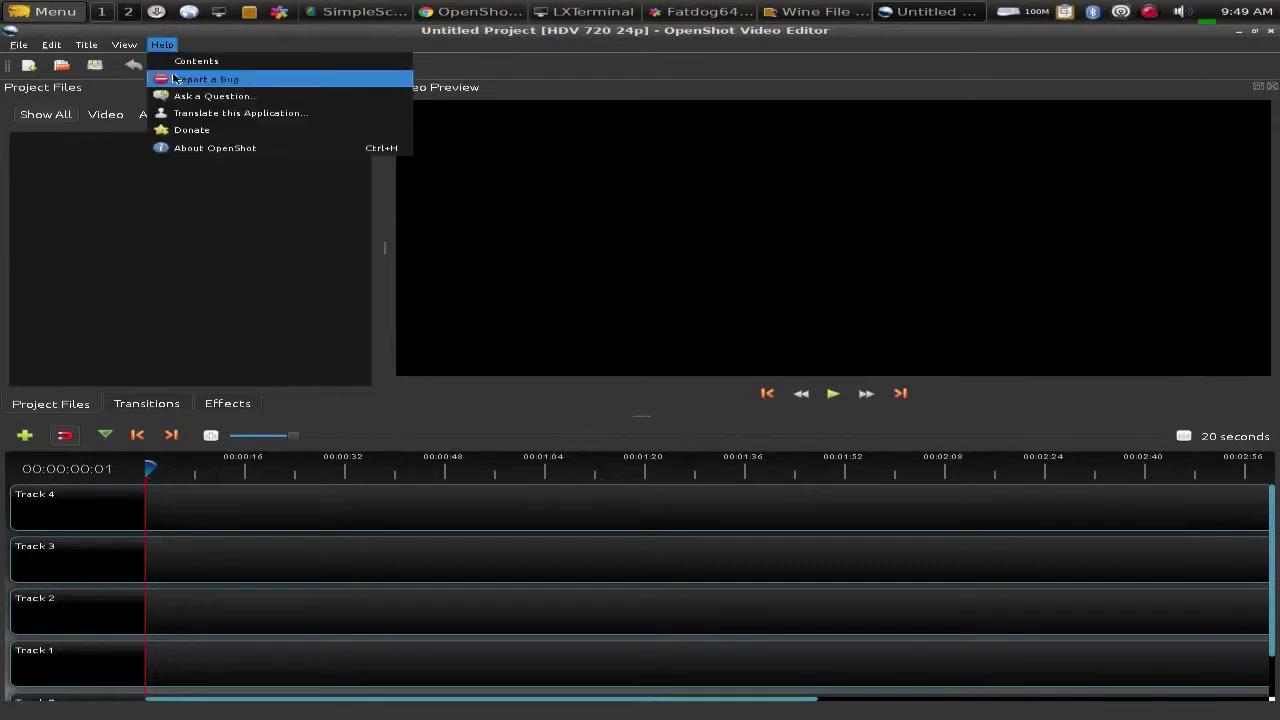
{"action": "left_click", "coordinate": [226, 148]}
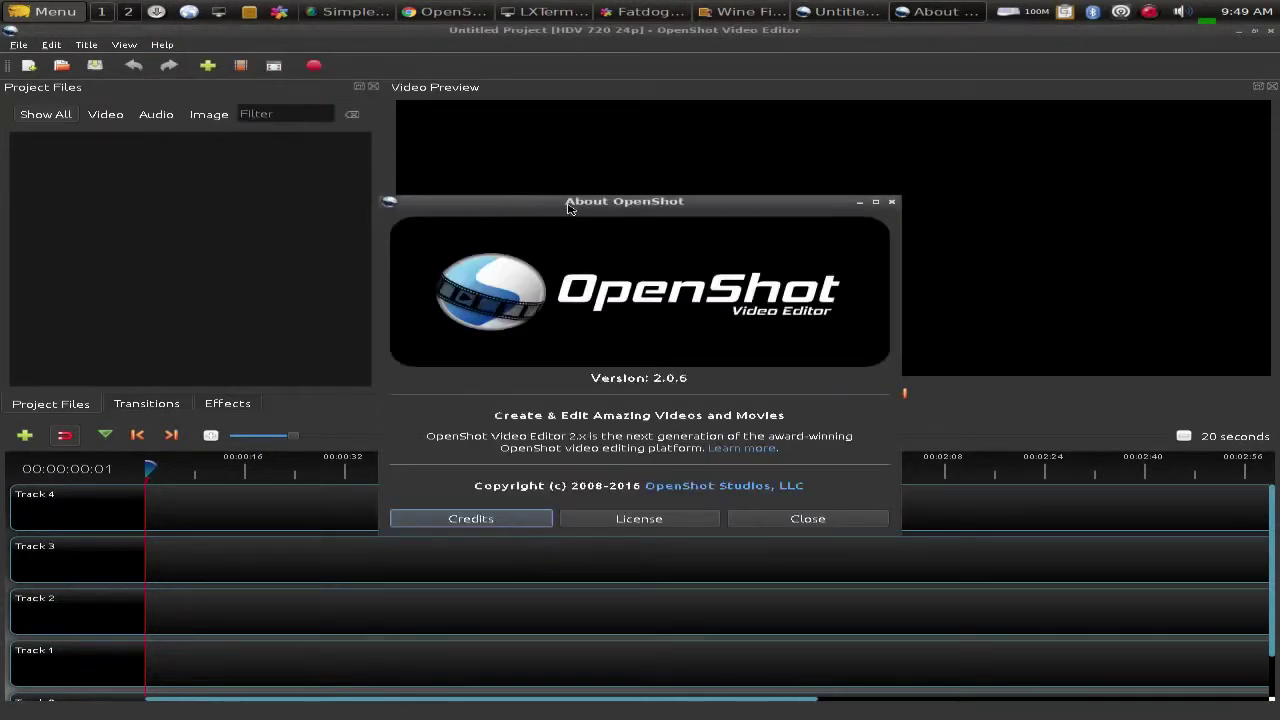
{"action": "left_click_drag", "start_coordinate": [570, 199], "coordinate": [570, 146]}
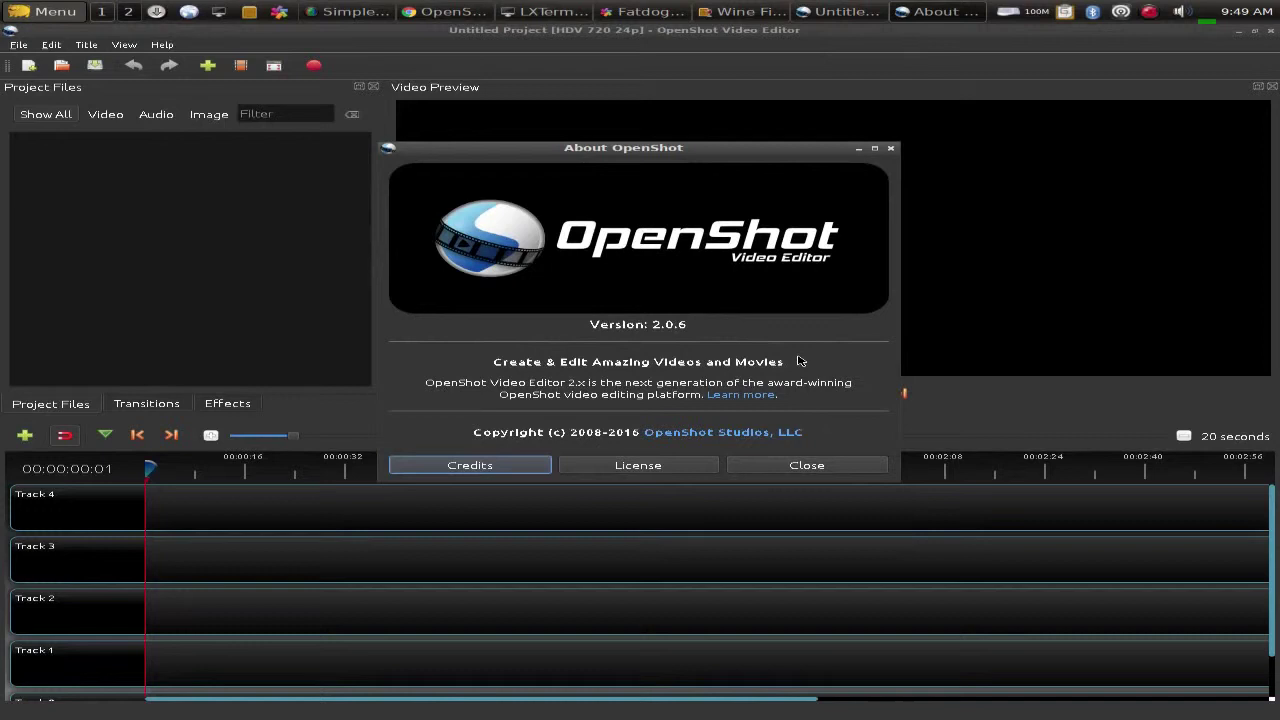
{"action": "left_click", "coordinate": [812, 466]}
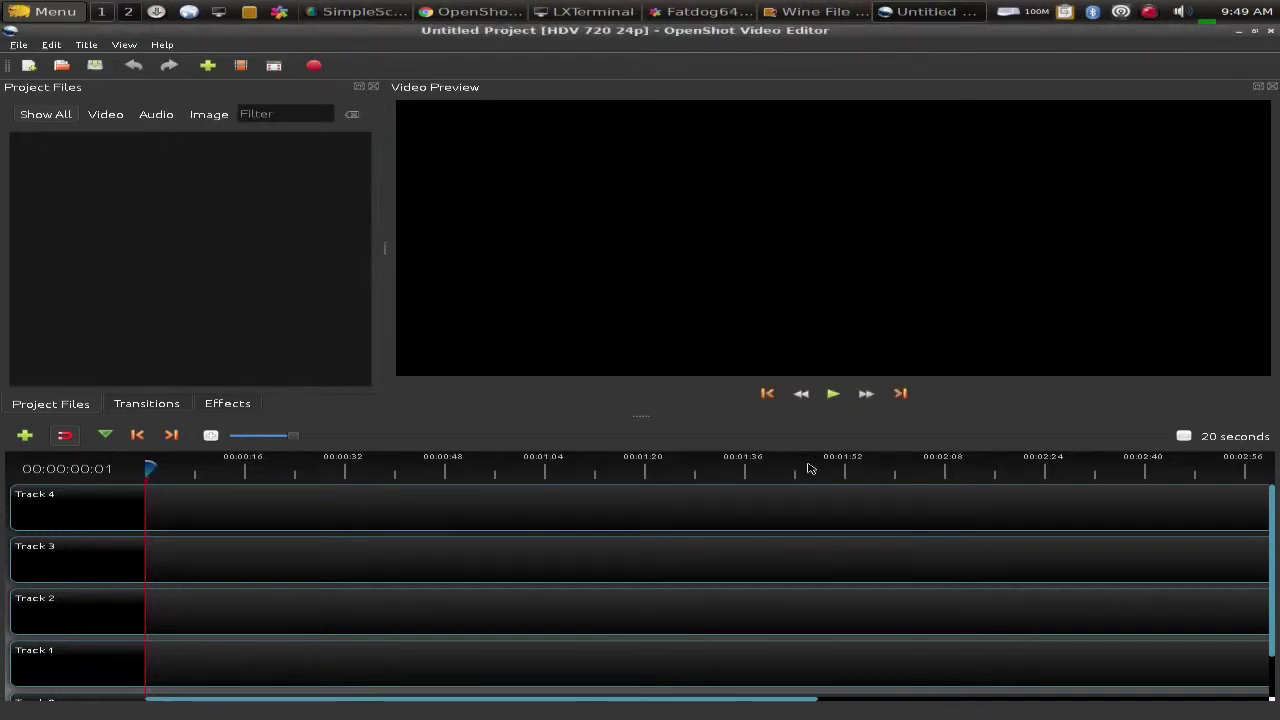
Review the General, Profiles, Autosave and Debug preferences, including the autosave interval, and close the preferences.
{"action": "left_click", "coordinate": [49, 46]}
{"action": "left_click", "coordinate": [88, 96]}
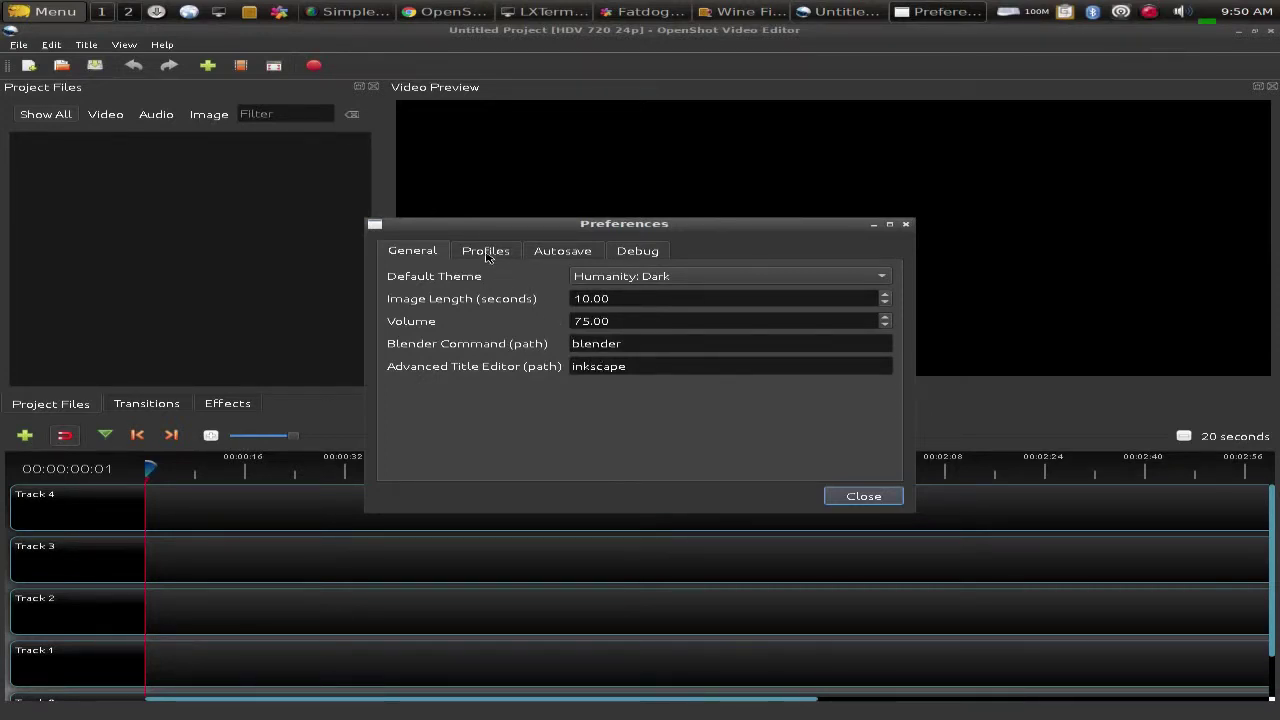
{"action": "left_click", "coordinate": [487, 255]}
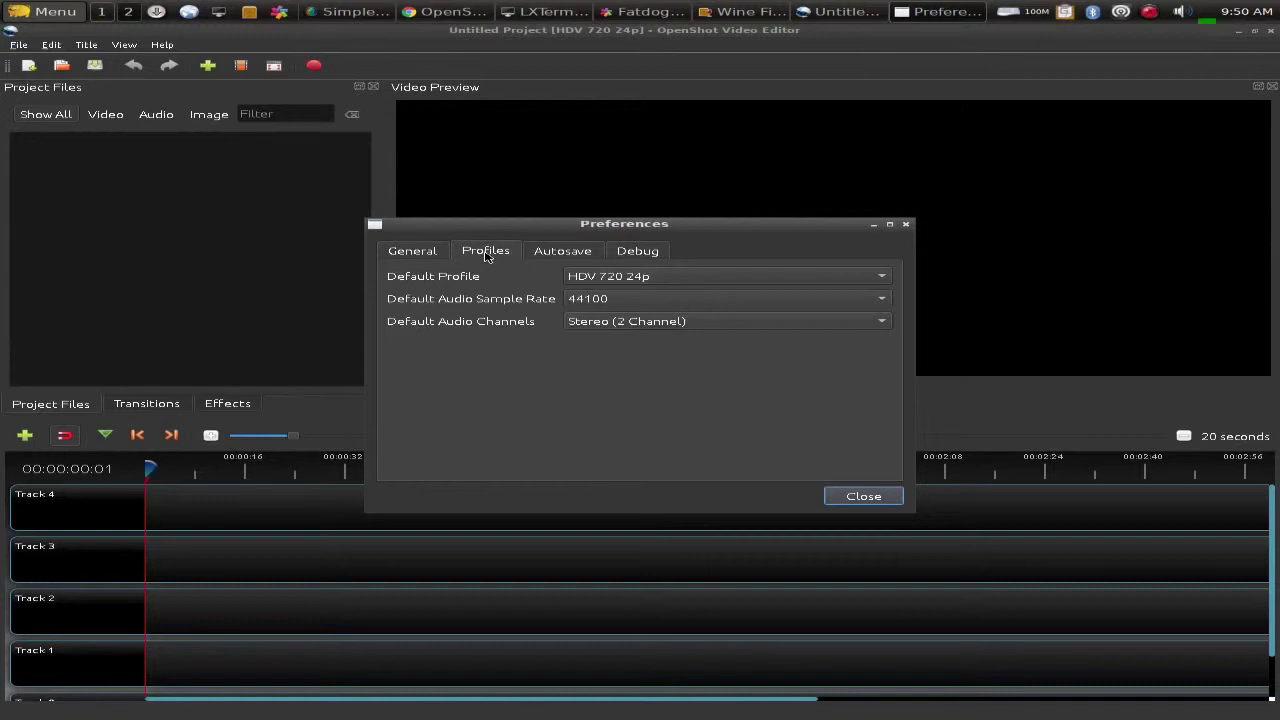
{"action": "left_click", "coordinate": [563, 253]}
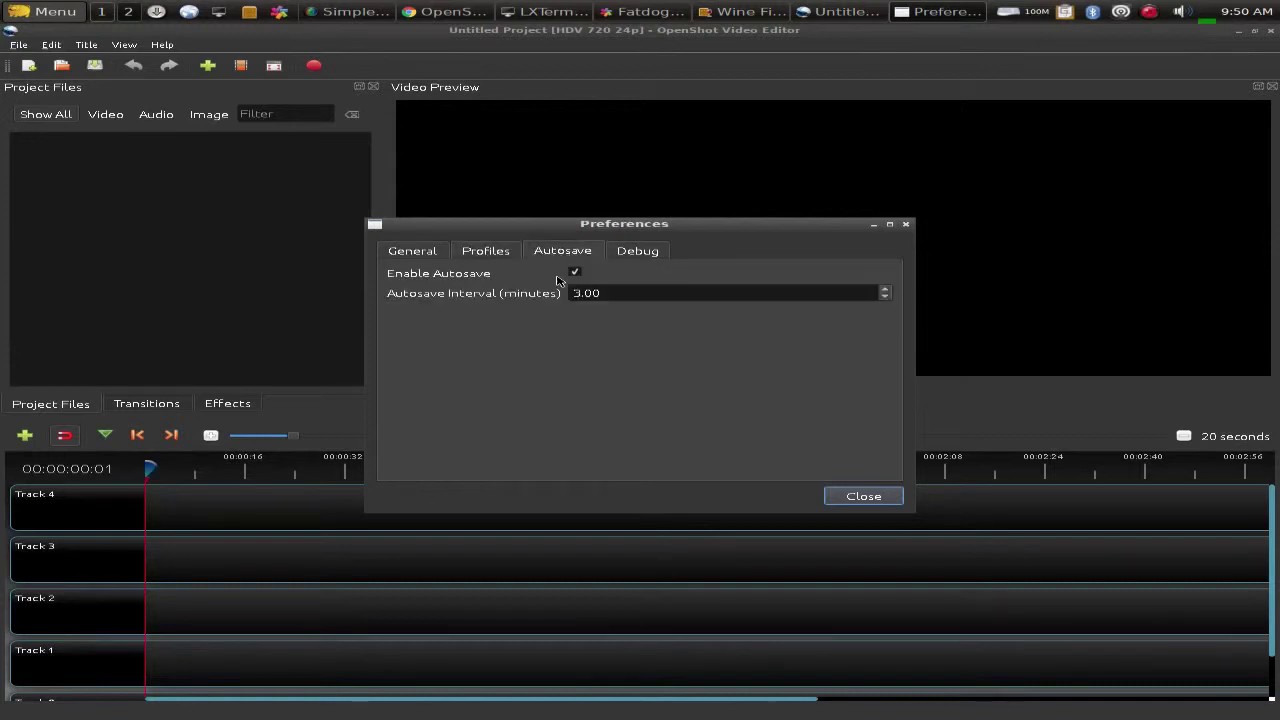
{"action": "left_click", "coordinate": [618, 295]}
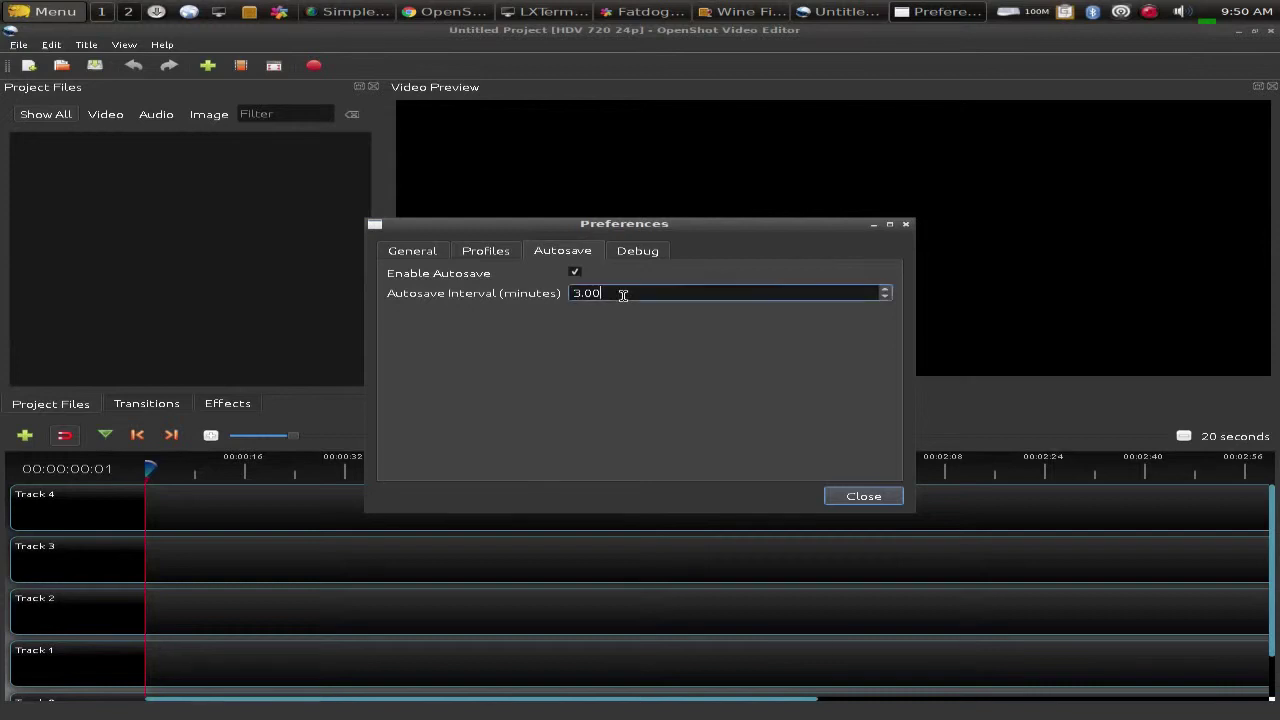
{"action": "scroll", "coordinate": [691, 298], "scroll_direction": "down", "scroll_amount": 1}
{"action": "scroll", "coordinate": [691, 298], "scroll_direction": "up", "scroll_amount": 4}
{"action": "scroll", "coordinate": [691, 298], "scroll_direction": "down", "scroll_amount": 2}
{"action": "scroll", "coordinate": [691, 298], "scroll_direction": "down", "scroll_amount": 1}
{"action": "left_click", "coordinate": [649, 253]}
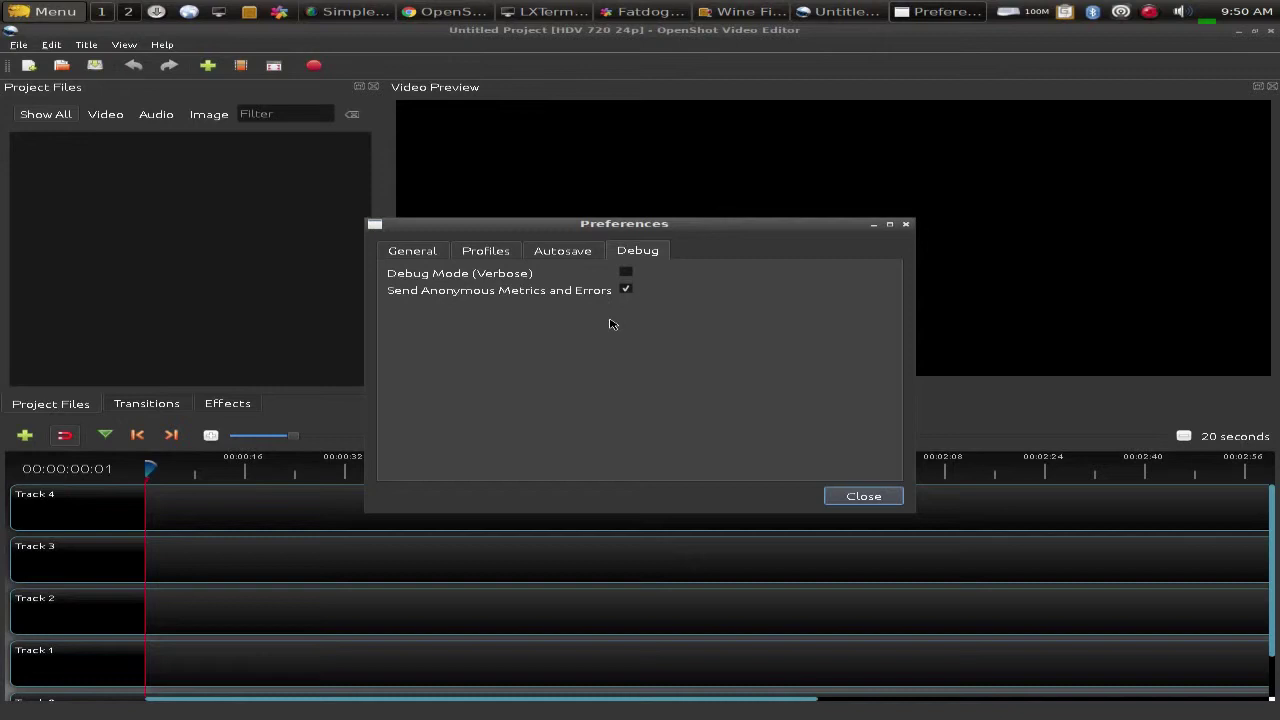
{"action": "left_click", "coordinate": [855, 499]}
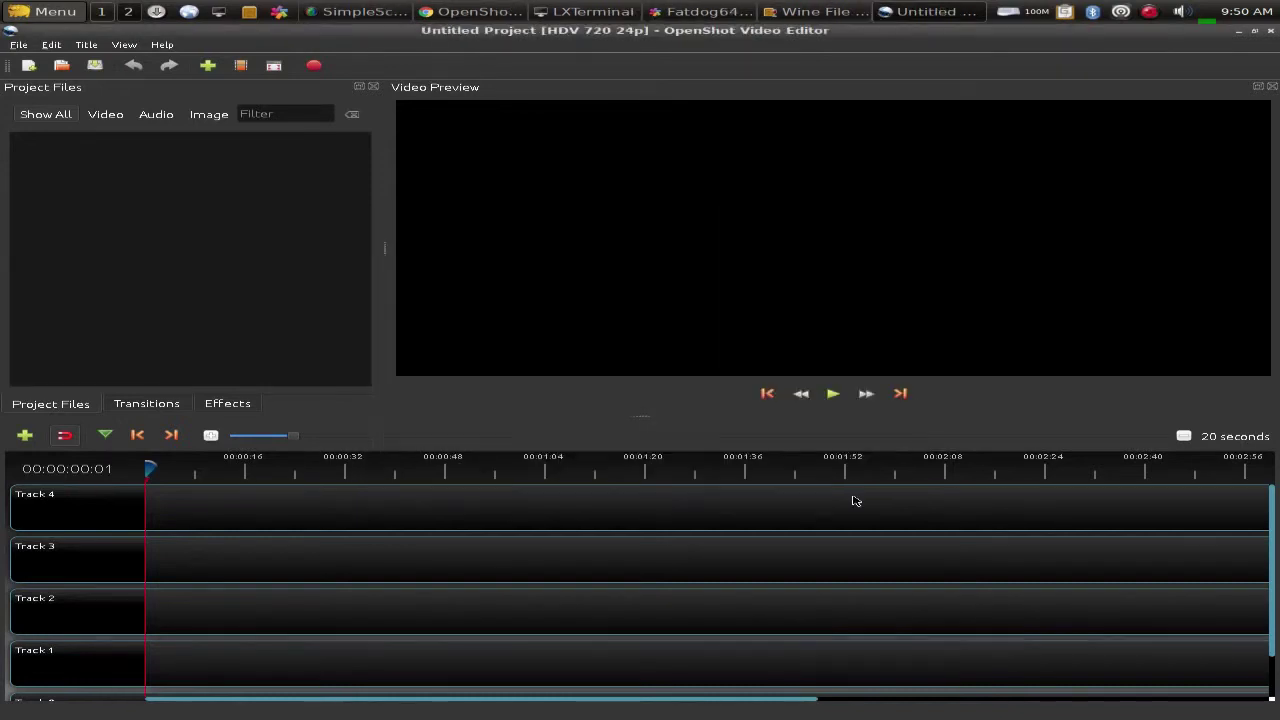
Import fd64702.mkv from the /root/spot folder into the project files.
{"action": "left_click", "coordinate": [208, 66]}
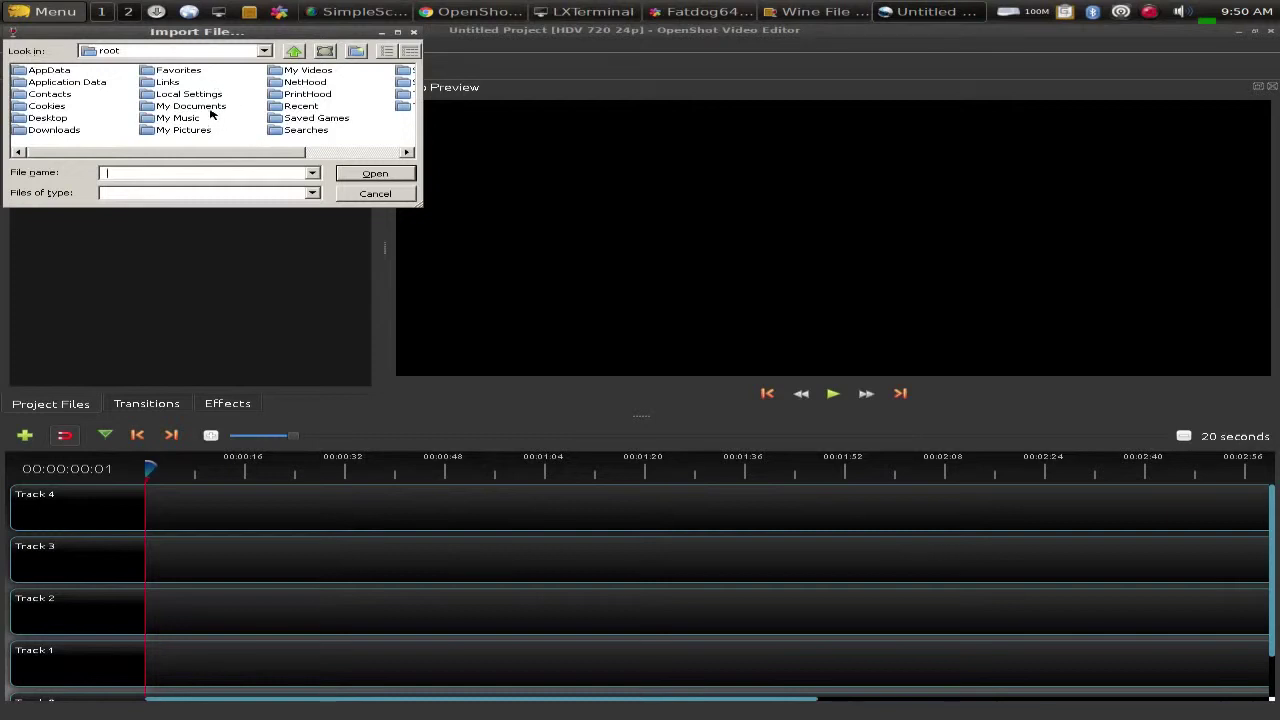
{"action": "left_click", "coordinate": [263, 53]}
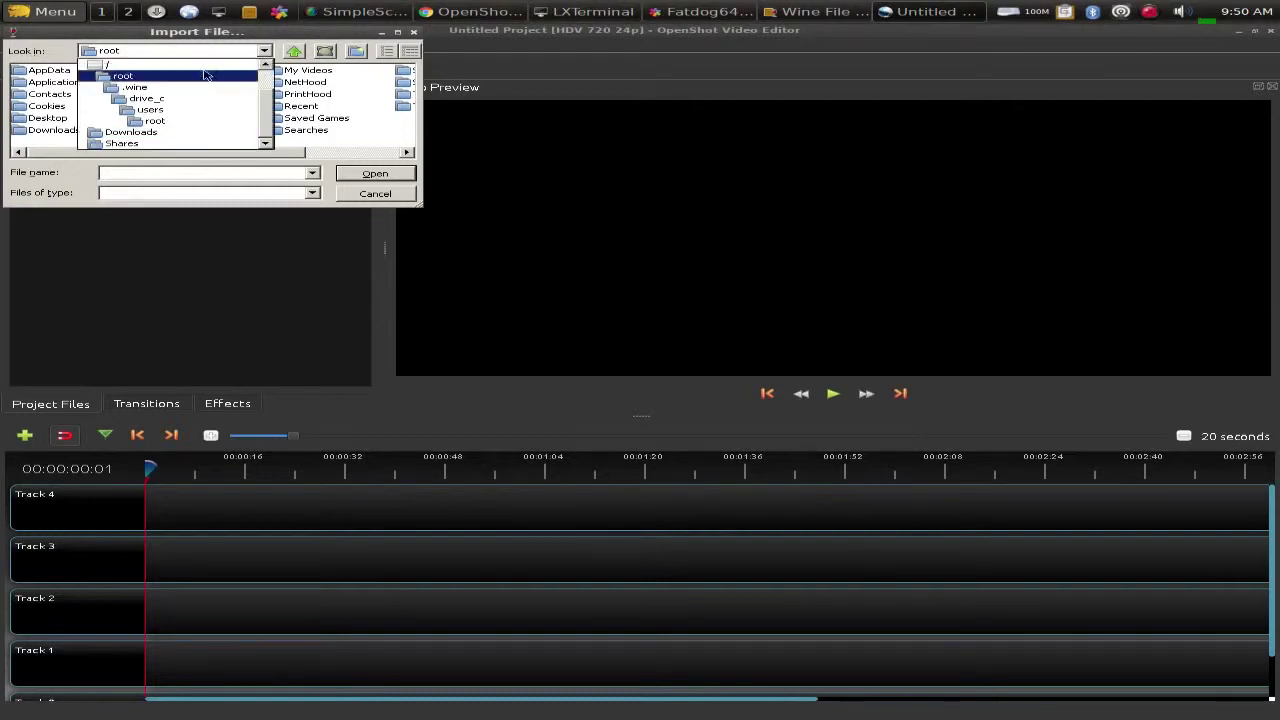
{"action": "left_click", "coordinate": [141, 77]}
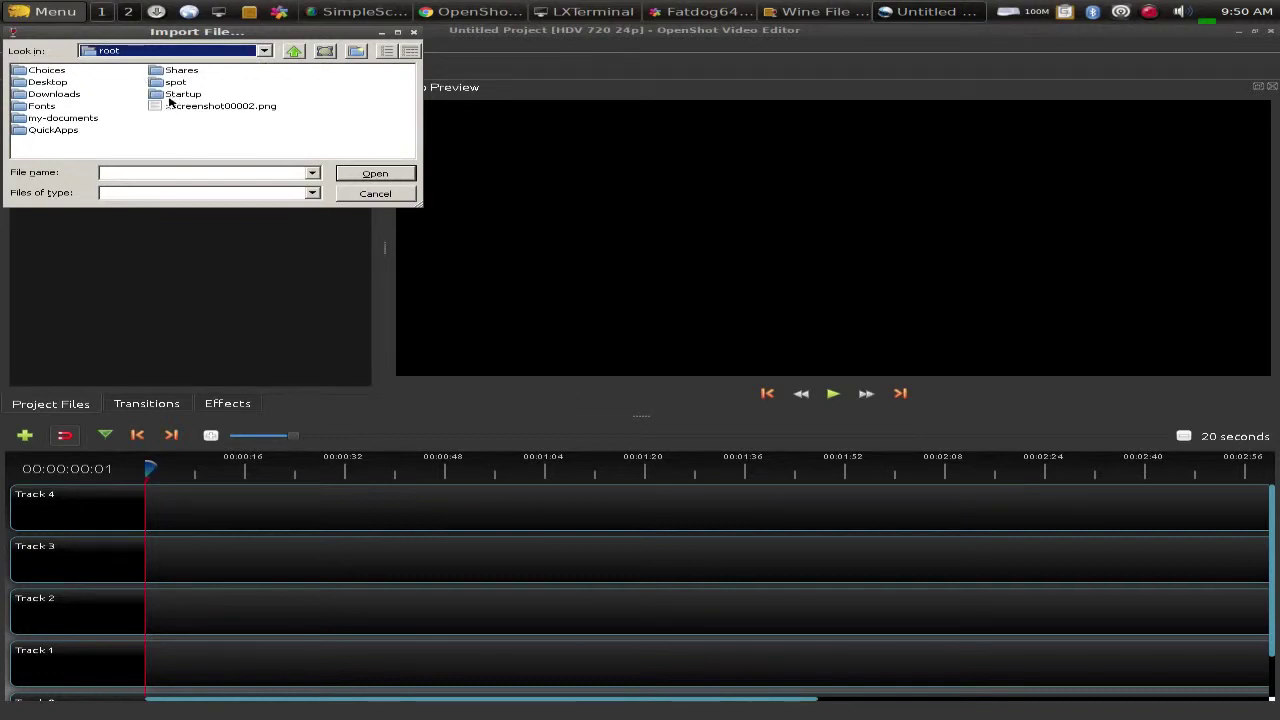
{"action": "double_click", "coordinate": [176, 85]}
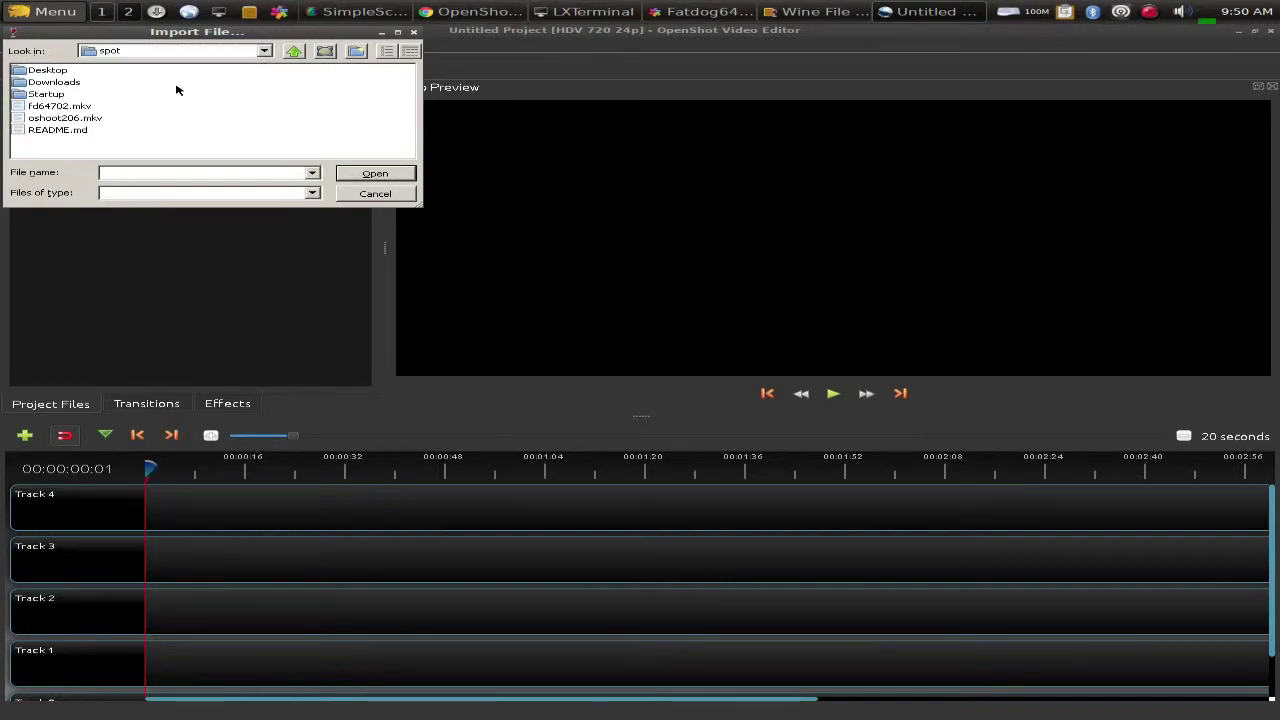
{"action": "left_click", "coordinate": [70, 108]}
{"action": "left_click", "coordinate": [352, 175]}
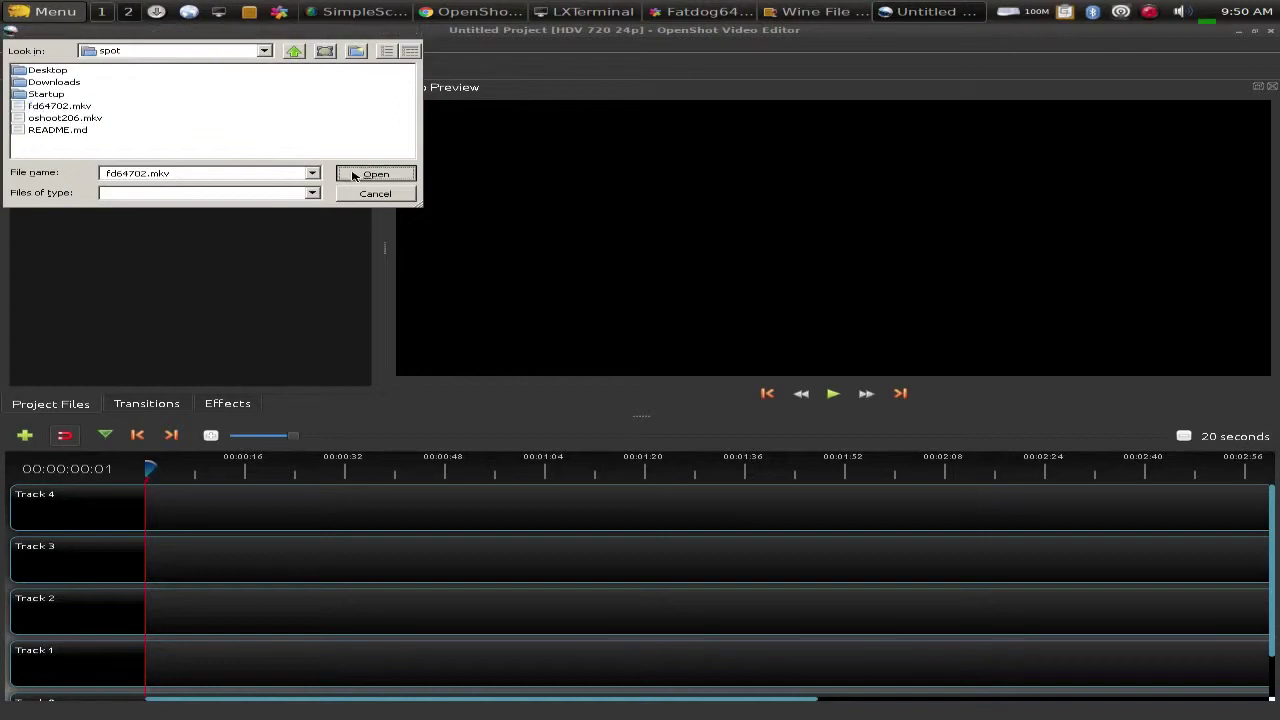
Place fd64702.mkv at the start of Track 4 and preview it from about 42 seconds.
{"action": "left_click_drag", "start_coordinate": [76, 162], "coordinate": [298, 508]}
{"action": "left_click_drag", "start_coordinate": [471, 509], "coordinate": [356, 509]}
{"action": "left_click", "coordinate": [833, 394]}
{"action": "left_click", "coordinate": [409, 468]}
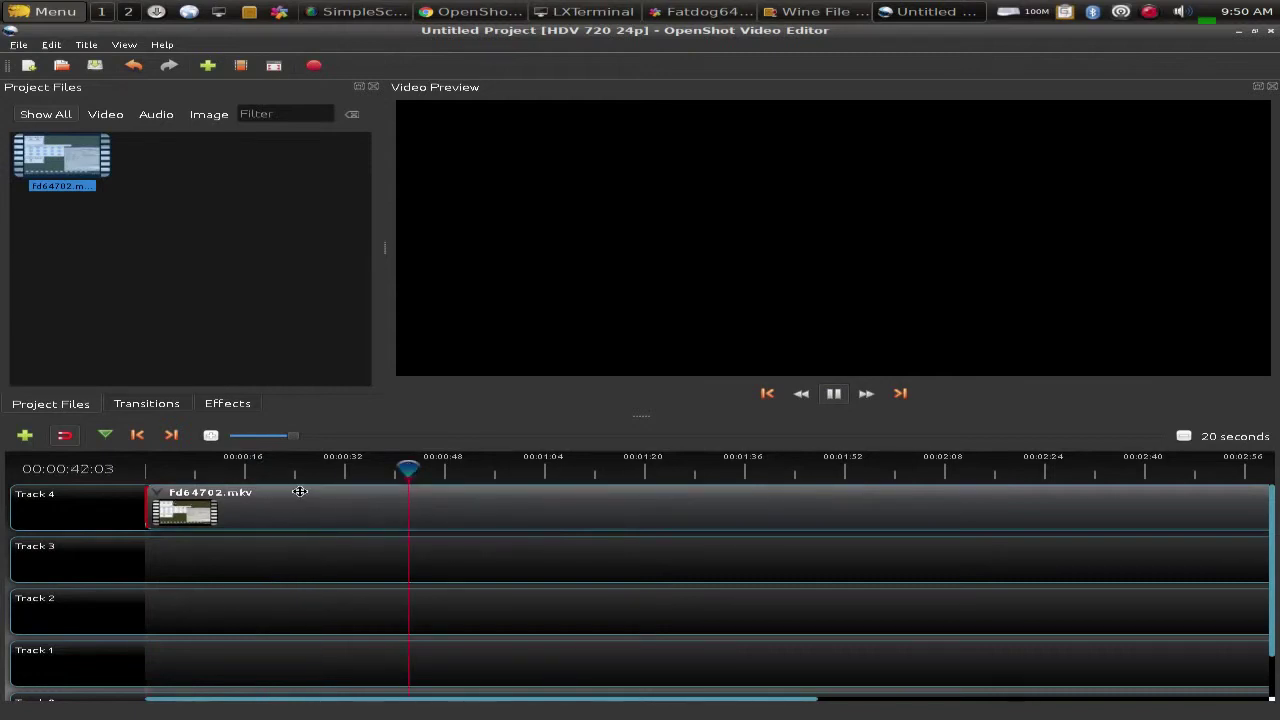
Stop the playback and move the fd64702.mkv clip from Track 4 to Track 3, starting at about 16 seconds.
{"action": "left_click_drag", "start_coordinate": [163, 505], "coordinate": [406, 518]}
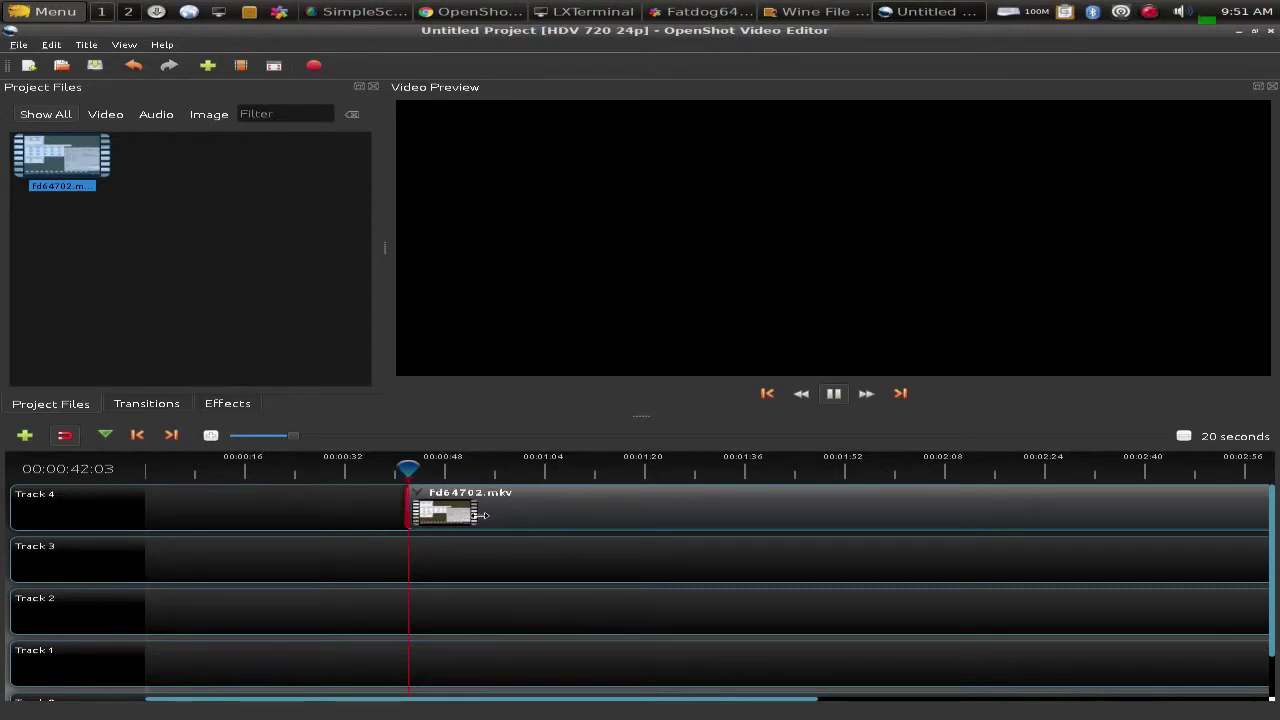
{"action": "left_click_drag", "start_coordinate": [476, 512], "coordinate": [531, 508]}
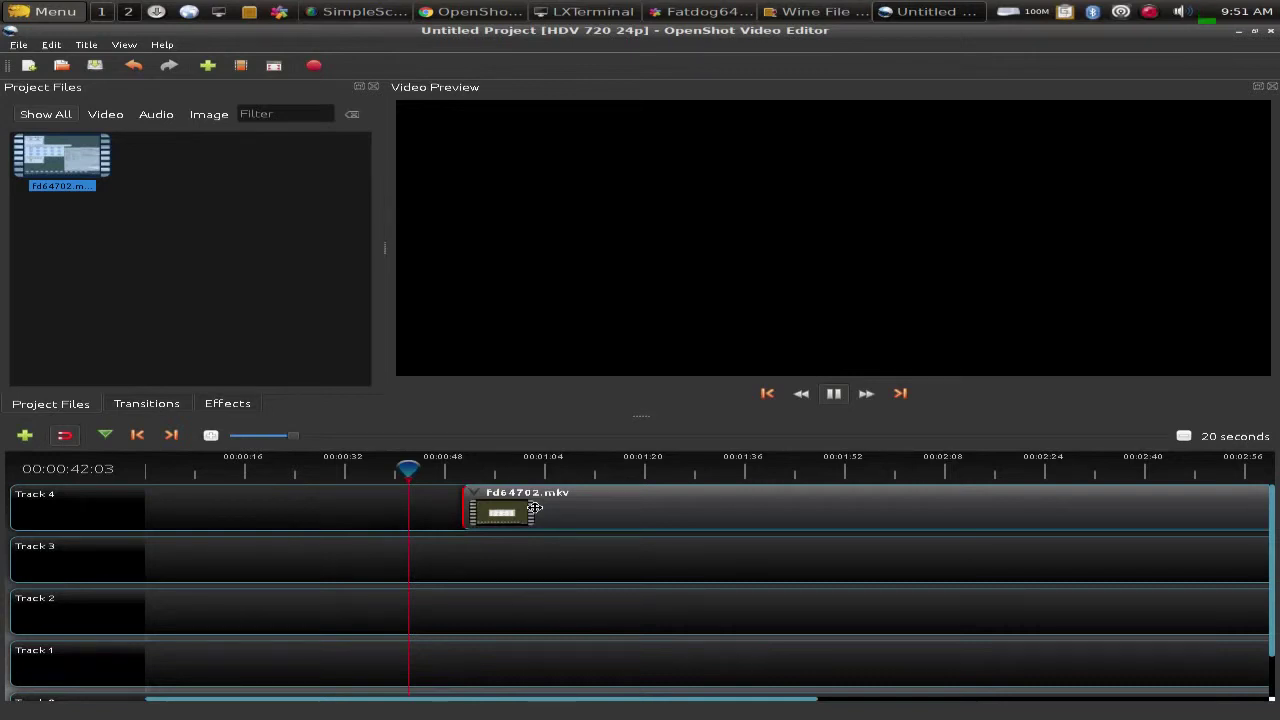
{"action": "left_click_drag", "start_coordinate": [470, 512], "coordinate": [626, 511]}
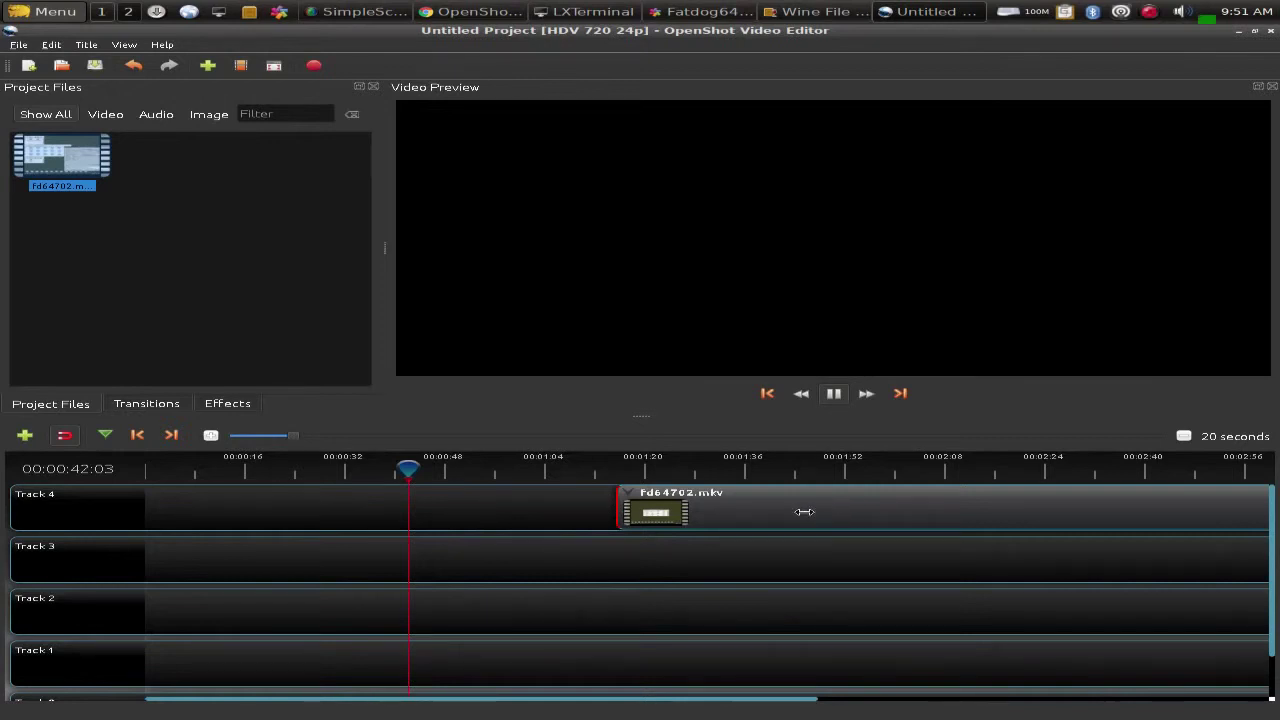
{"action": "left_click", "coordinate": [833, 393]}
{"action": "left_click_drag", "start_coordinate": [781, 508], "coordinate": [531, 560]}
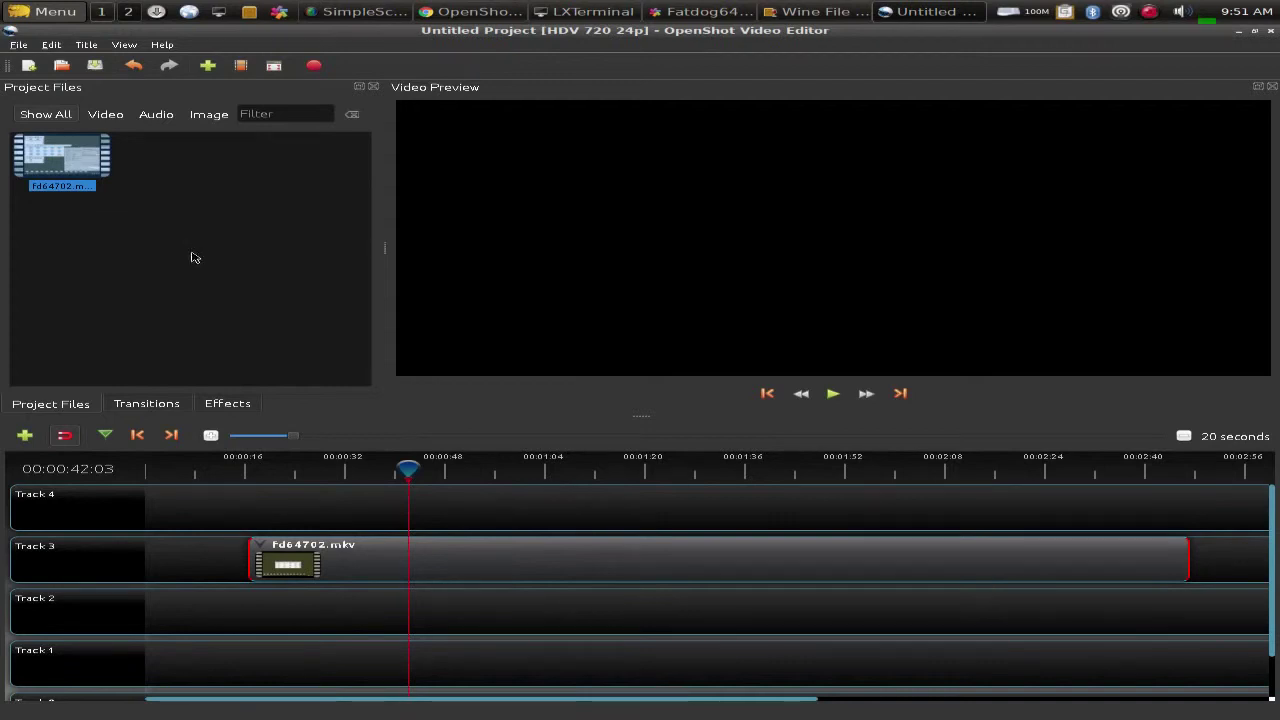
Import xscreenshot00002.png from the /root folder into the project files.
{"action": "left_click", "coordinate": [207, 68]}
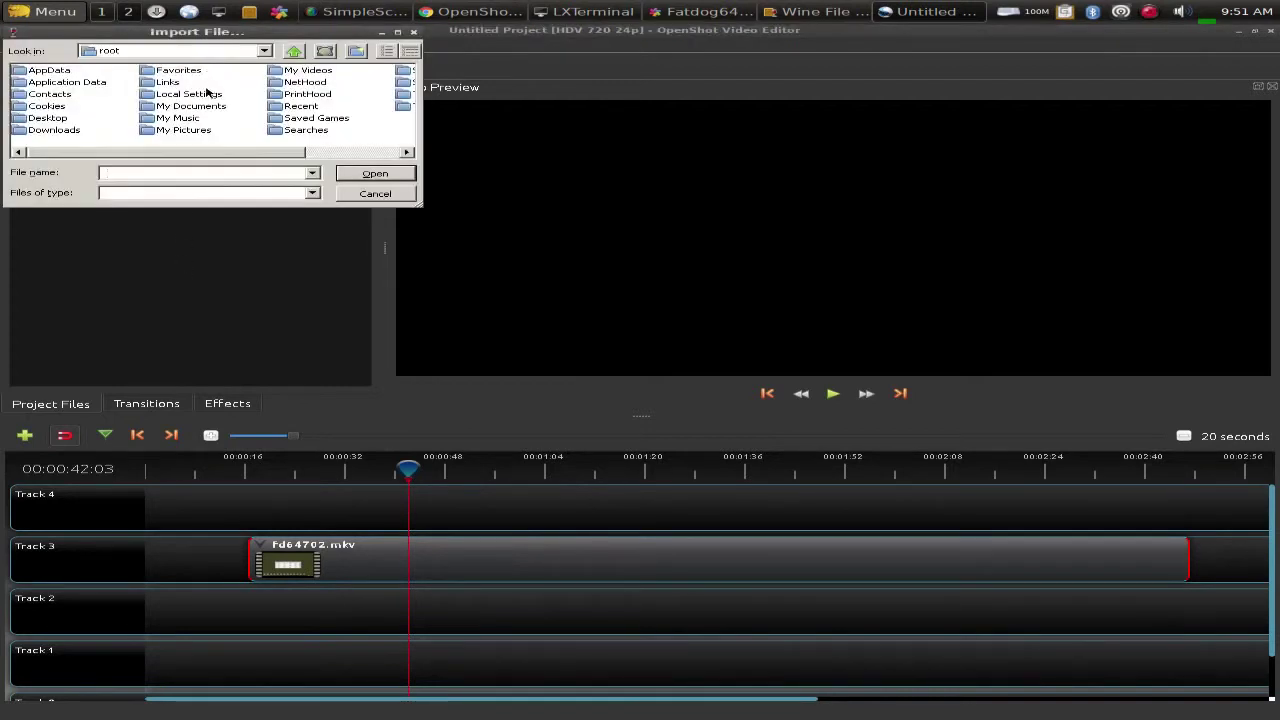
{"action": "left_click", "coordinate": [264, 51]}
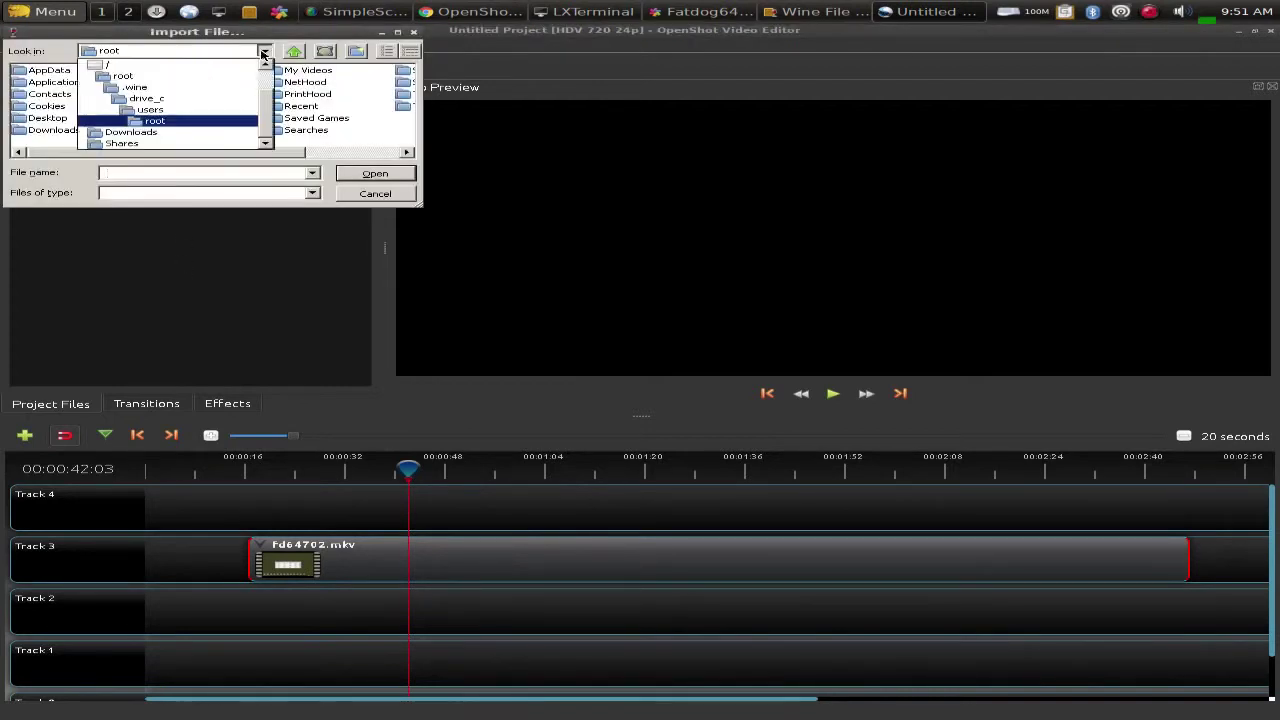
{"action": "left_click", "coordinate": [138, 78]}
{"action": "left_click", "coordinate": [213, 106]}
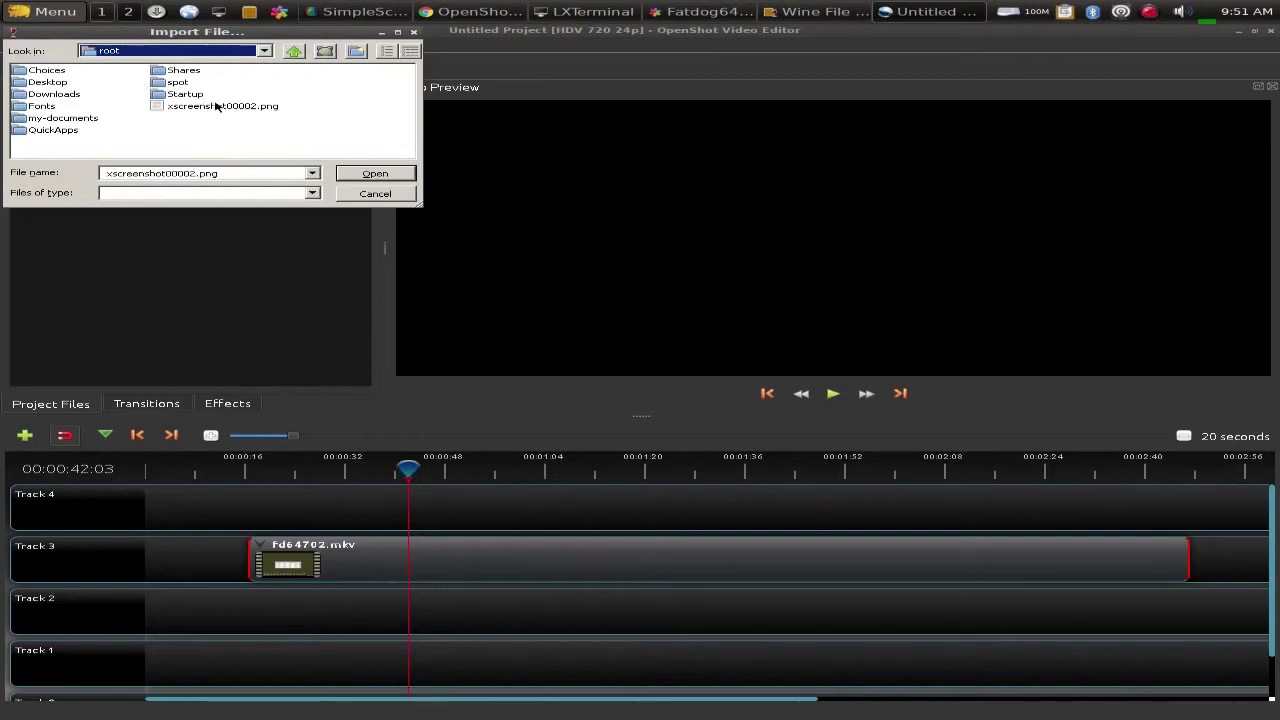
{"action": "left_click", "coordinate": [362, 174]}
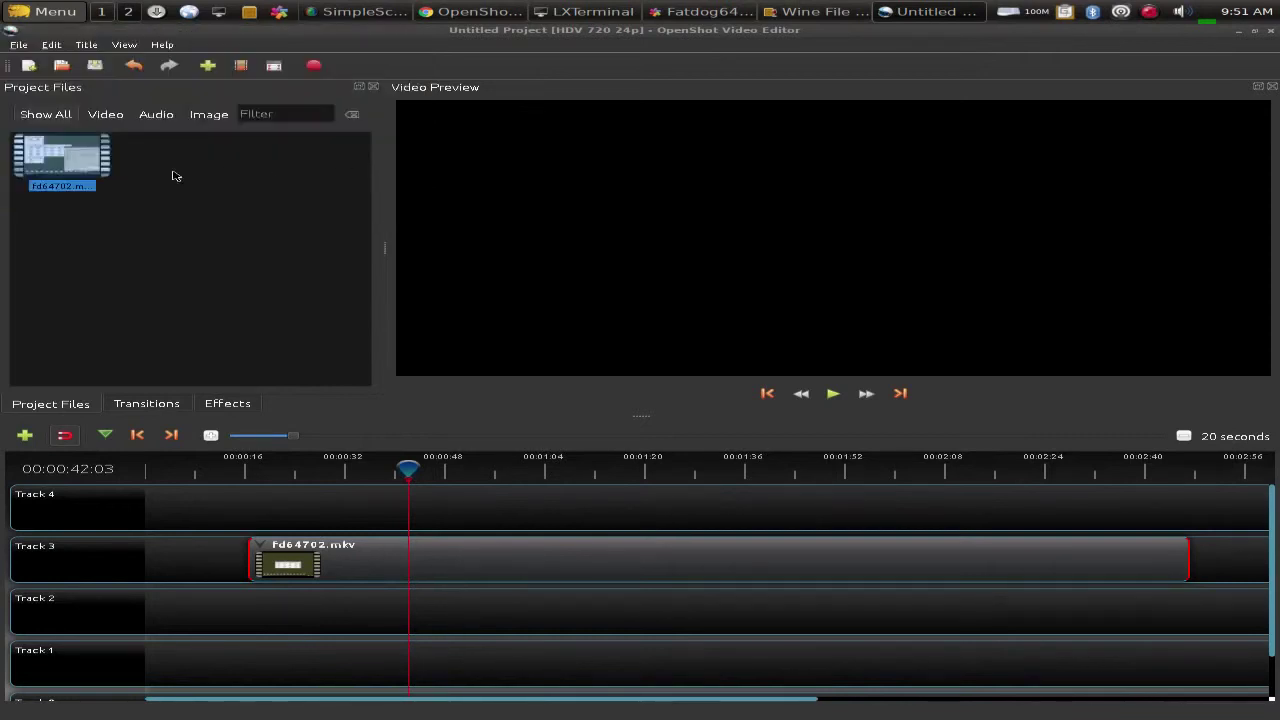
Place xscreenshot00002.png at the start of Track 4 and try playing the project from the beginning.
{"action": "left_click_drag", "start_coordinate": [152, 160], "coordinate": [156, 503]}
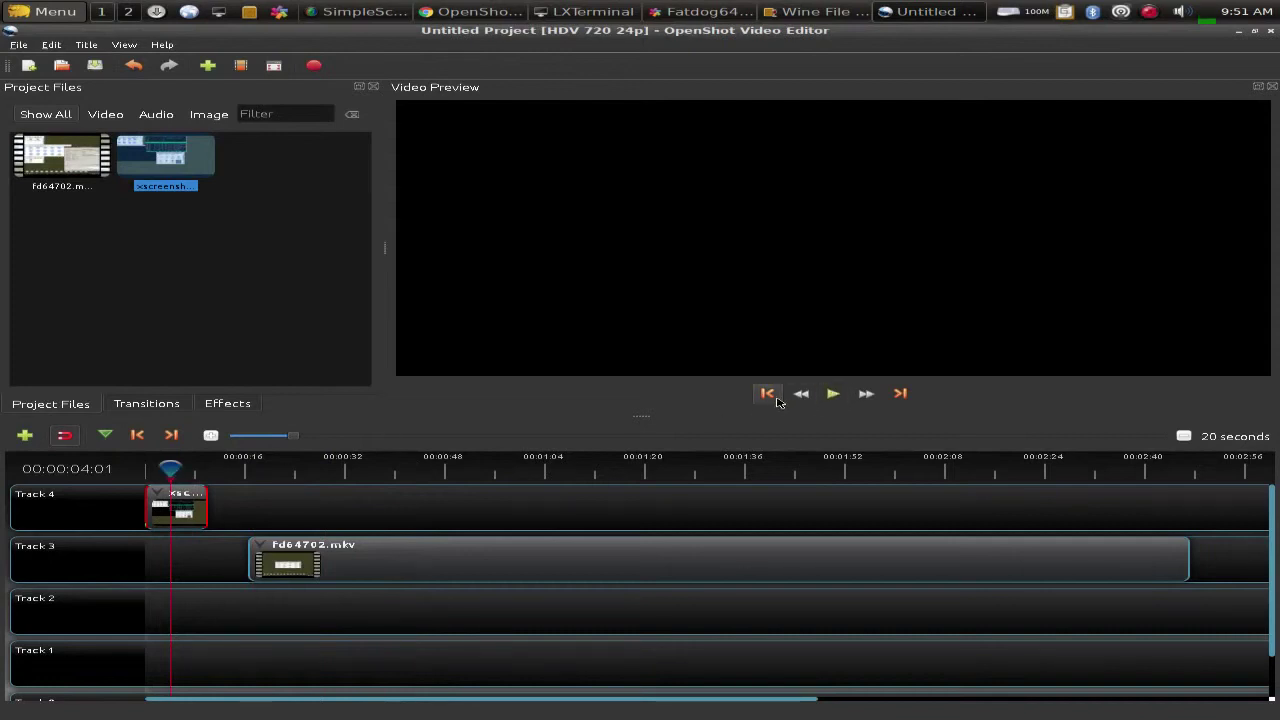
{"action": "left_click", "coordinate": [766, 397]}
{"action": "left_click", "coordinate": [833, 396]}
{"action": "left_click", "coordinate": [834, 396]}
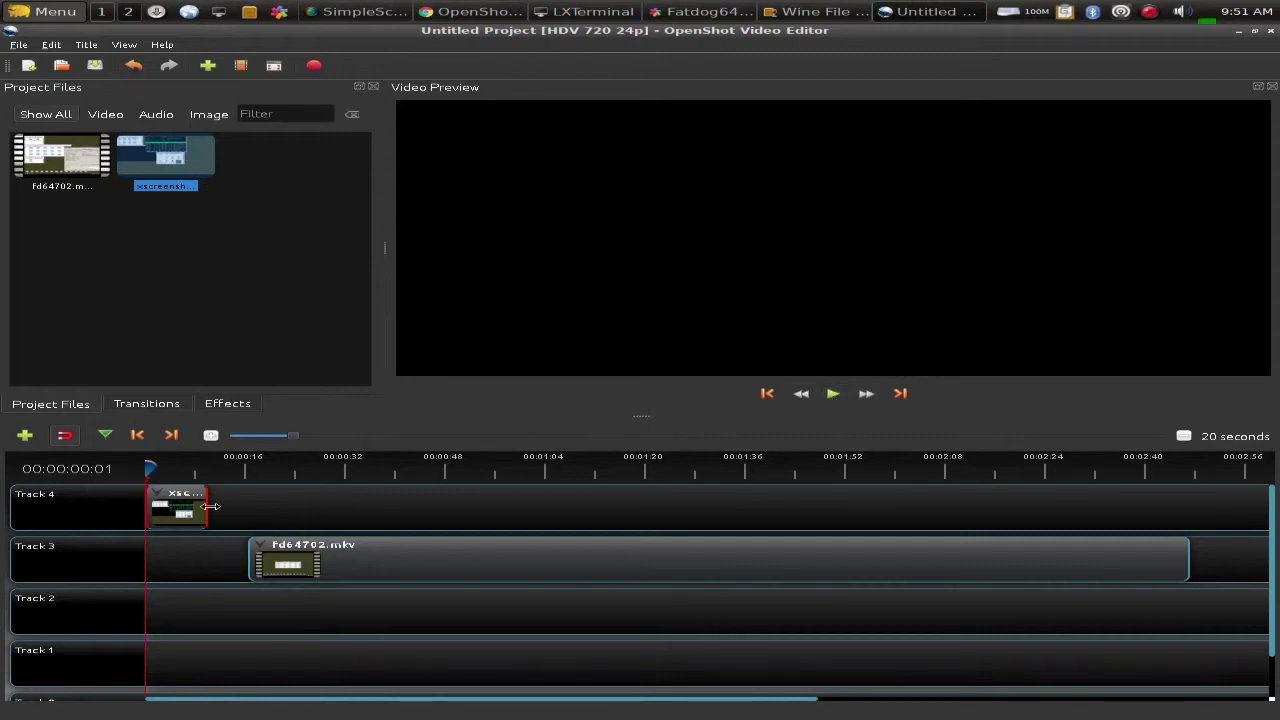
Extend the screenshot clip on Track 4 to end at about 16 seconds, near the start of fd64702.mkv, and start playback from 00:00:16:13.
{"action": "left_click_drag", "start_coordinate": [207, 506], "coordinate": [268, 505]}
{"action": "left_click", "coordinate": [249, 472]}
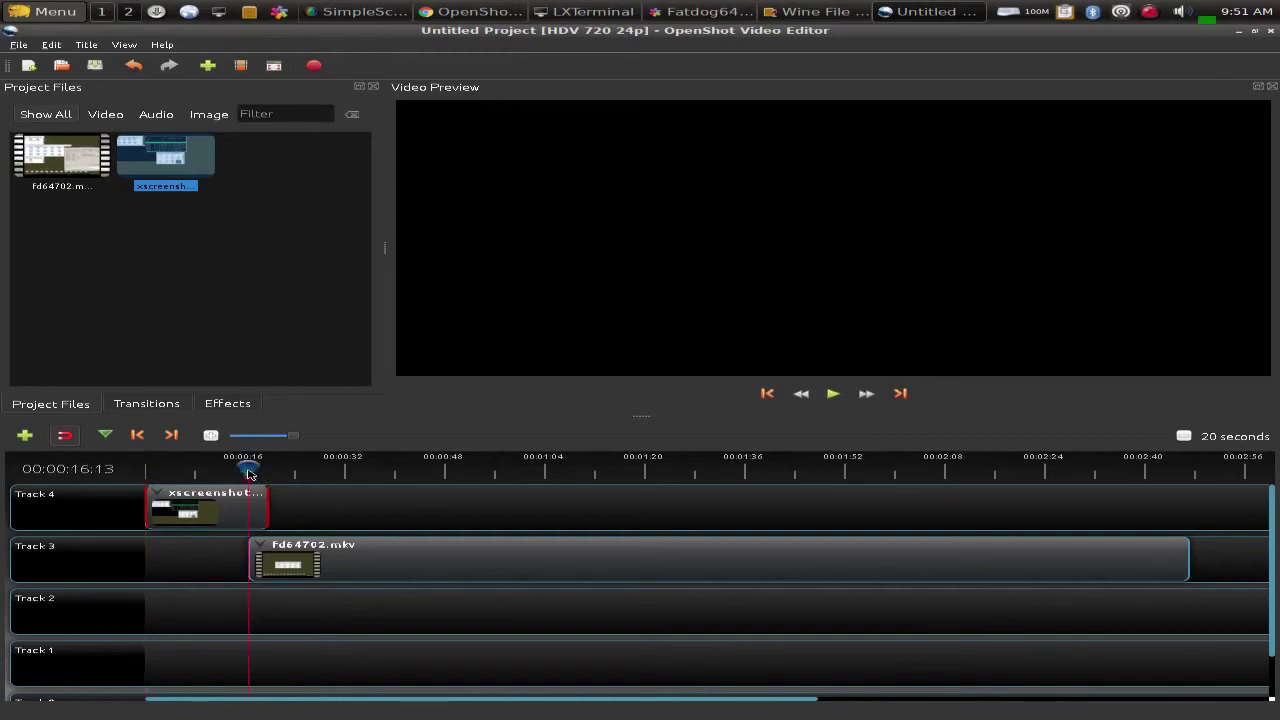
{"action": "left_click", "coordinate": [836, 394]}
{"action": "left_click_drag", "start_coordinate": [267, 513], "coordinate": [249, 510]}
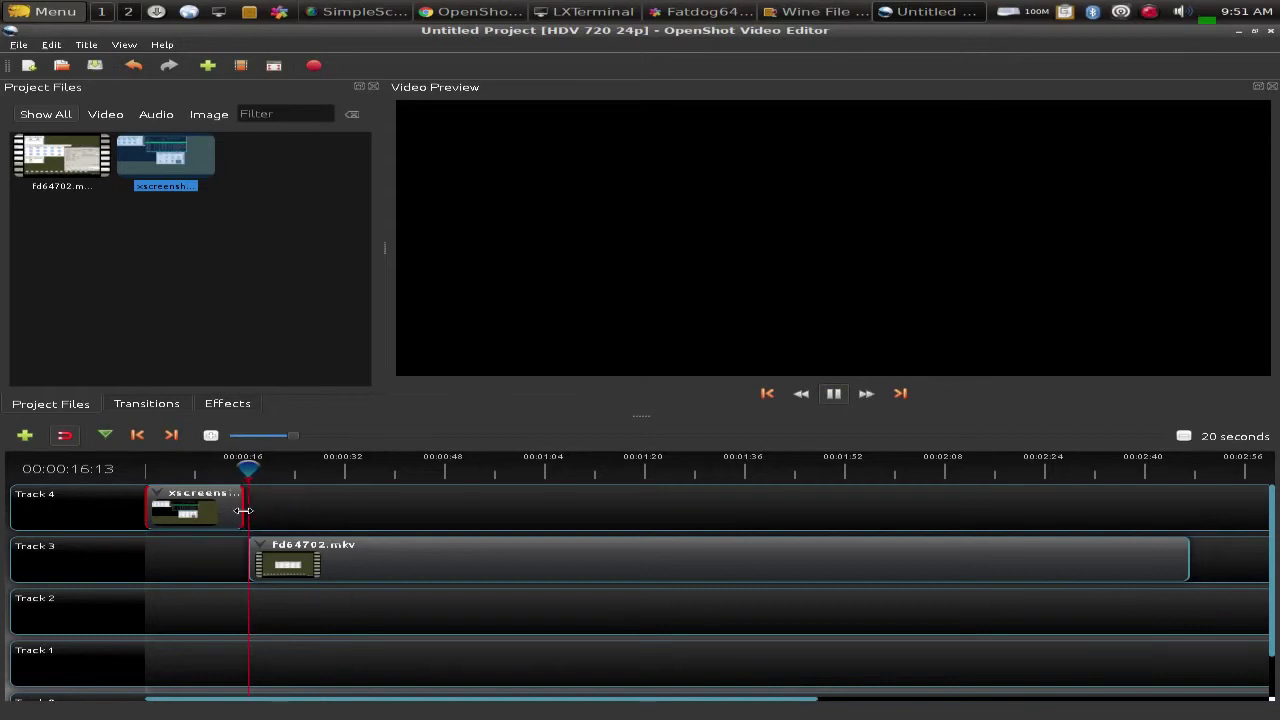